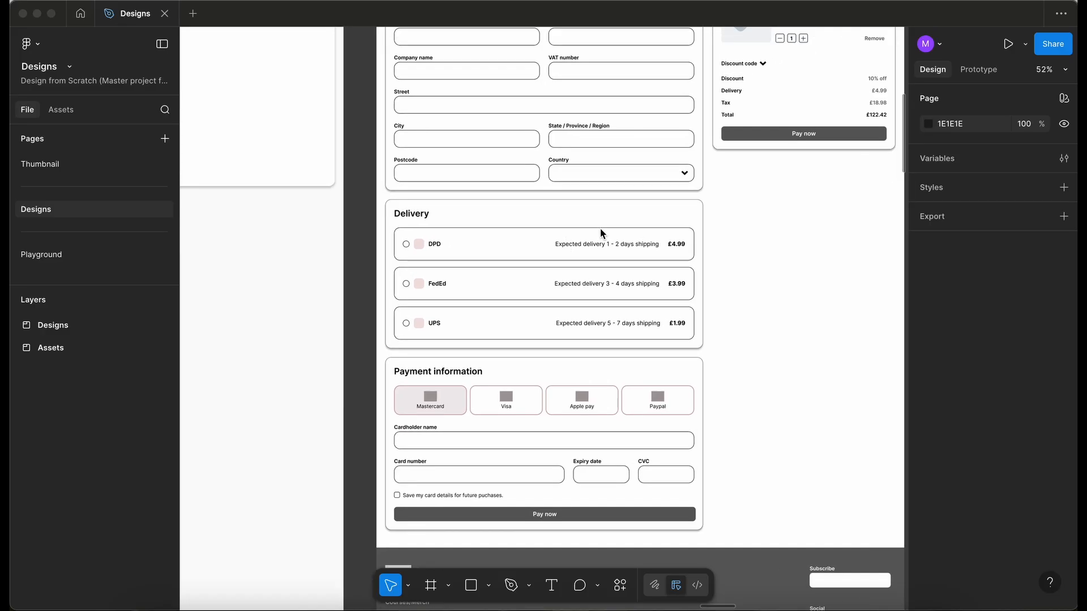
# - Copy the DPD delivery option from the wireframe's Delivery section into the Delivery information card, below its heading
pyautogui.click(500, 257)
pyautogui.scroll(5, 478, 253)
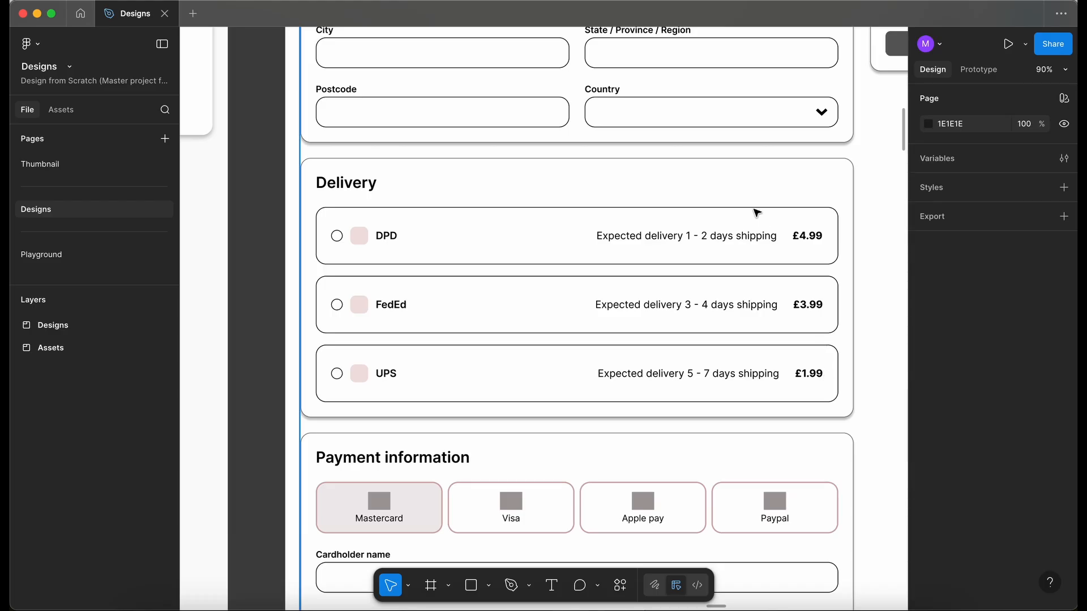
pyautogui.scroll(-4, 757, 212)
pyautogui.hscroll(-1, 757, 212)
pyautogui.doubleClick(693, 225)
pyautogui.doubleClick(694, 226)
pyautogui.doubleClick(708, 229)
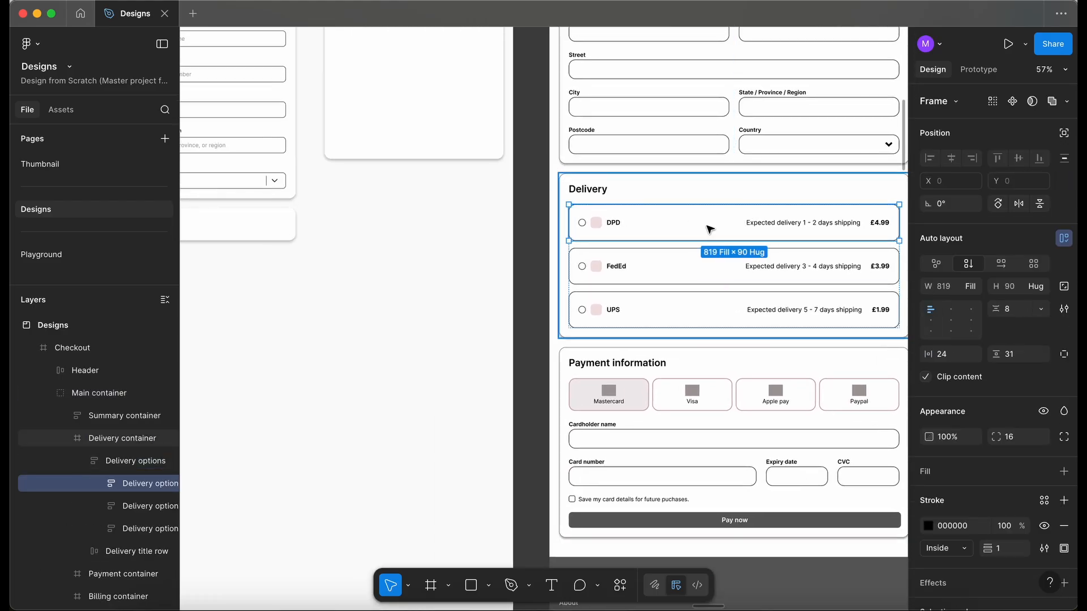
pyautogui.hscroll(-6, 710, 229)
pyautogui.hscroll(-1, 710, 229)
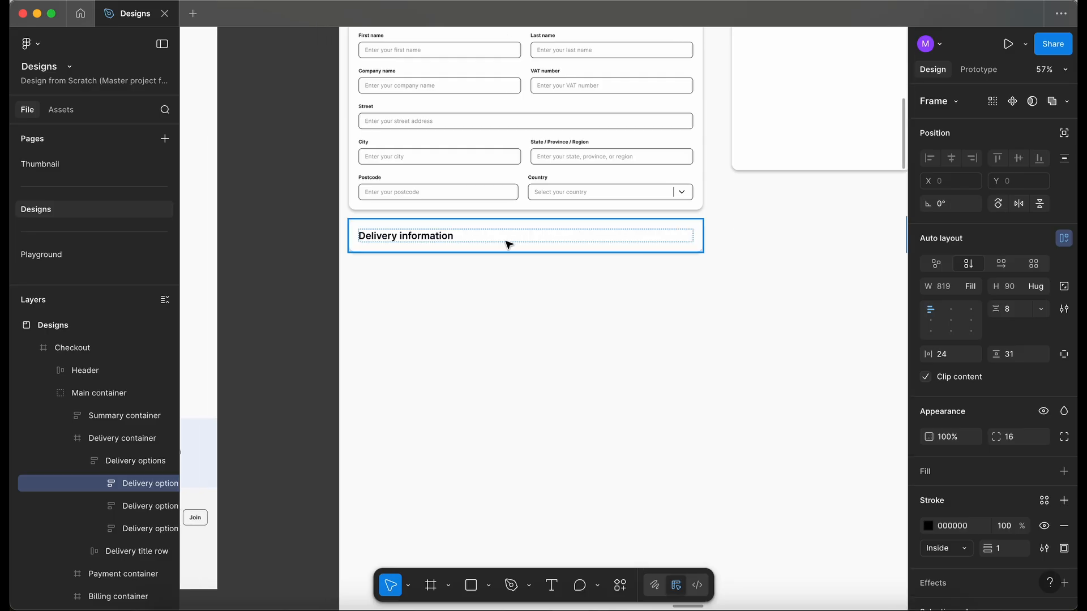
pyautogui.click(444, 237)
pyautogui.hotkey('ctrl', 'v')
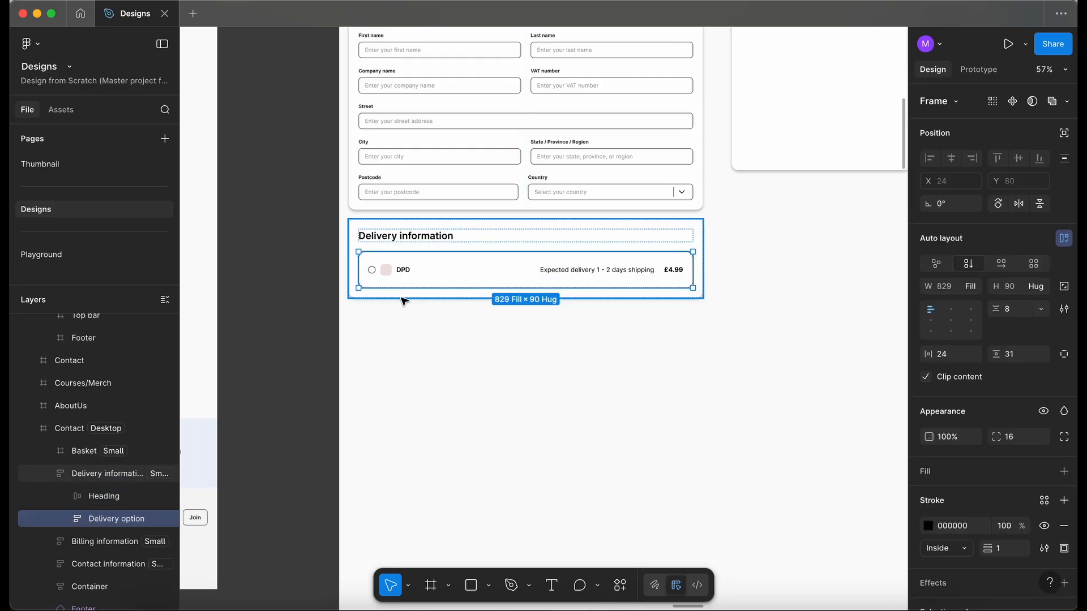
# - Rename the pasted delivery option frame as Container and its inner row as Content
pyautogui.press('super+r')
pyautogui.write('Cont')
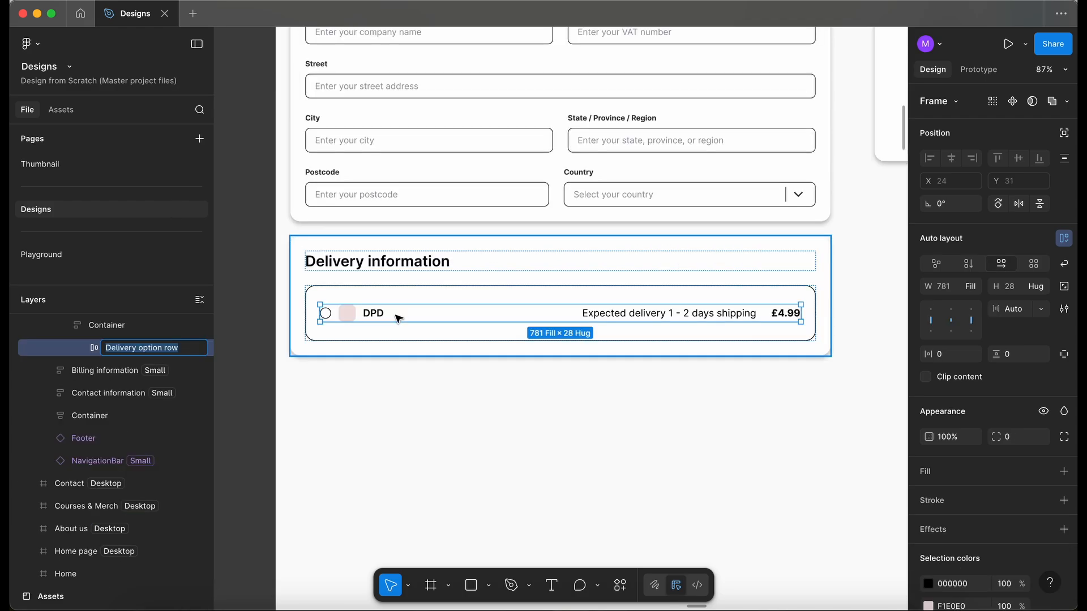
pyautogui.write('Content')
pyautogui.press('Return')
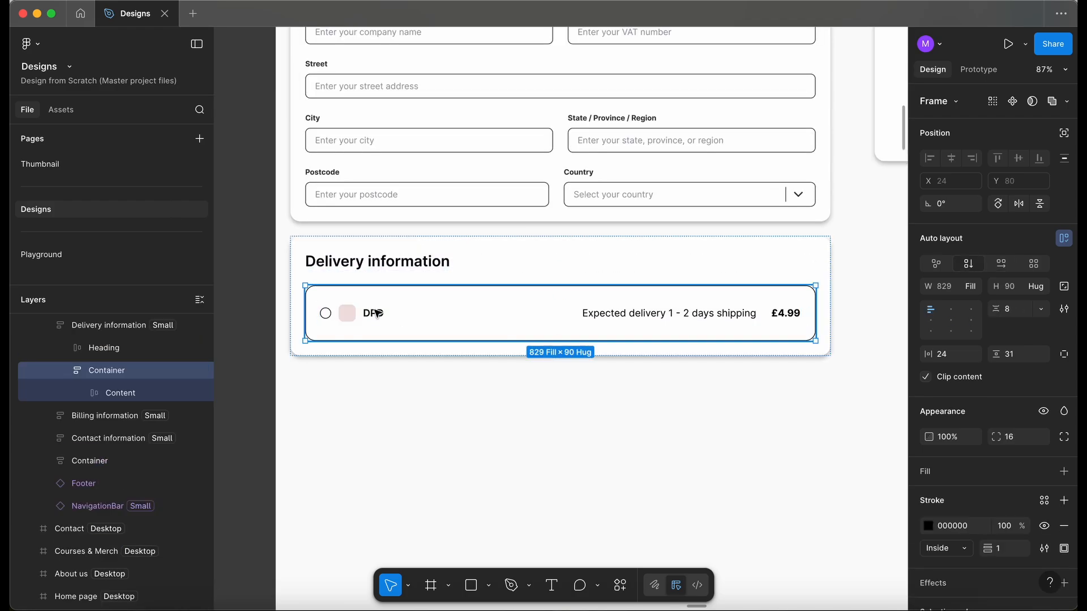
# - Copy the Guest checkout radio into the start of the delivery option's Content row and delete the old placeholder radio group
pyautogui.scroll(10, 374, 323)
pyautogui.scroll(1, 377, 324)
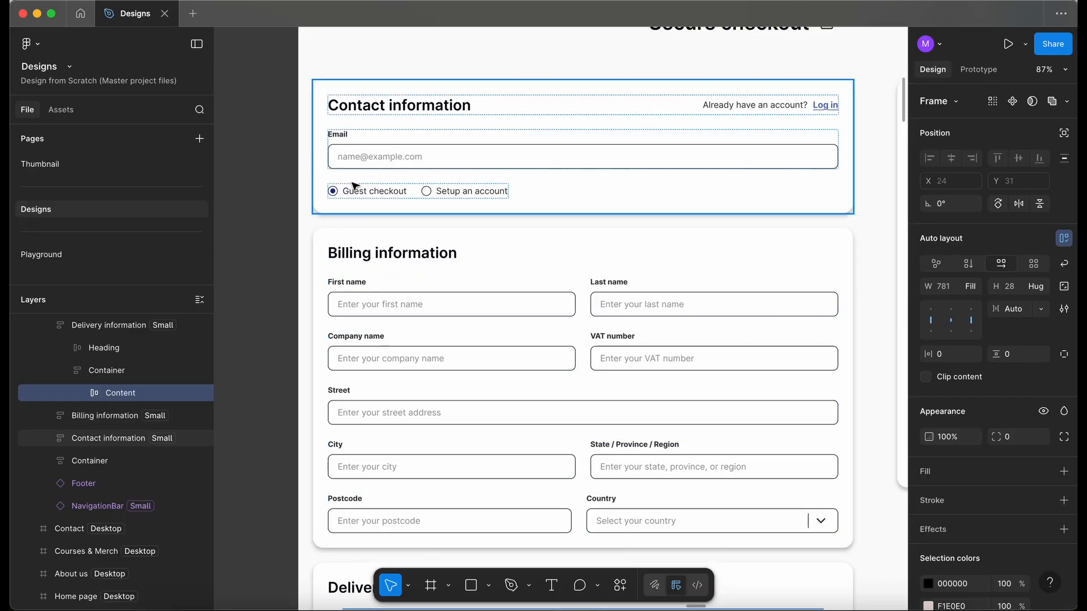
pyautogui.doubleClick(370, 196)
pyautogui.doubleClick(373, 196)
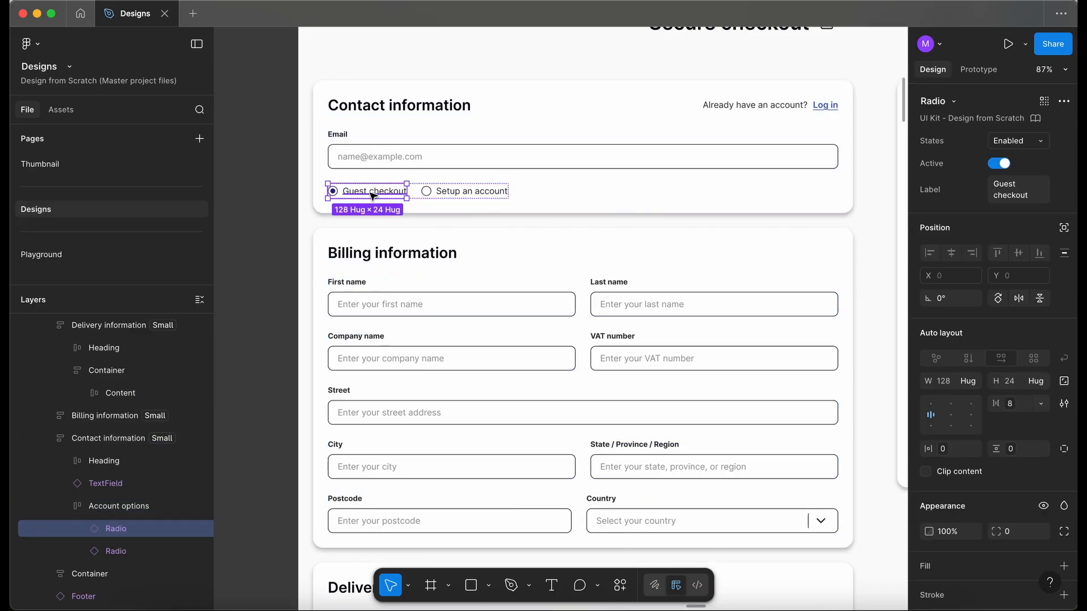
pyautogui.scroll(-6, 374, 203)
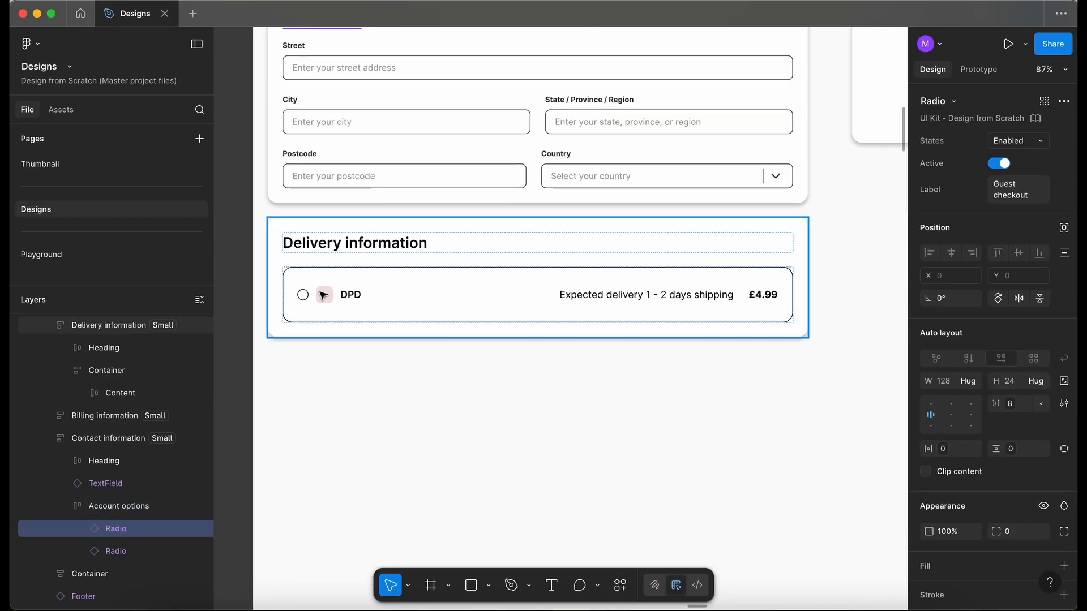
pyautogui.click(334, 294)
pyautogui.press('super+v')
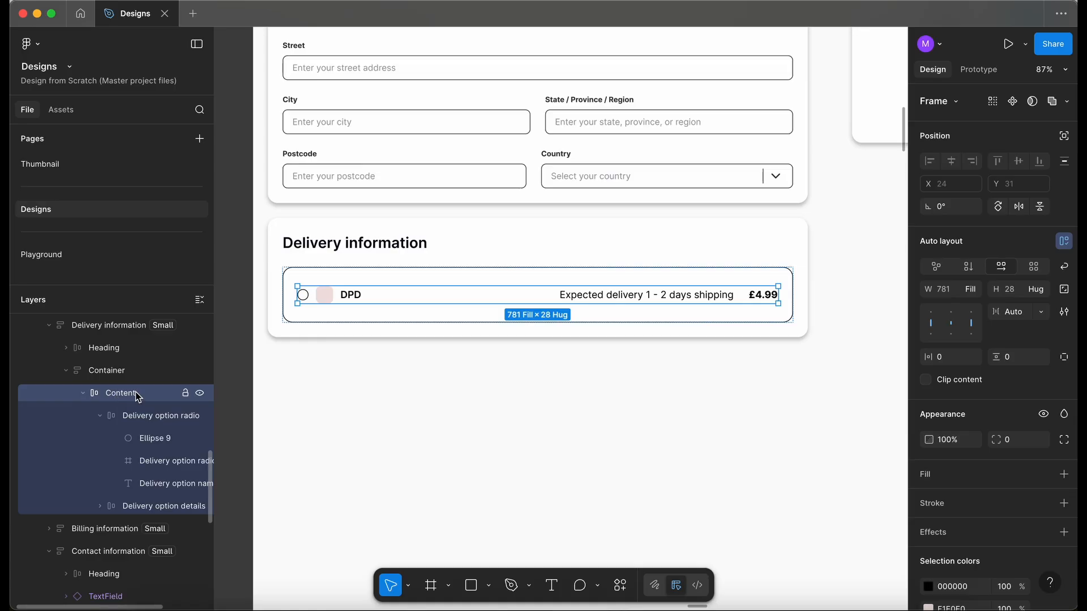
pyautogui.press('super+shift+bracketright')
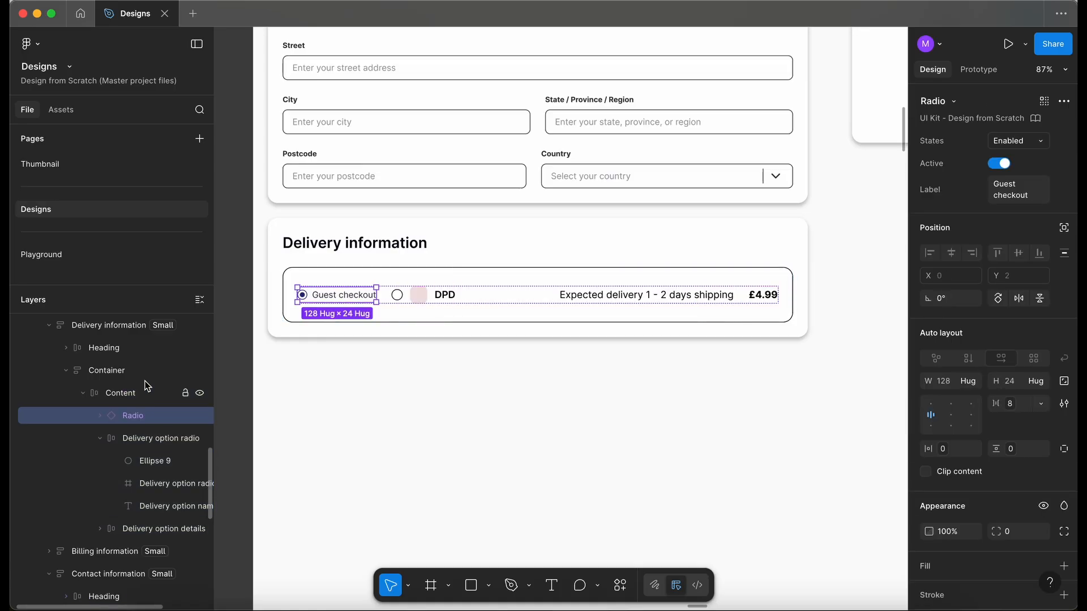
pyautogui.press('Tab')
pyautogui.press('Delete')
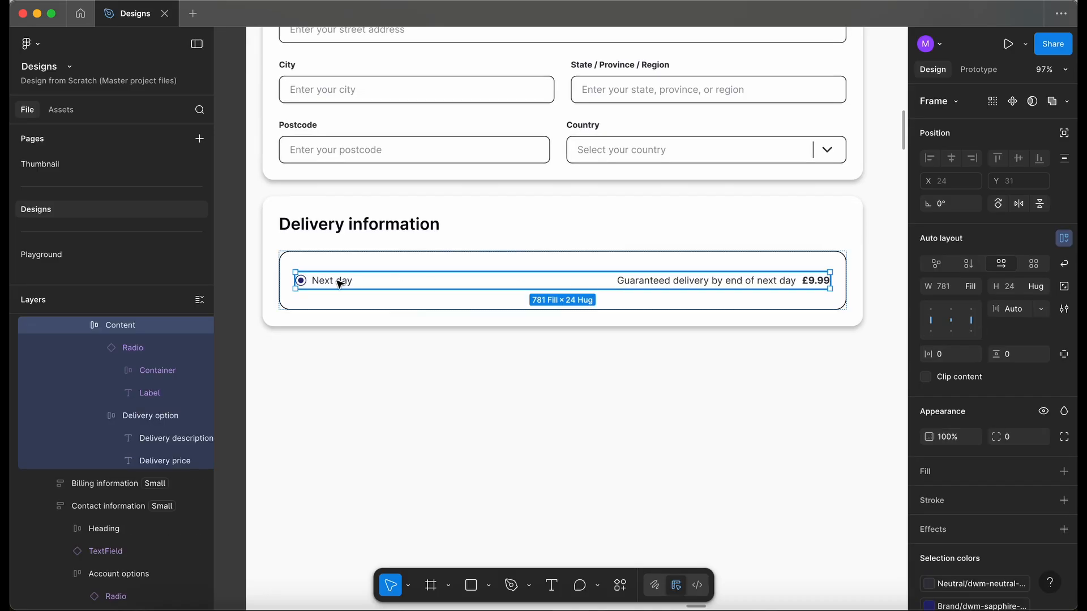
# - Apply spacing variables to the Next day option's container: 8px gap, 16px horizontal padding and 16px vertical padding
pyautogui.hotkey('alt', 'l')
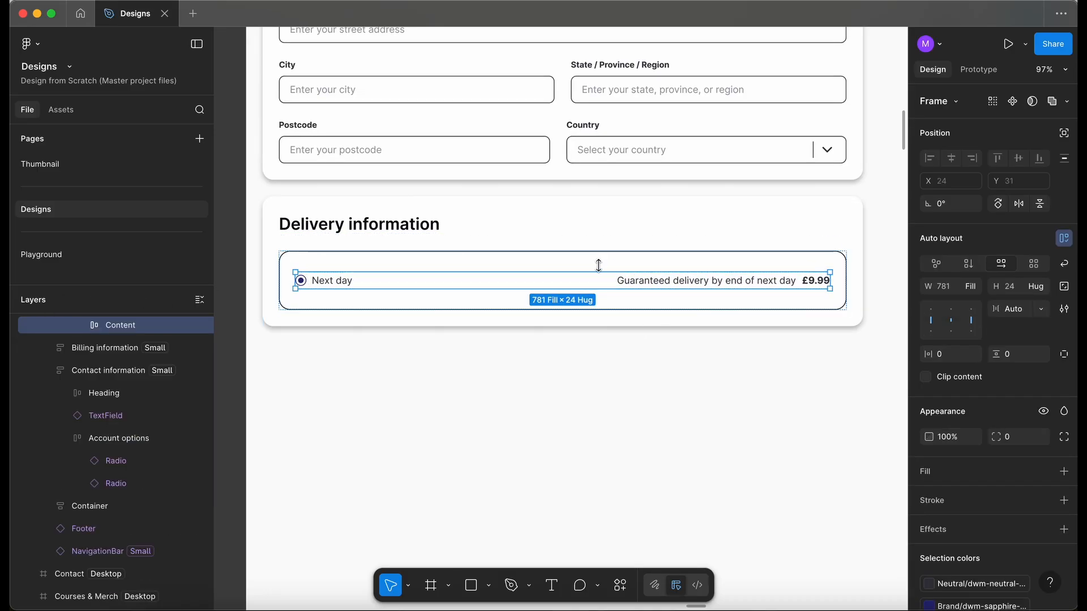
pyautogui.click(570, 262)
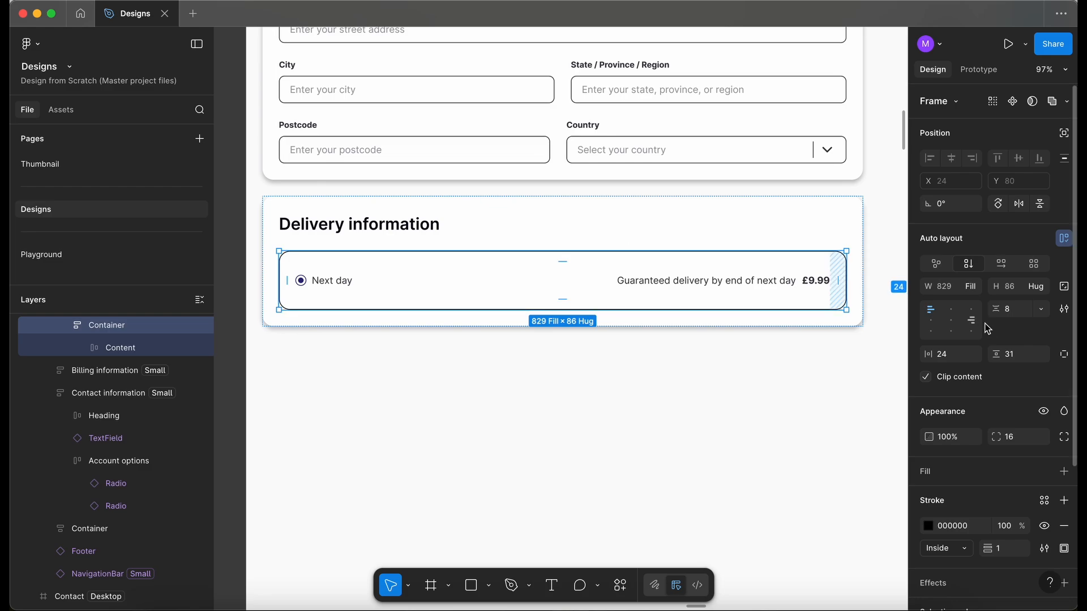
pyautogui.click(1041, 309)
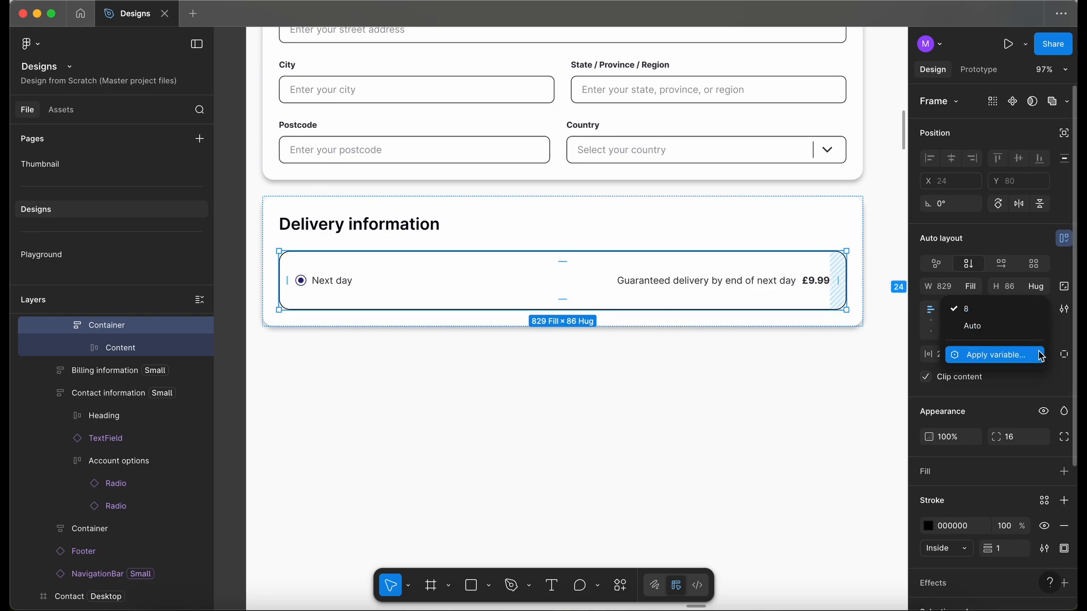
pyautogui.click(989, 355)
pyautogui.click(949, 463)
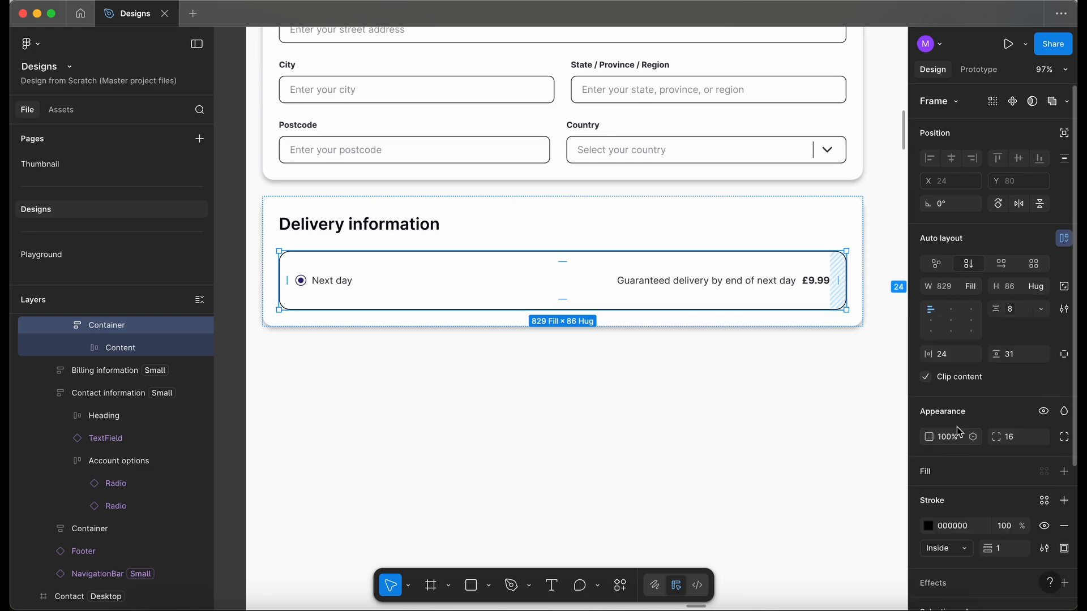
pyautogui.click(975, 356)
pyautogui.click(880, 494)
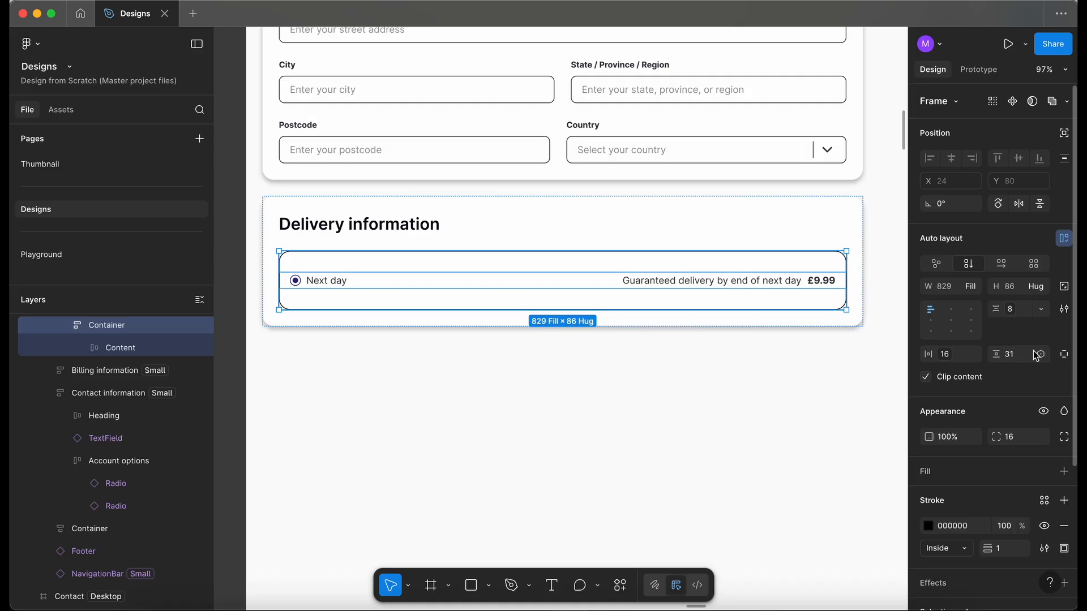
pyautogui.click(1045, 355)
pyautogui.click(942, 492)
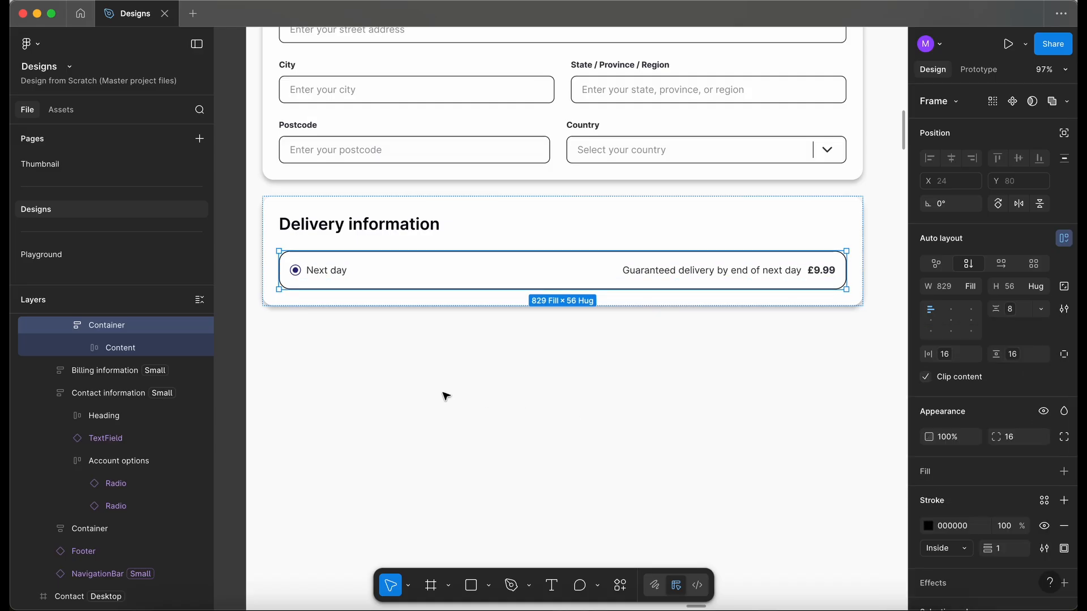
# - Apply the 8px spacing variable to the gap between the delivery description and price
pyautogui.click(1042, 310)
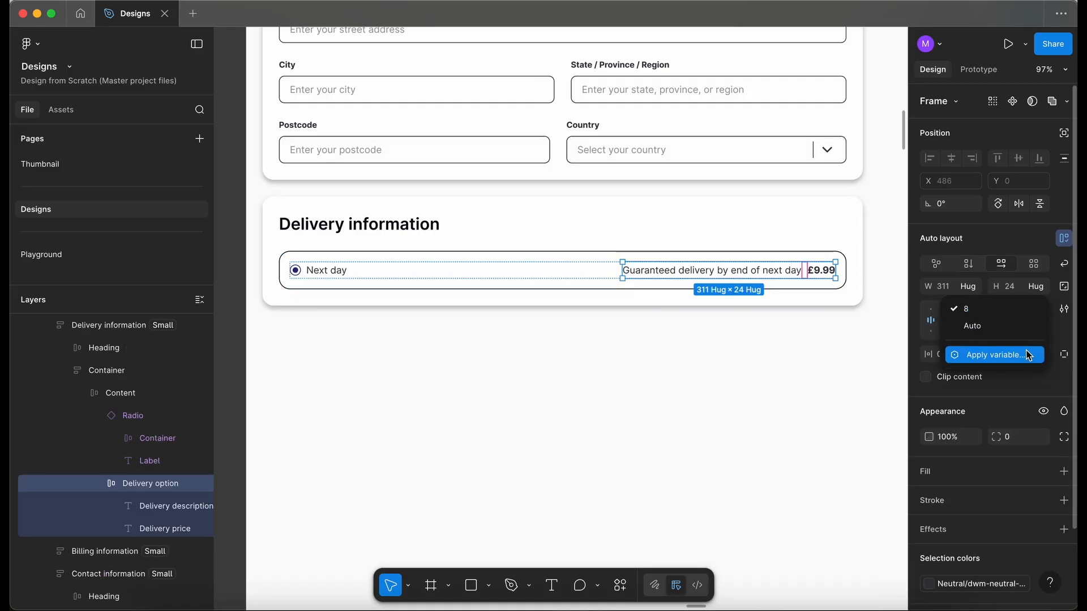
pyautogui.click(1027, 354)
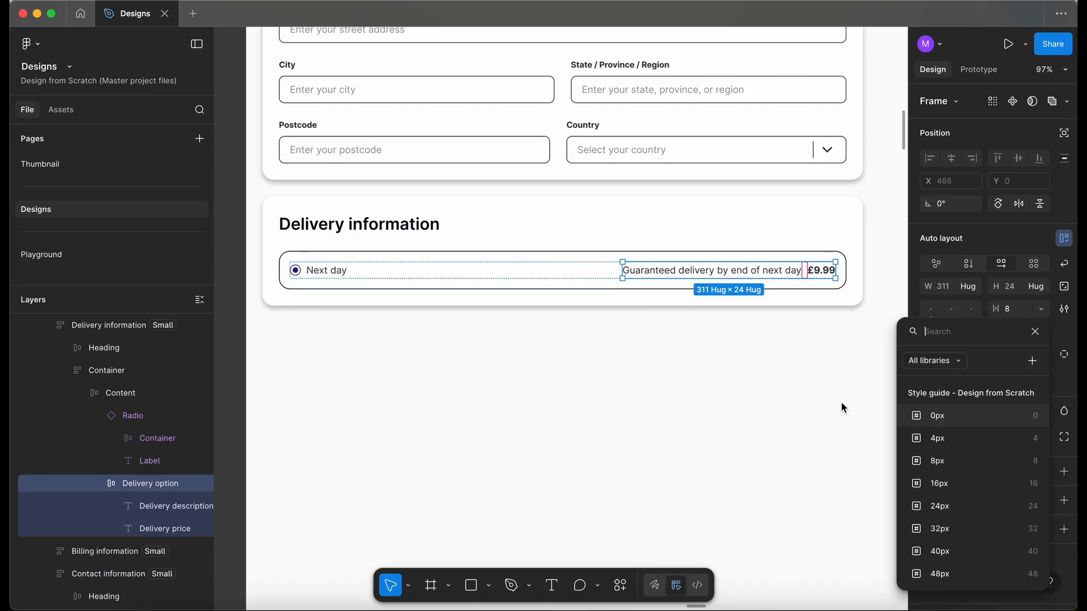
pyautogui.click(942, 463)
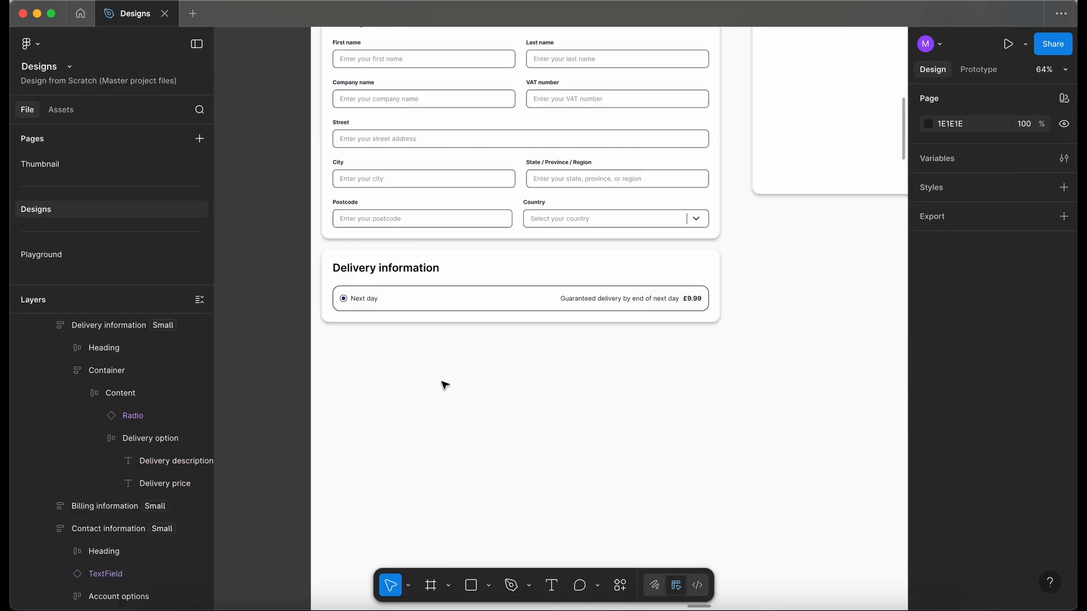
# - Duplicate the Next day delivery option container twice within the Delivery information card
pyautogui.scroll(3, 474, 321)
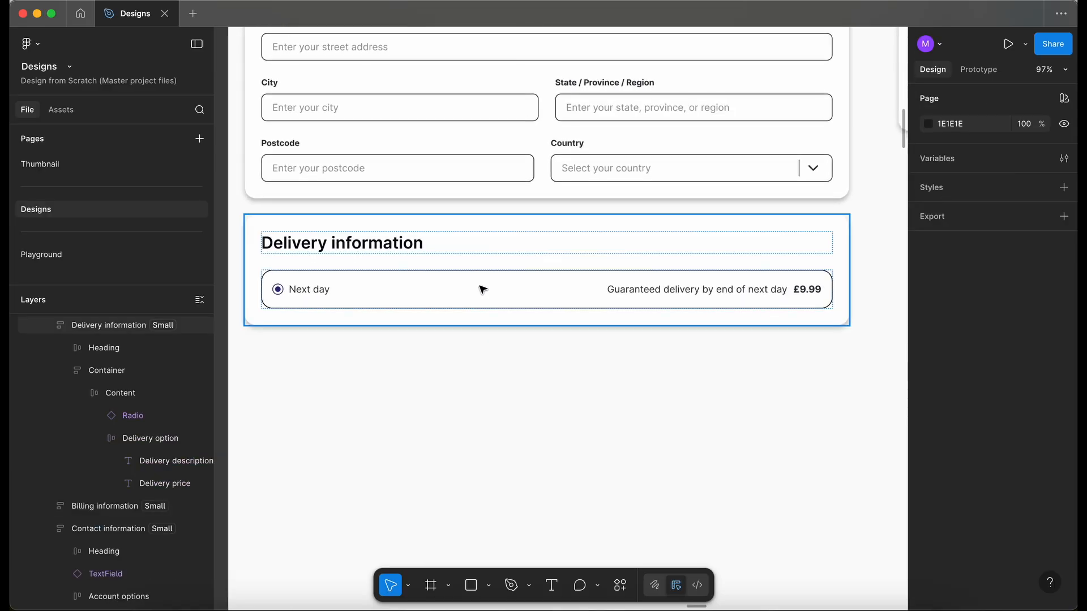
pyautogui.click(483, 290)
pyautogui.press('super+d')
pyautogui.press('super+d')
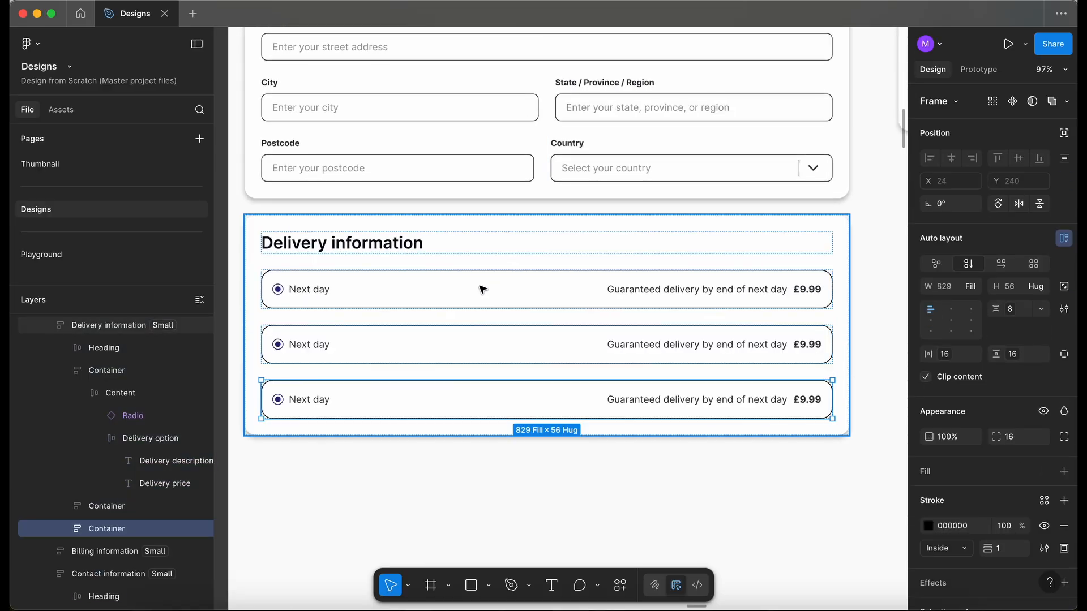
# - Examine the delivery options in the checkout wireframe for reference, then return to the Delivery information card
pyautogui.scroll(-2, 483, 289)
pyautogui.scroll(-2, 483, 289)
pyautogui.hscroll(7, 483, 289)
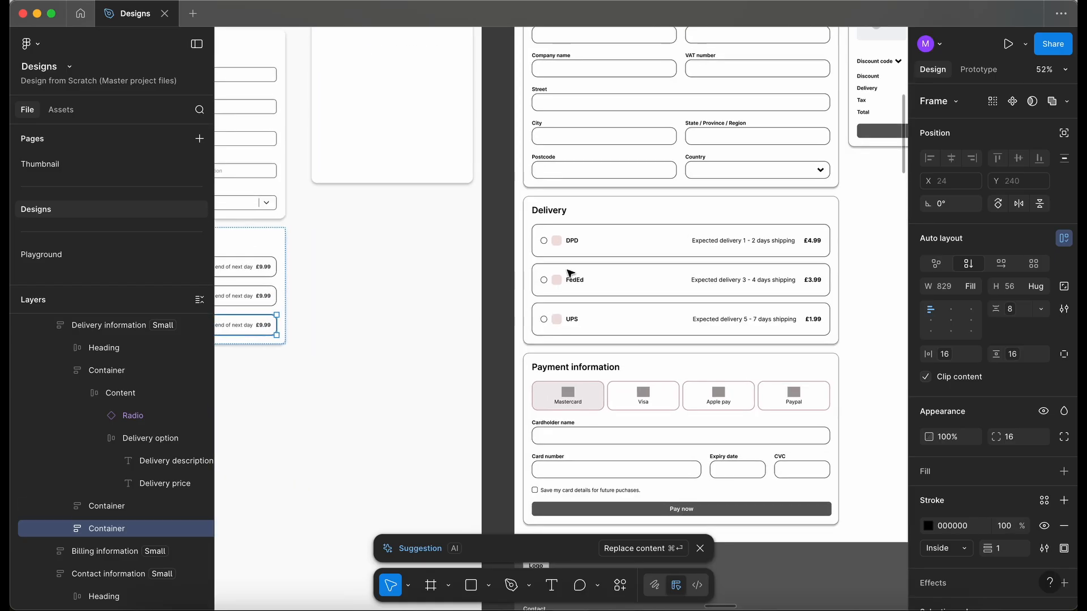
pyautogui.hscroll(-4, 679, 340)
pyautogui.hscroll(2, 681, 340)
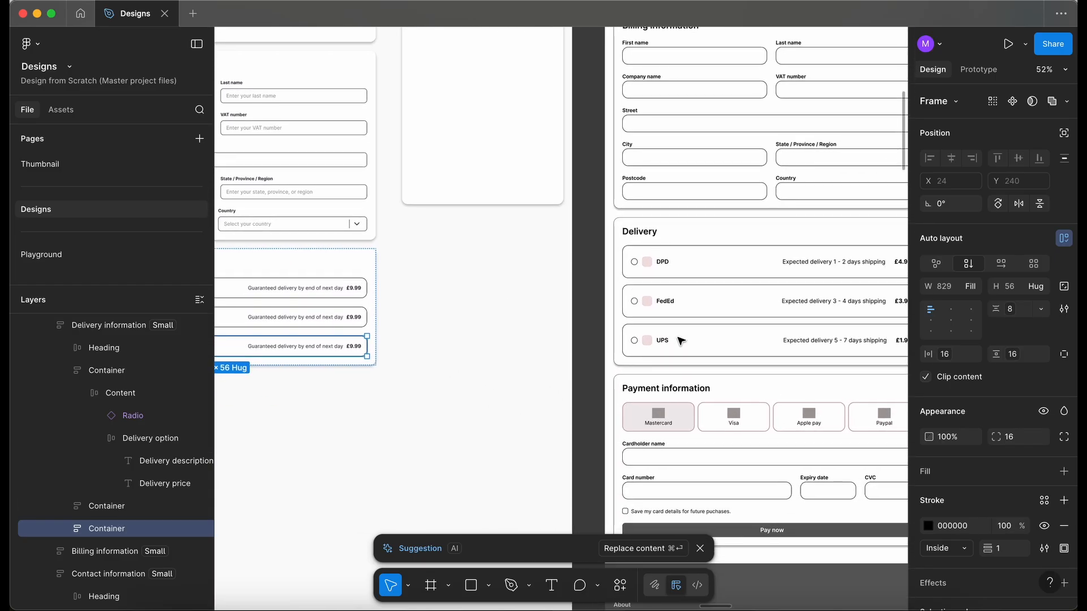
pyautogui.hscroll(-6, 679, 339)
pyautogui.scroll(3, 571, 342)
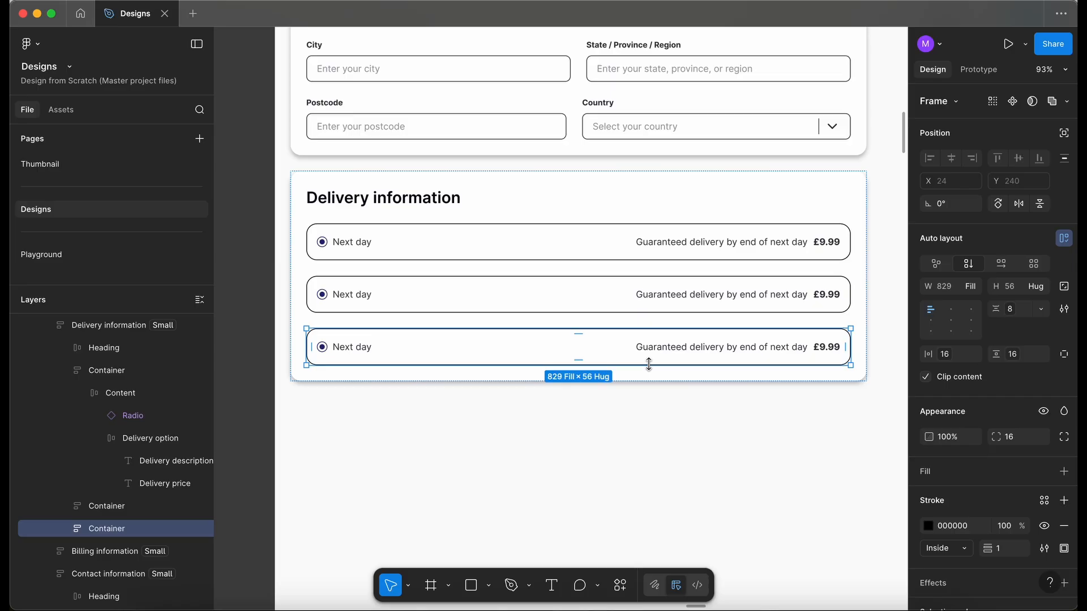
# - Inspect the text styling of the Next Day option's label, price and description
pyautogui.click(448, 453)
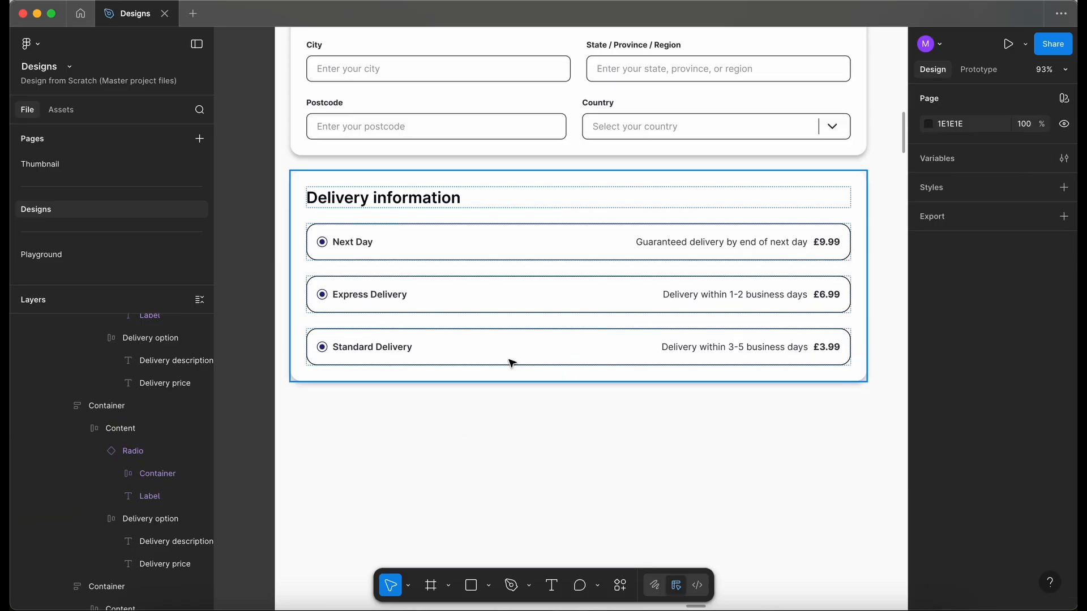
pyautogui.keyDown('super'); pyautogui.click(356, 244); pyautogui.keyUp('super')
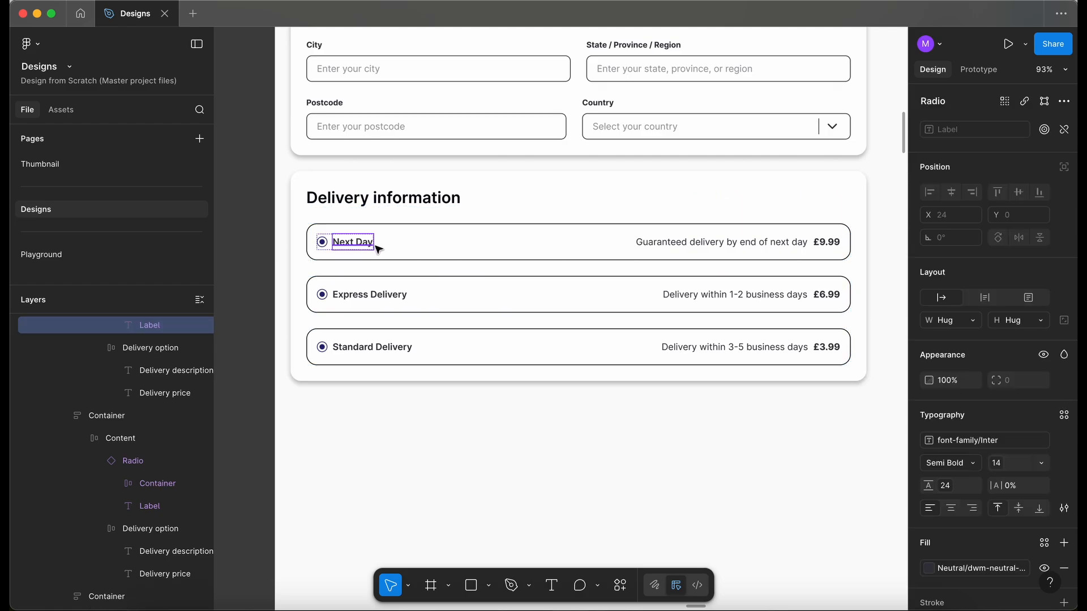
pyautogui.keyDown('super'); pyautogui.click(832, 245); pyautogui.keyUp('super')
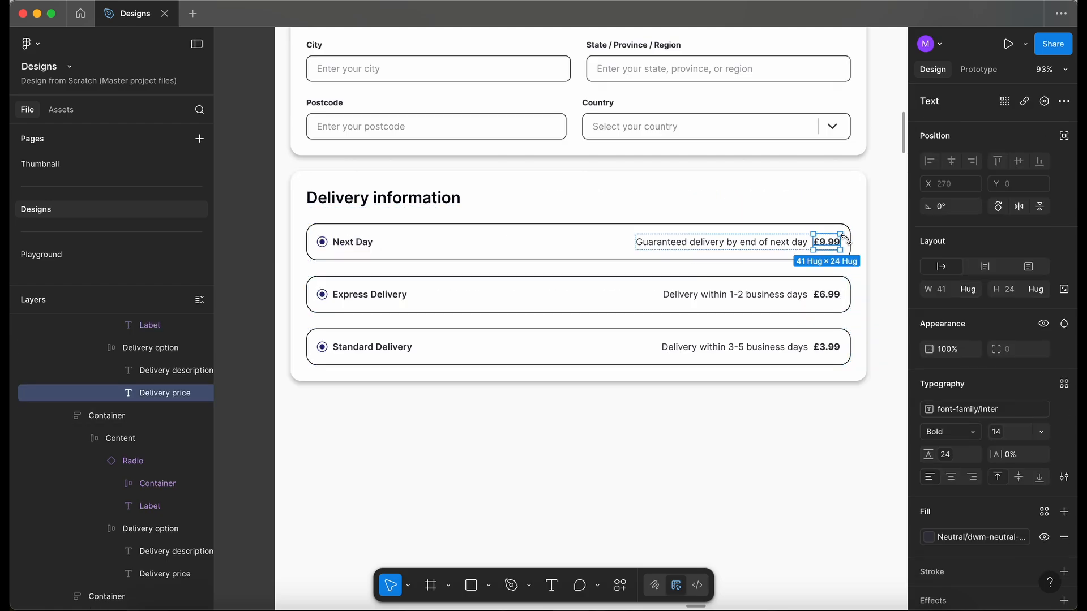
pyautogui.click(759, 242)
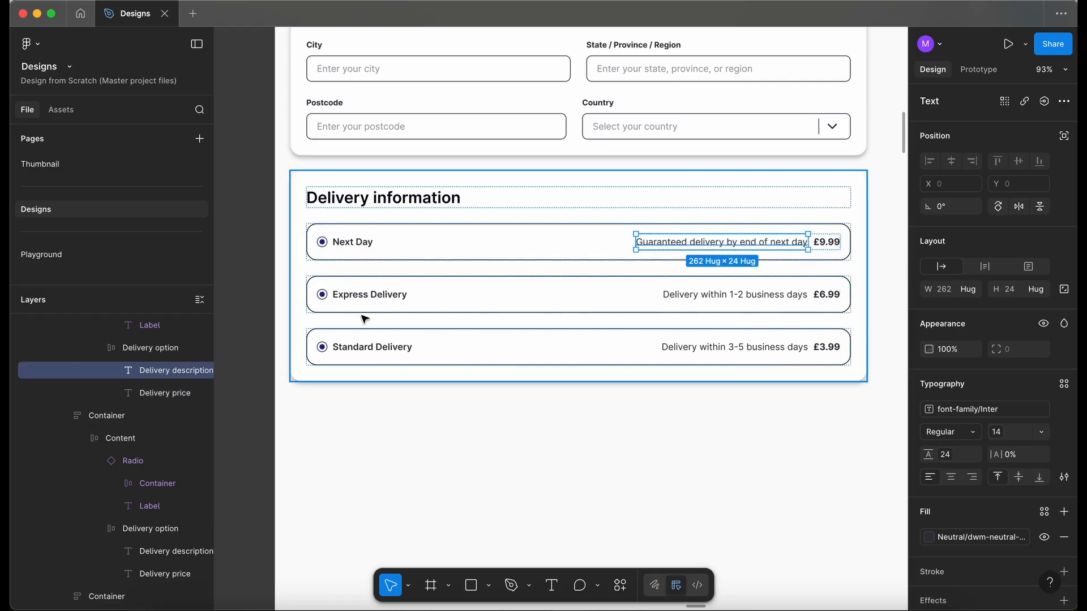
# - Turn off the Active property of the Express Delivery radio
pyautogui.click(346, 243)
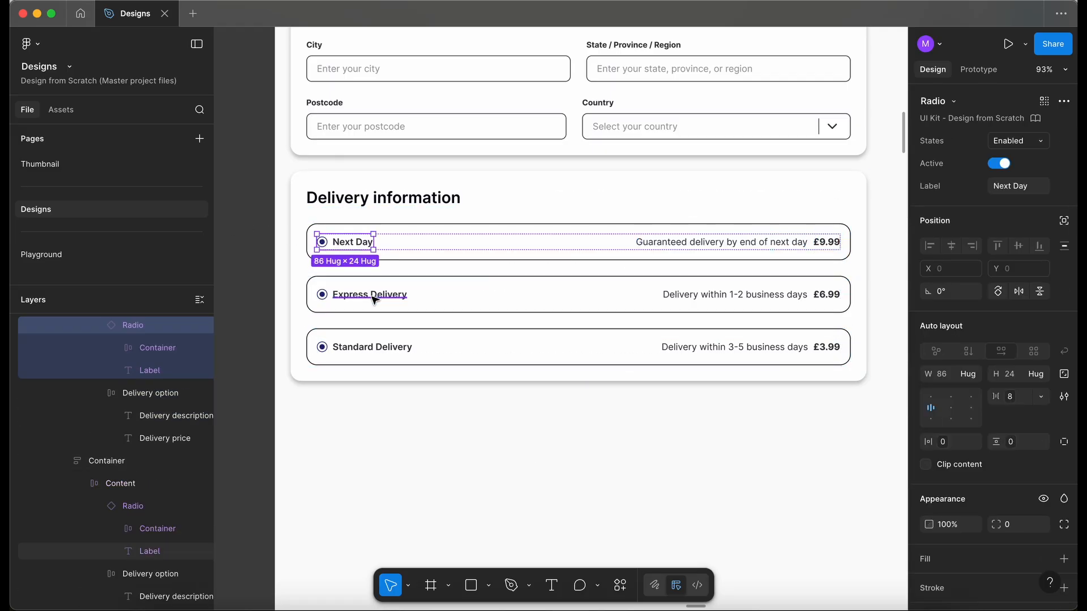
pyautogui.keyDown('shift'); pyautogui.click(374, 299); pyautogui.keyUp('shift')
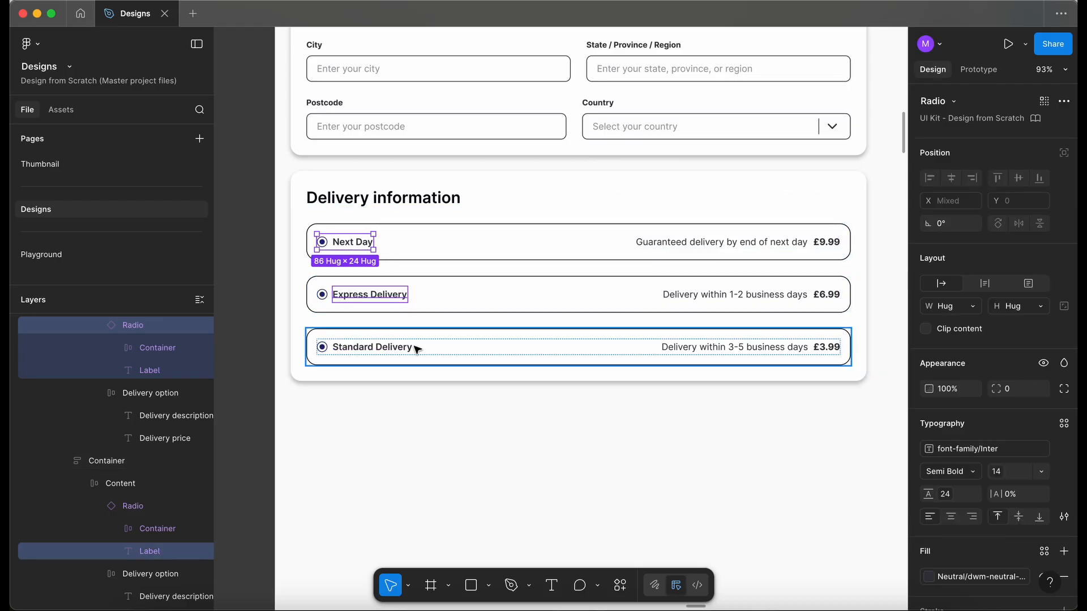
pyautogui.click(389, 294)
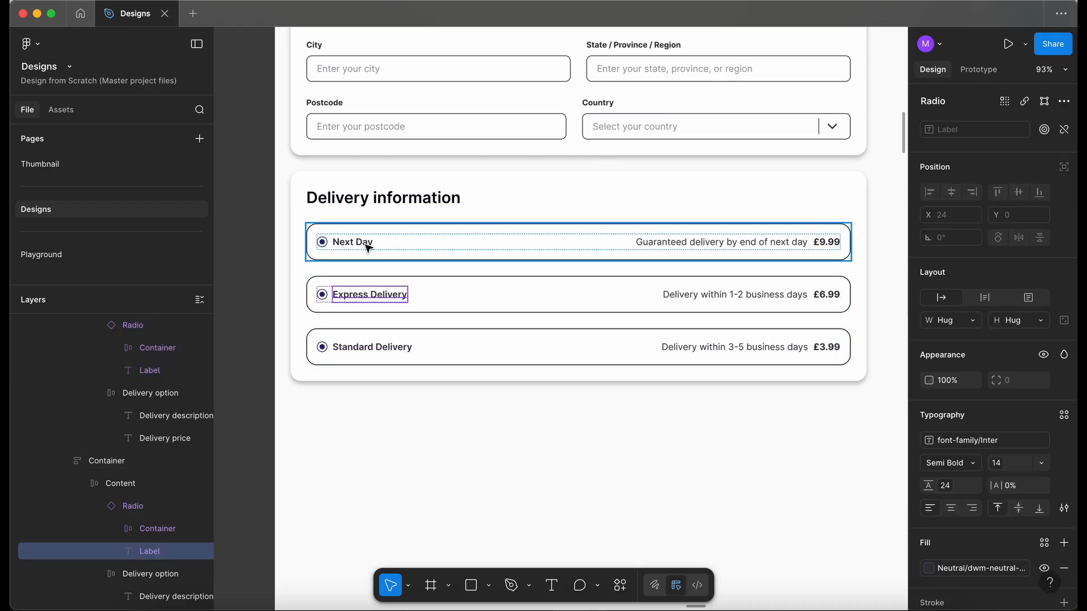
pyautogui.doubleClick(366, 244)
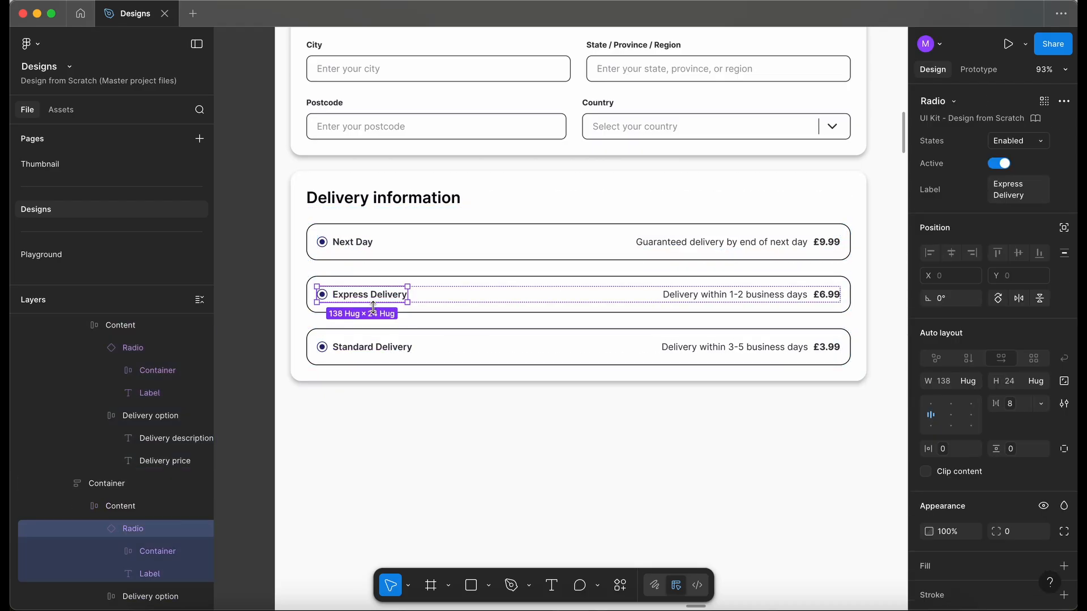
pyautogui.click(1010, 163)
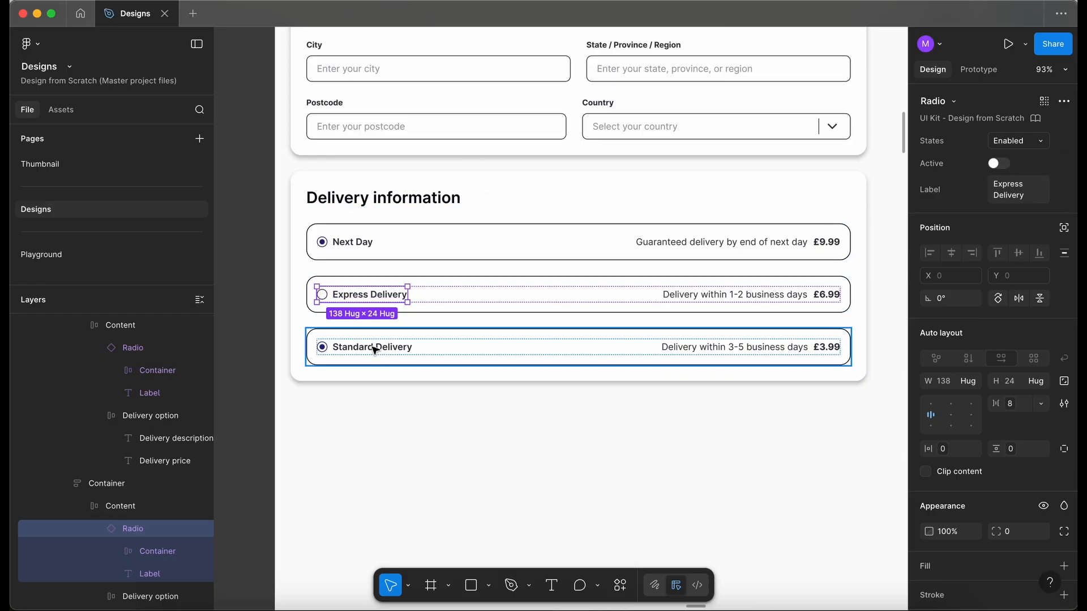
# - Turn off the Active property of the Standard Delivery radio and reorder the options as Standard Delivery, Express Delivery, Next Day
pyautogui.doubleClick(371, 347)
pyautogui.click(372, 347)
pyautogui.click(365, 473)
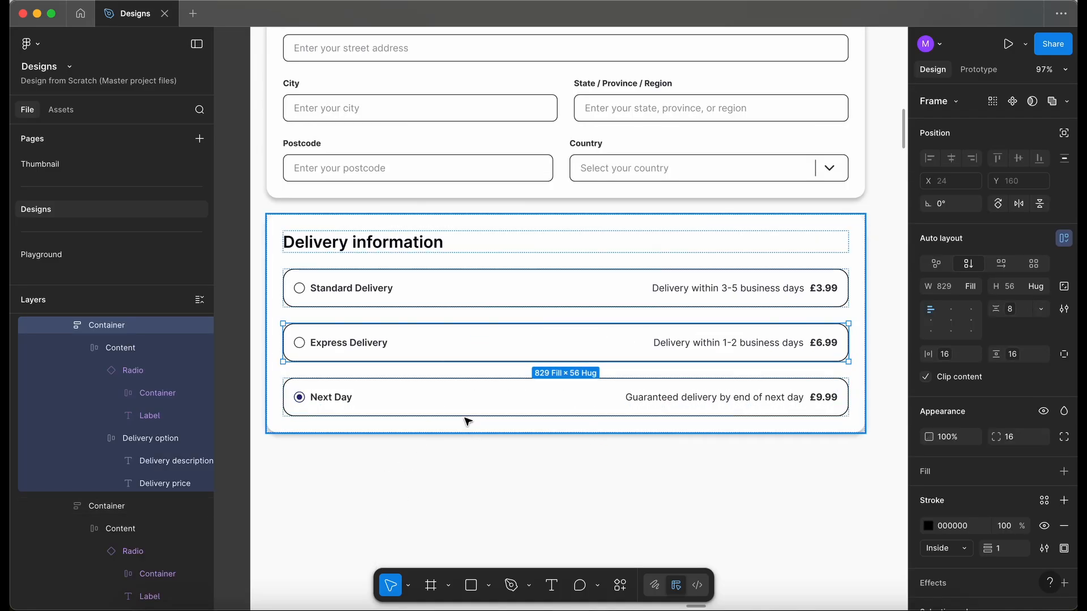
# - Make Standard Delivery the active radio and turn off the Active property of the Next Day radio
pyautogui.click(344, 291)
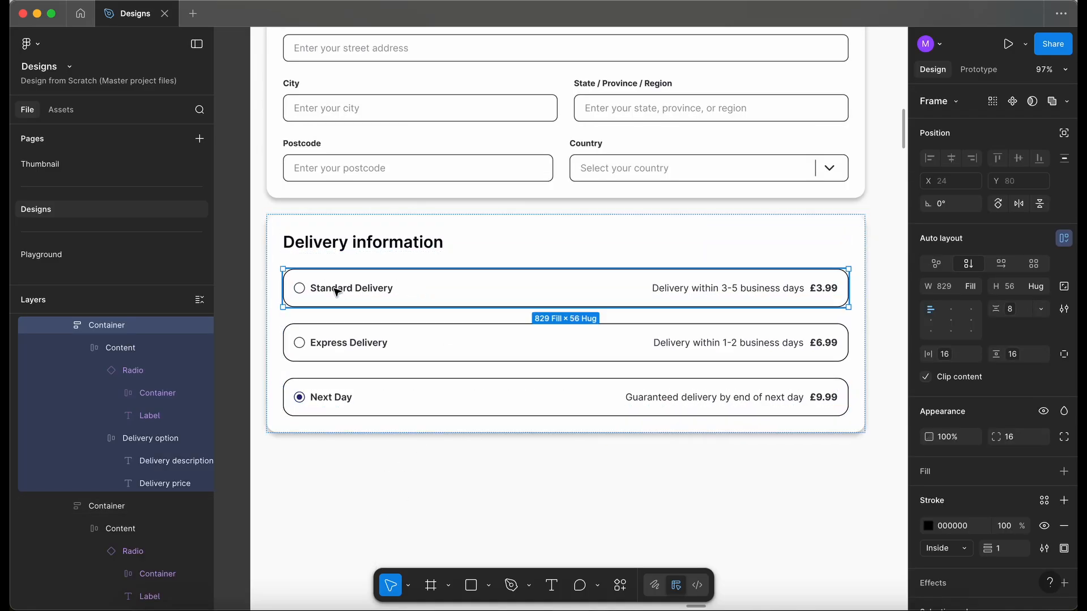
pyautogui.click(304, 292)
pyautogui.click(304, 292)
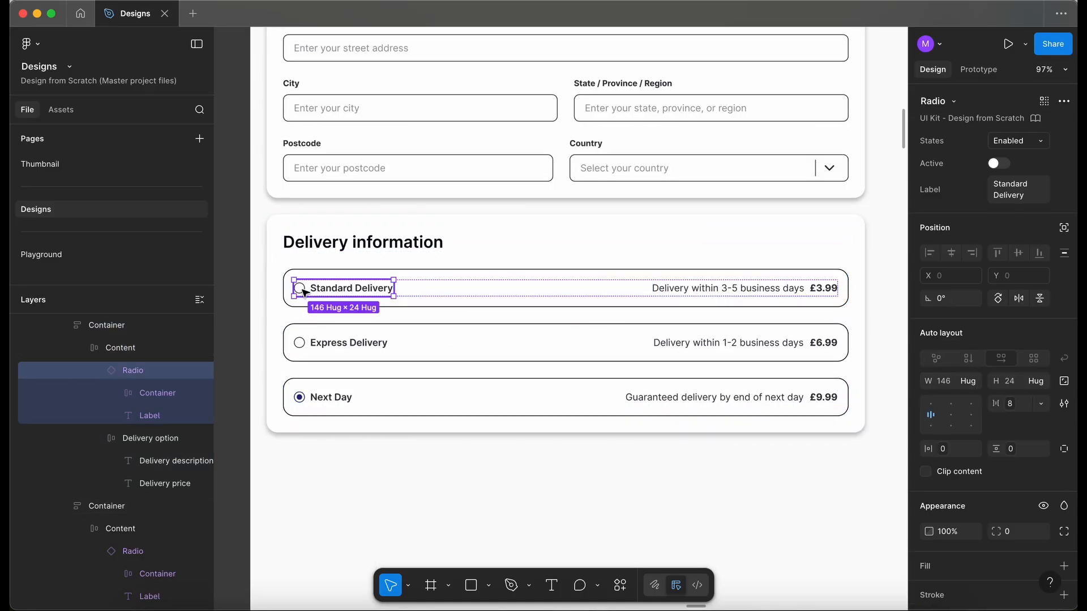
pyautogui.click(998, 165)
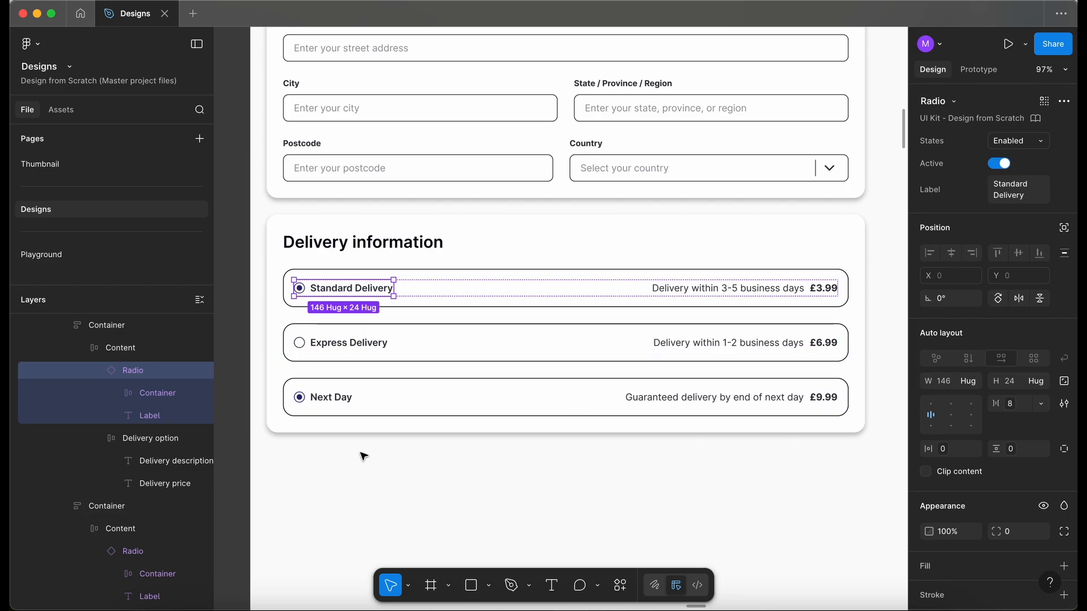
pyautogui.click(317, 407)
pyautogui.click(319, 402)
pyautogui.click(998, 164)
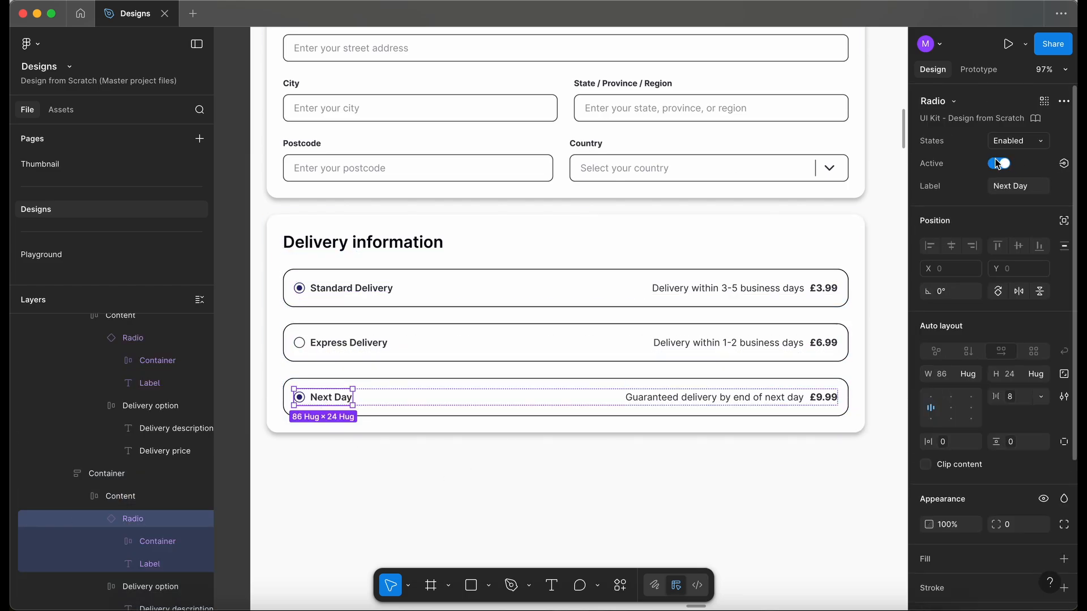
pyautogui.click(514, 494)
# - Examine the Delivery and Payment information sections of the checkout wireframe, then return to the Delivery information card
pyautogui.scroll(-1, 515, 493)
pyautogui.hscroll(1, 515, 494)
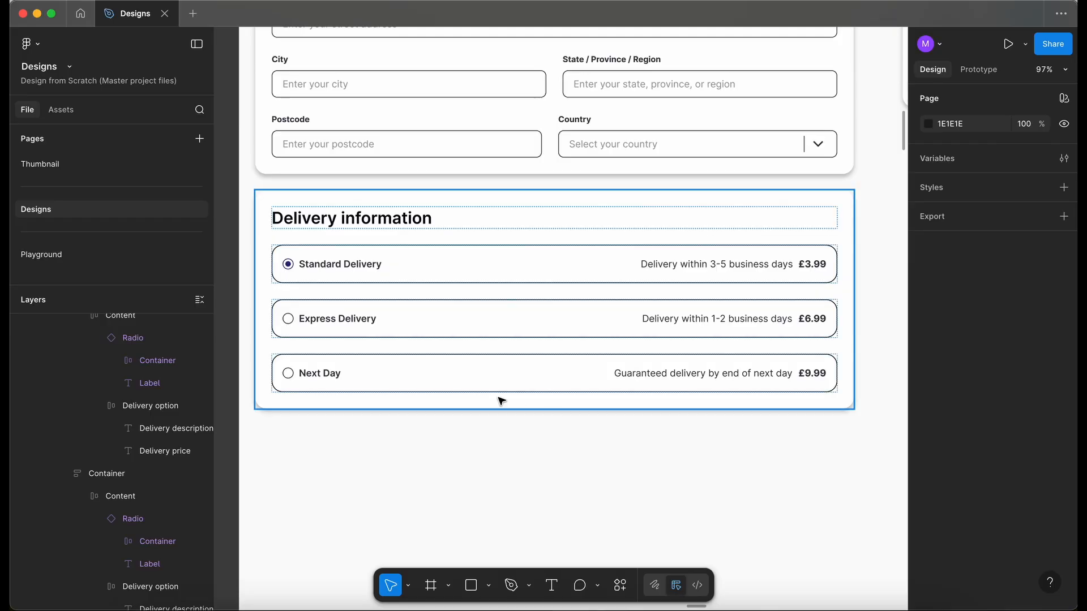
pyautogui.scroll(-3, 500, 400)
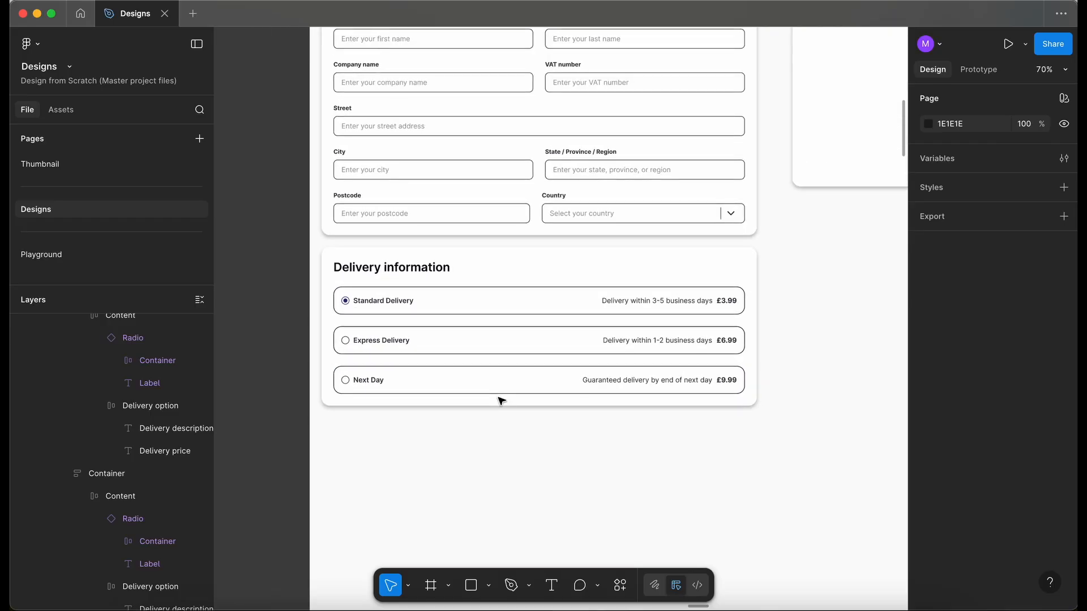
pyautogui.scroll(-5, 444, 436)
pyautogui.hscroll(2, 444, 436)
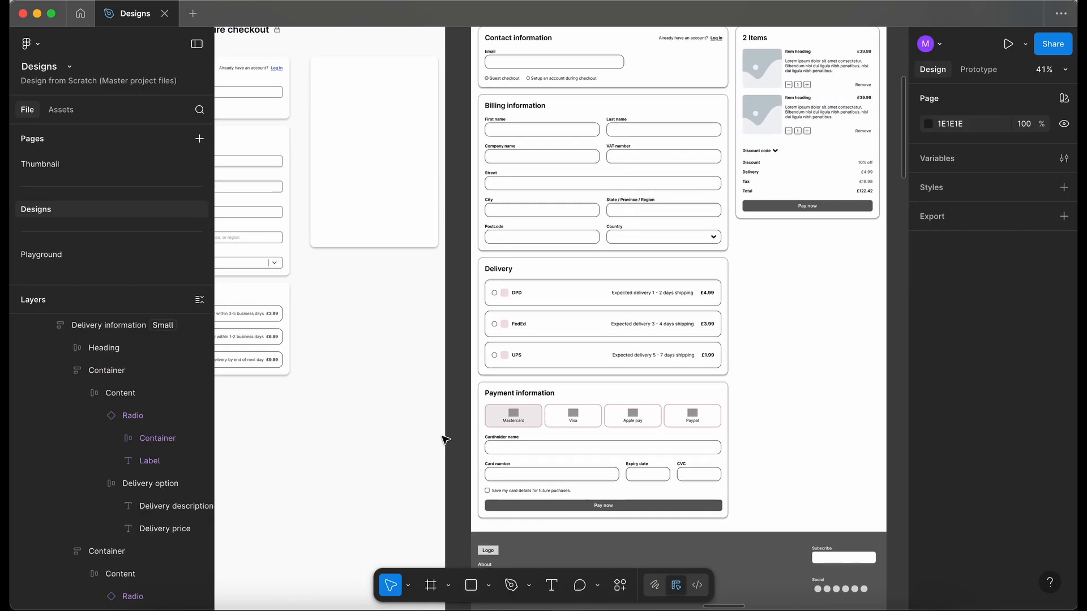
pyautogui.scroll(5, 553, 368)
pyautogui.scroll(-2, 552, 368)
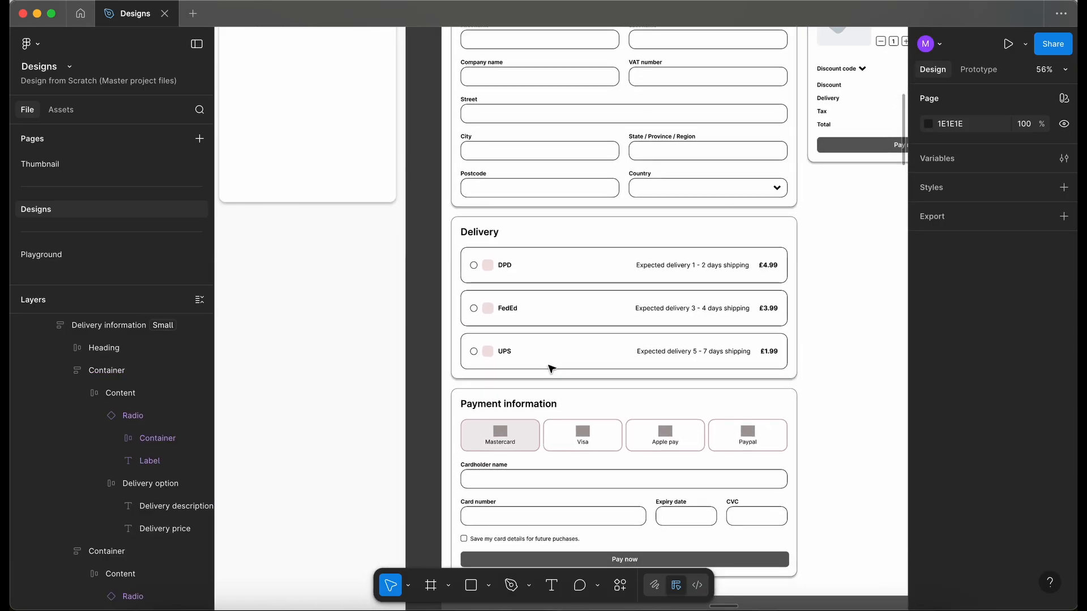
pyautogui.hscroll(-6, 552, 369)
pyautogui.hscroll(4, 464, 351)
pyautogui.scroll(2, 376, 333)
# - Duplicate the Delivery information card and place the copy directly below the original at Y 1414
pyautogui.click(411, 316)
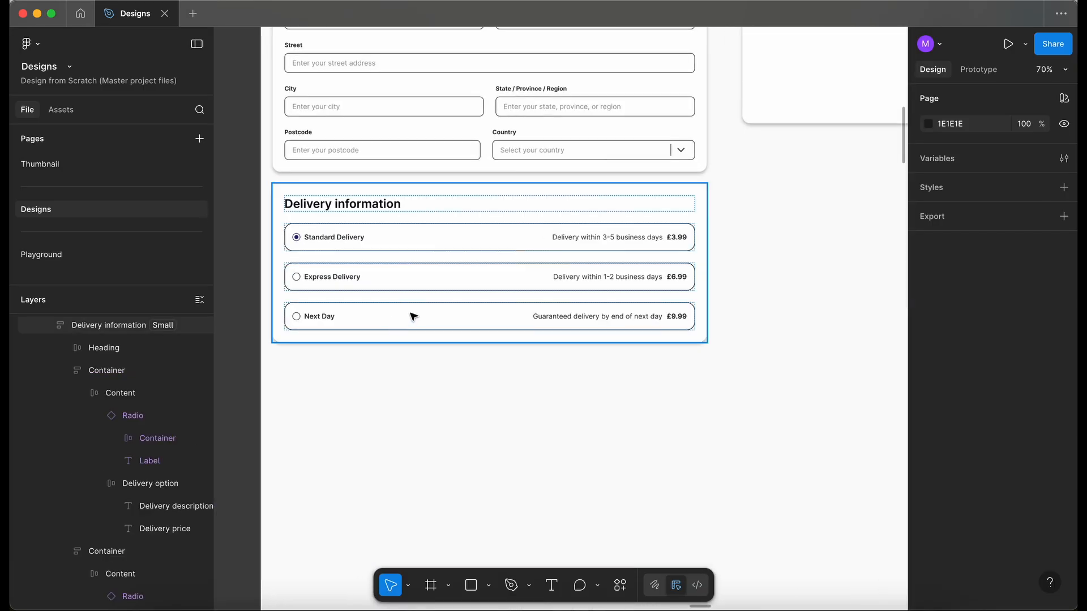
pyautogui.click(416, 315)
pyautogui.press('super+d')
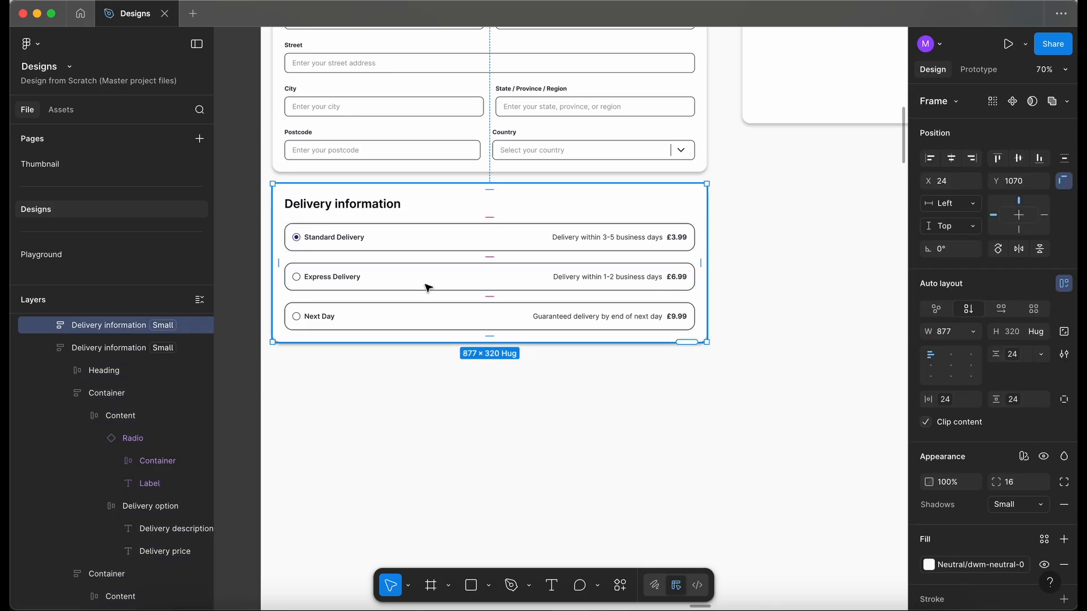
pyautogui.moveTo(432, 266)
pyautogui.mouseDown()
pyautogui.moveTo(439, 476)
pyautogui.moveTo(434, 426)
pyautogui.mouseUp()
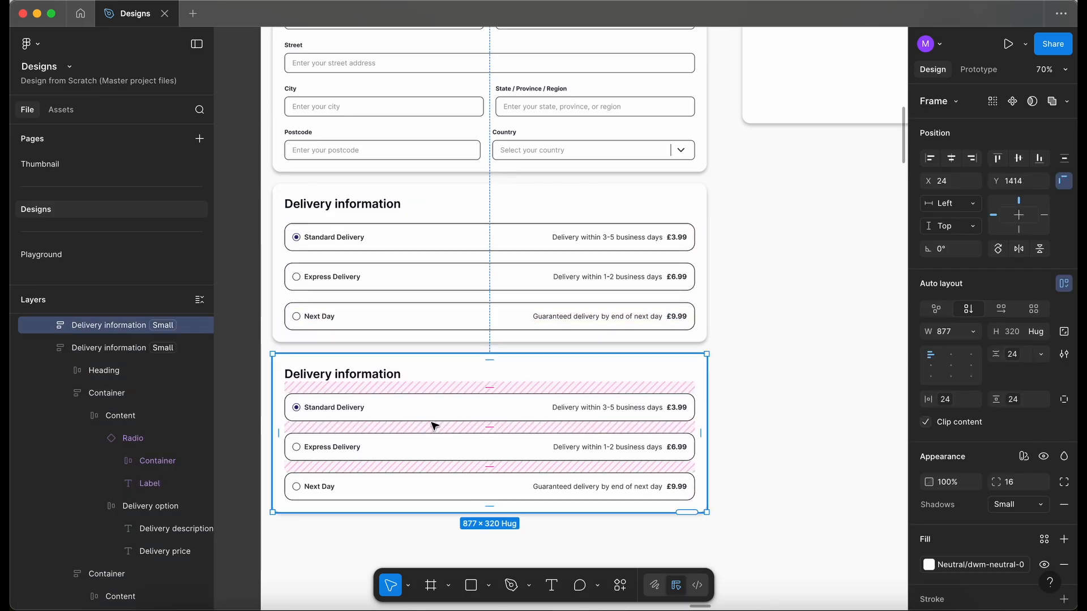
# - Change the heading of the duplicated card to "Payment information"
pyautogui.scroll(-3, 435, 425)
pyautogui.hscroll(5, 405, 311)
pyautogui.hscroll(-5, 405, 310)
pyautogui.doubleClick(287, 270)
pyautogui.doubleClick(288, 270)
pyautogui.write('Payment')
# - Delete the three delivery option containers from the Payment information card
pyautogui.click(424, 374)
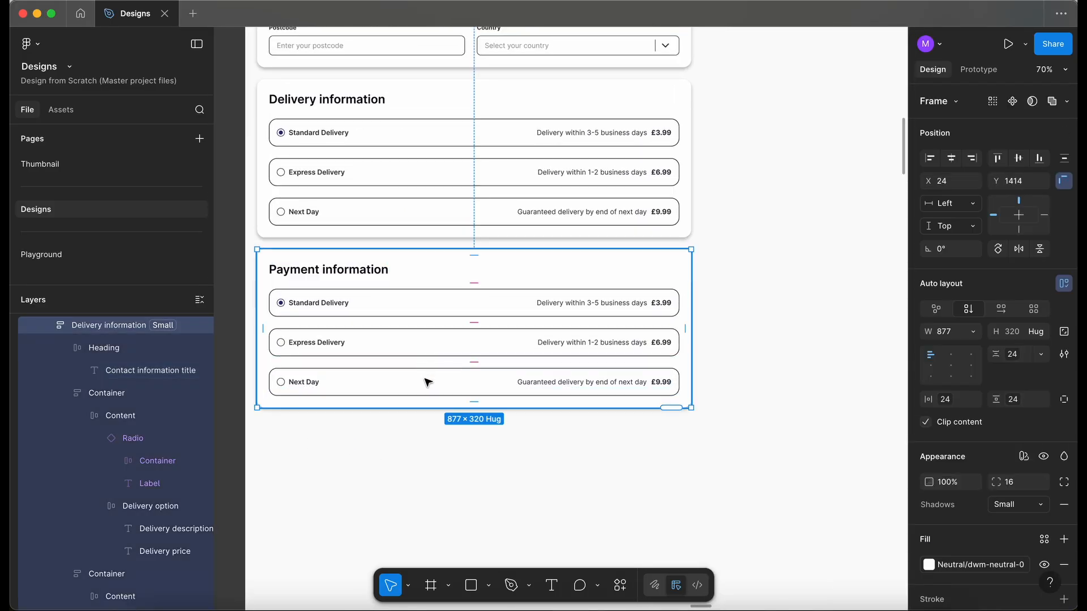
pyautogui.click(426, 380)
pyautogui.keyDown('shift'); pyautogui.click(429, 346); pyautogui.keyUp('shift')
pyautogui.press('Delete')
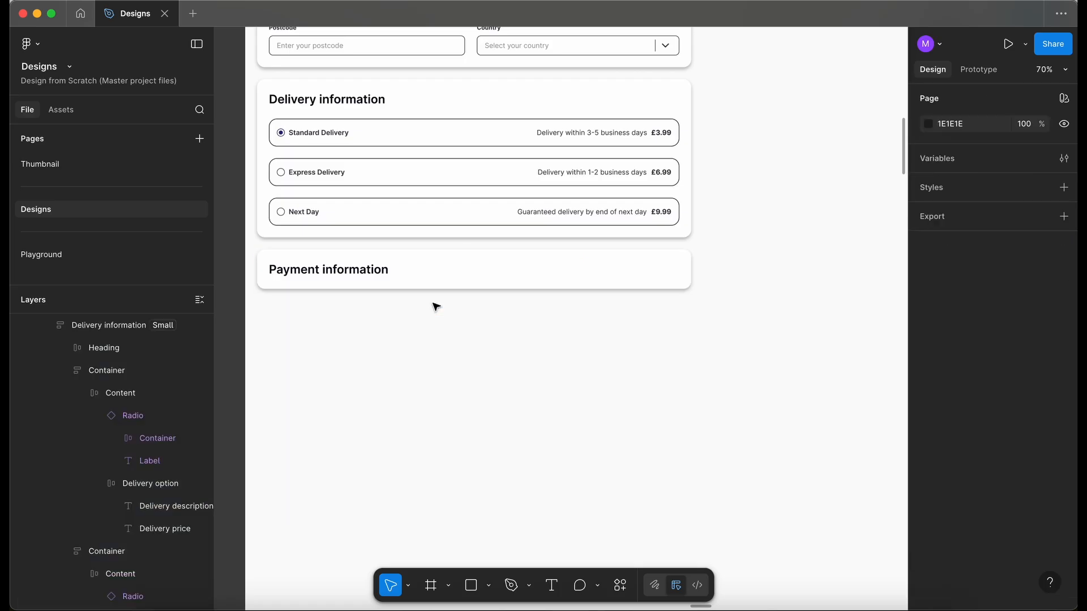
# - Copy the wireframe's Payment container into the checkout design and place it below the Payment information card as a reference
pyautogui.scroll(-5, 434, 308)
pyautogui.click(765, 281)
pyautogui.click(765, 275)
pyautogui.click(775, 326)
pyautogui.moveTo(776, 324); pyautogui.dragTo(404, 397)
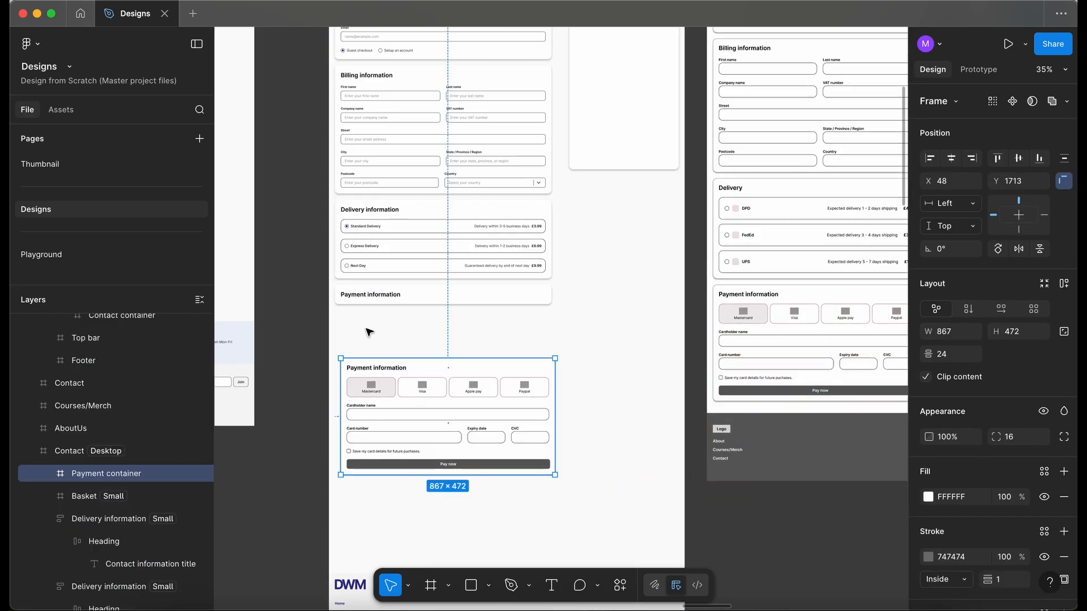
pyautogui.scroll(5, 370, 332)
pyautogui.moveTo(501, 398); pyautogui.dragTo(491, 389)
pyautogui.scroll(-4, 490, 388)
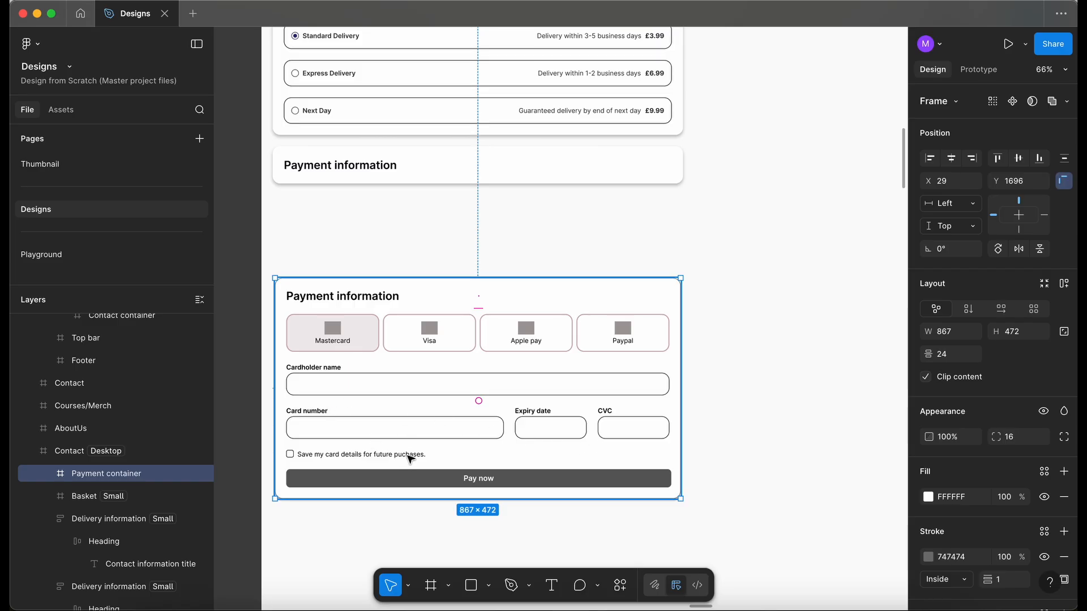
# - Copy all five field rows of the Billing information card into the Payment information card, below its heading
pyautogui.scroll(10, 453, 476)
pyautogui.click(430, 103)
pyautogui.keyDown('shift'); pyautogui.click(432, 136); pyautogui.keyUp('shift')
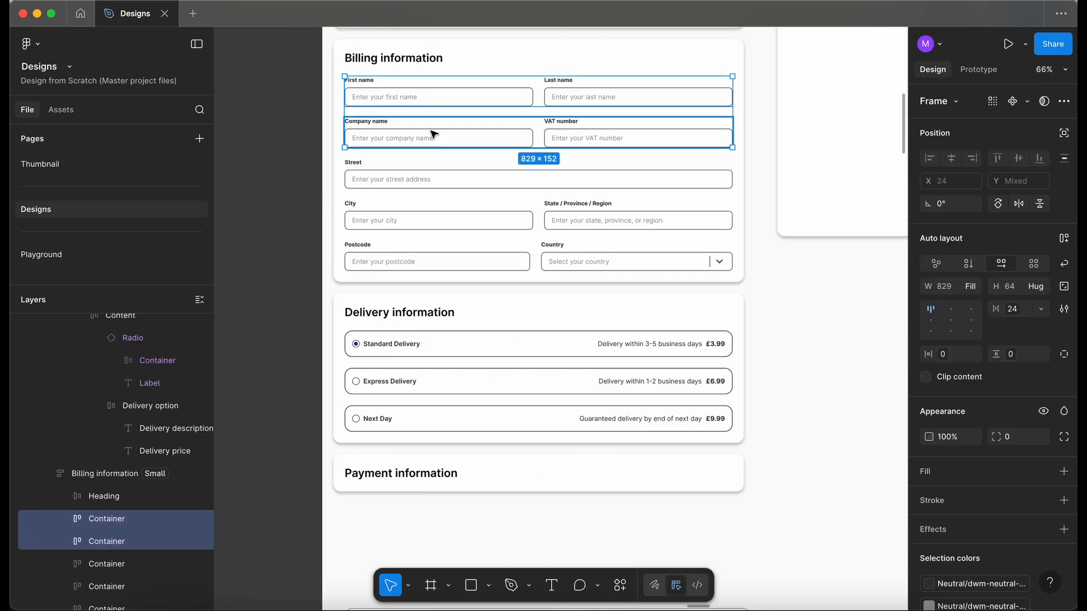
pyautogui.keyDown('shift'); pyautogui.click(432, 185); pyautogui.keyUp('shift')
pyautogui.keyDown('shift'); pyautogui.click(436, 262); pyautogui.keyUp('shift')
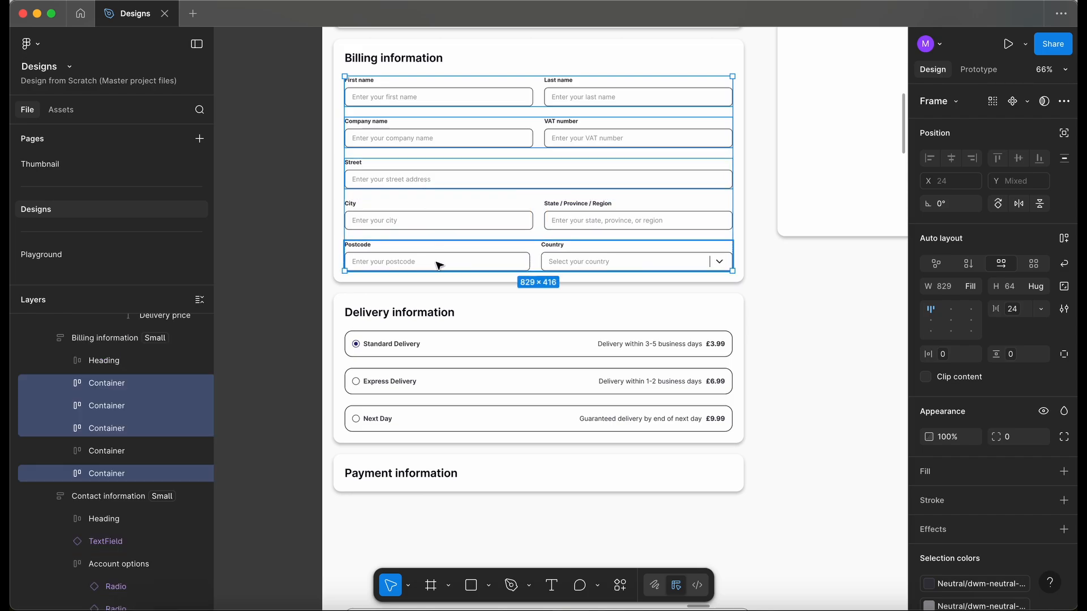
pyautogui.keyDown('shift'); pyautogui.click(430, 221); pyautogui.keyUp('shift')
pyautogui.scroll(-10, 430, 222)
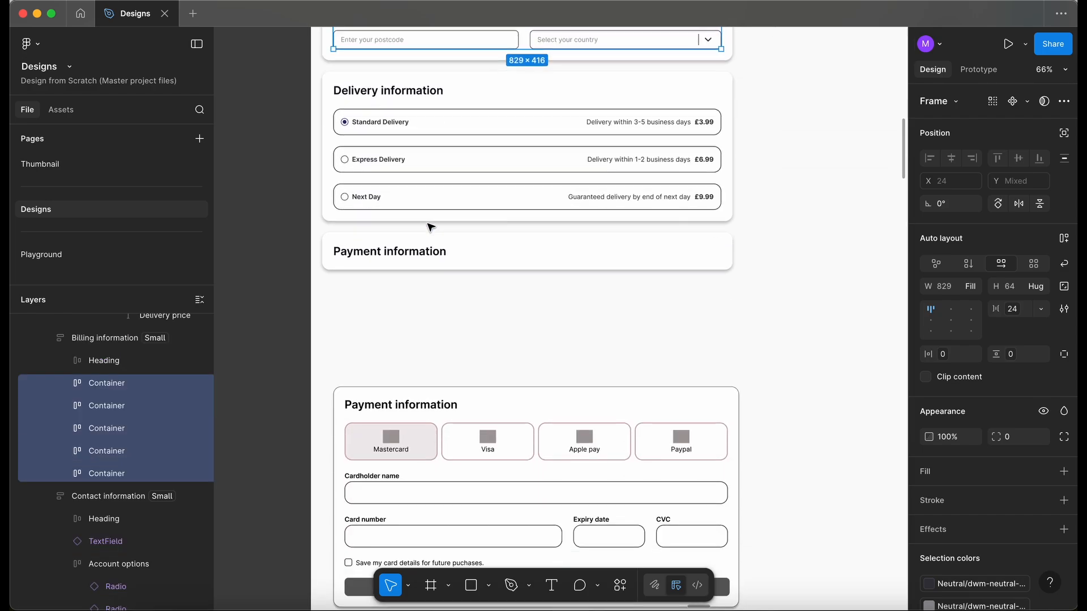
pyautogui.scroll(5, 430, 225)
pyautogui.moveTo(431, 227); pyautogui.dragTo(485, 180)
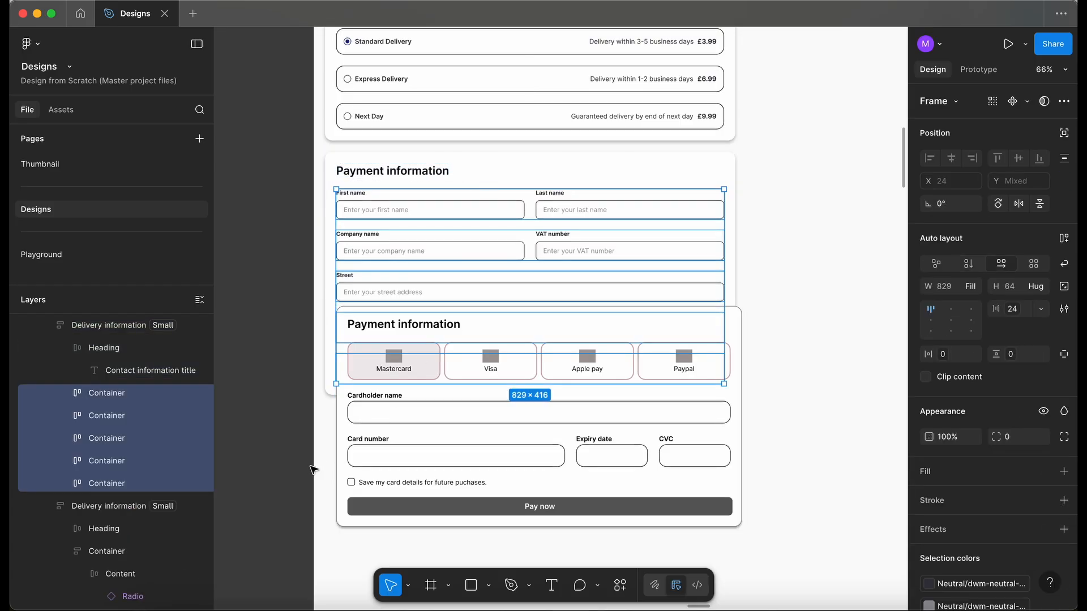
# - Move the wireframe Payment container down so it sits clear below the enlarged Payment information card
pyautogui.click(328, 461)
pyautogui.moveTo(347, 454); pyautogui.dragTo(349, 518)
pyautogui.scroll(-2, 340, 578)
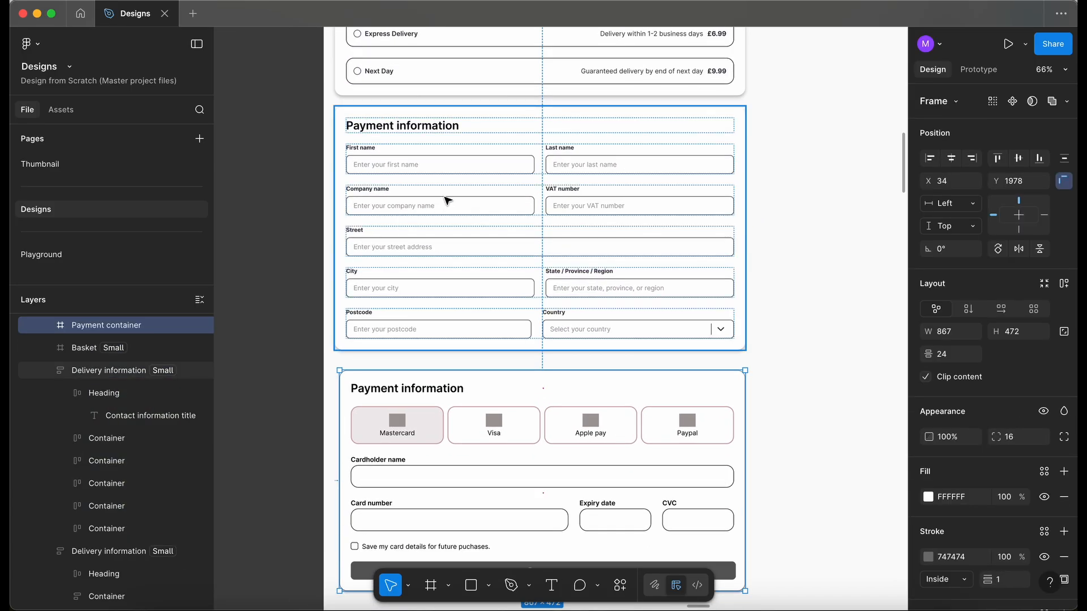
pyautogui.scroll(-1, 446, 201)
pyautogui.hscroll(1, 446, 201)
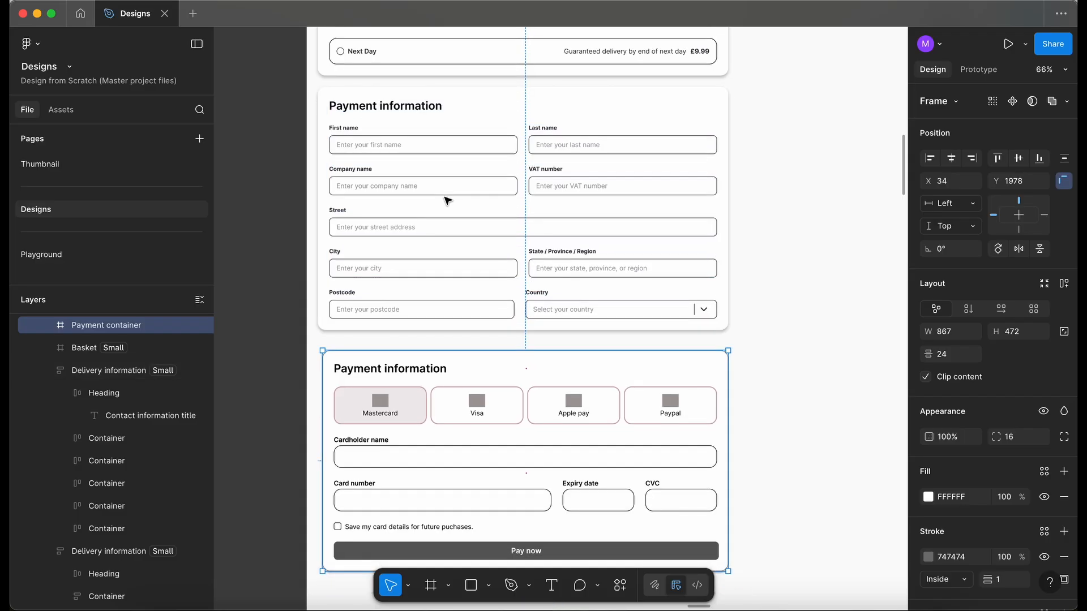
# - Move the Postcode and Country row above the other field rows in the Payment information card
pyautogui.click(459, 316)
pyautogui.press('Up')
pyautogui.press('Up')
pyautogui.press('Up')
pyautogui.press('Up')
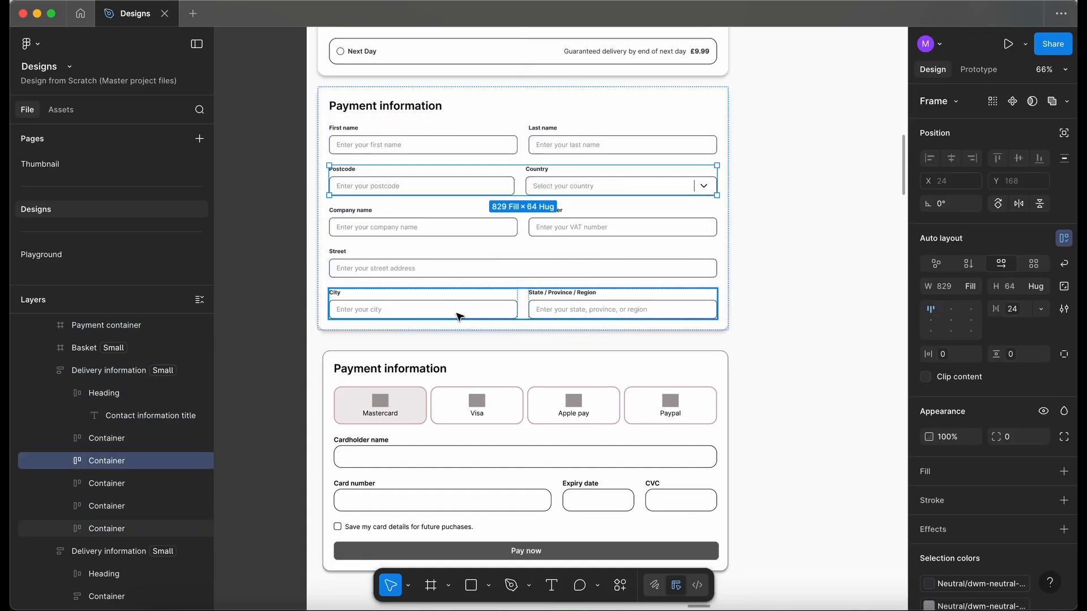
# - Delete the Postcode field from the Payment information card's first row and set the Country select's width to Fill container
pyautogui.click(457, 148)
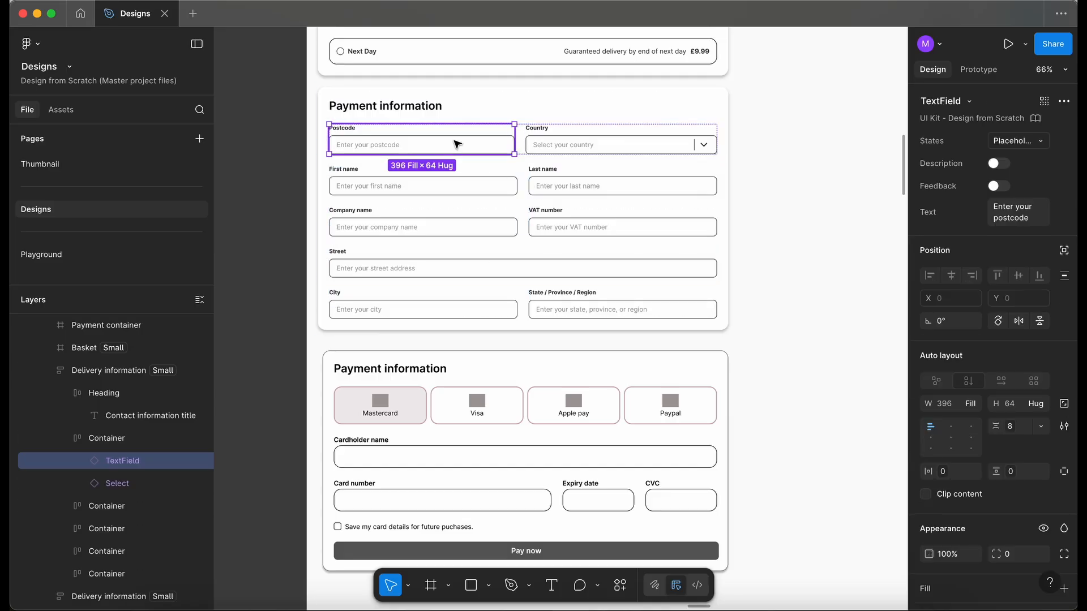
pyautogui.press('Delete')
pyautogui.click(502, 144)
pyautogui.click(502, 145)
pyautogui.click(971, 404)
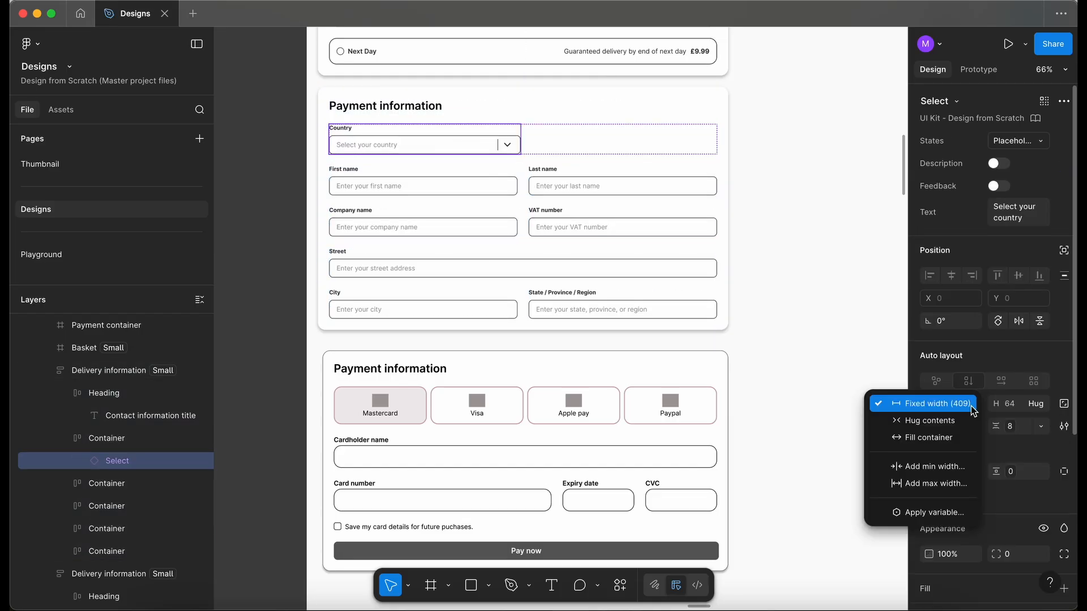
pyautogui.click(956, 441)
pyautogui.press('Escape')
pyautogui.scroll(-1, 354, 129)
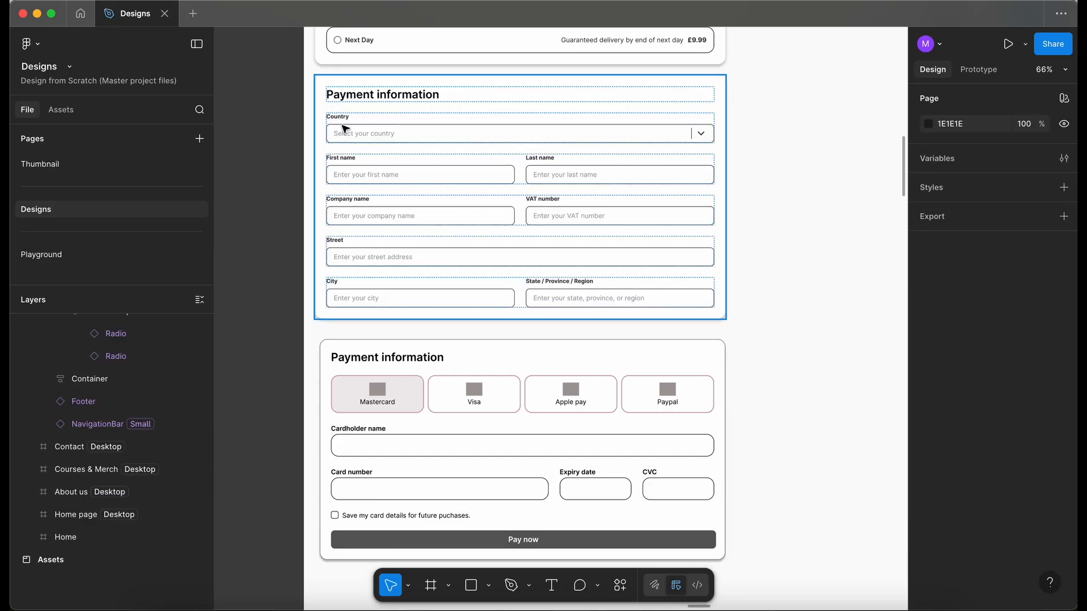
# - Change the Country select's label in the Payment information card to "Card type"
pyautogui.click(343, 119)
pyautogui.doubleClick(343, 119)
pyautogui.write('Card type')
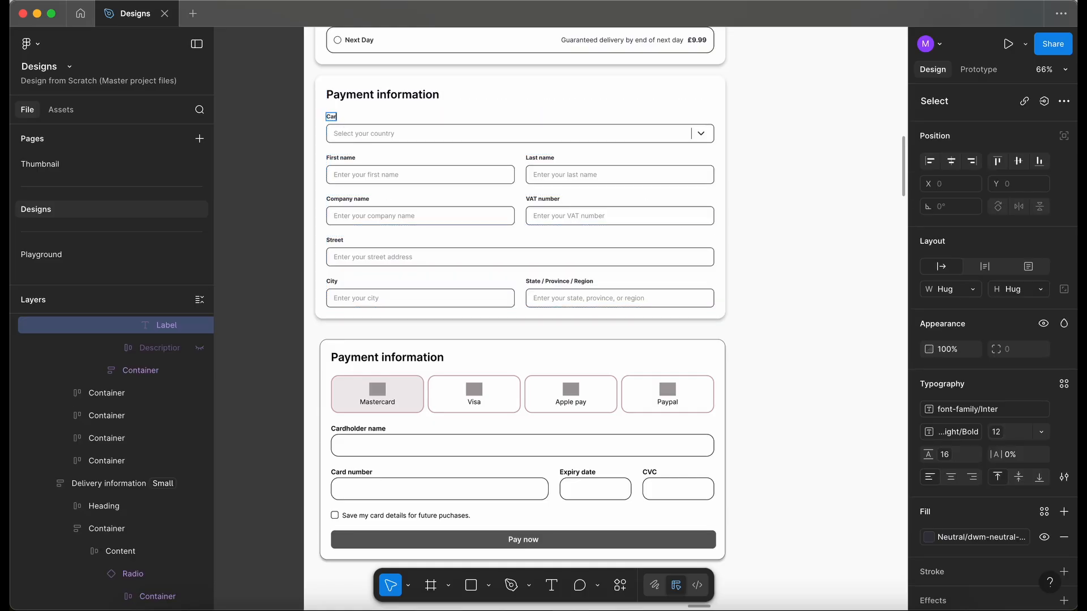
# - Delete the Last name field from the Payment information card and relabel the First name field as "Cardholder name"
pyautogui.click(586, 170)
pyautogui.press('Delete')
pyautogui.click(510, 172)
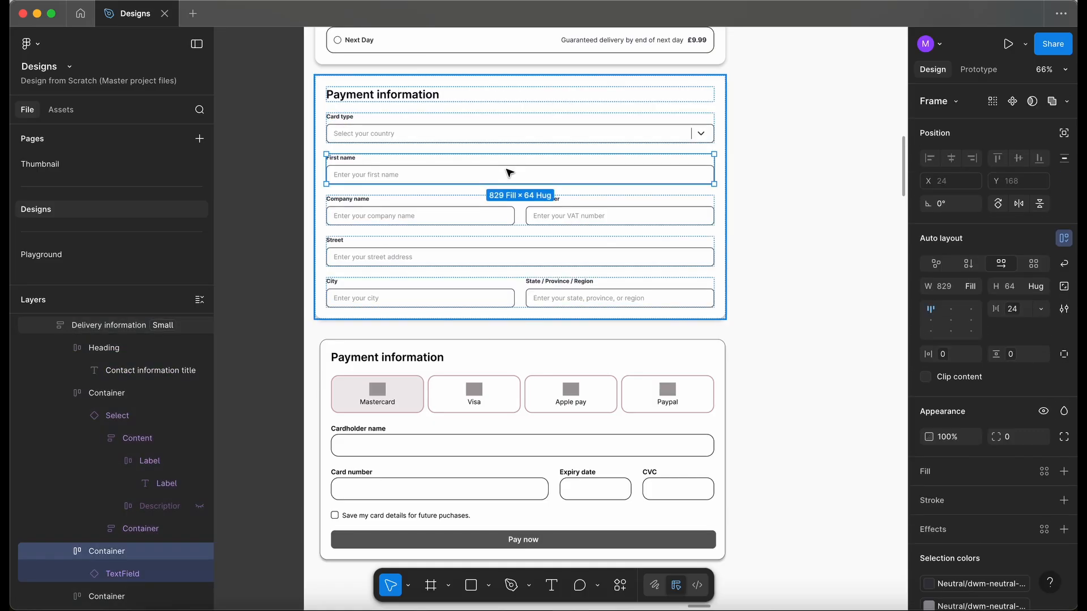
pyautogui.doubleClick(346, 159)
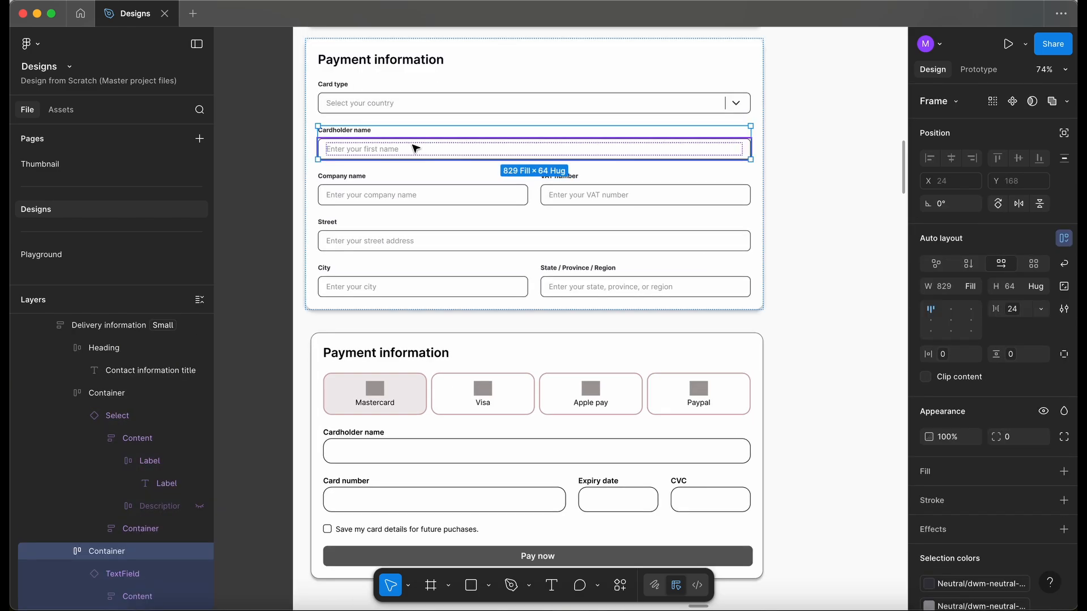
# - Duplicate the Cardholder name row and change the copy's label to "Card number"
pyautogui.hotkey('ctrl', 'd')
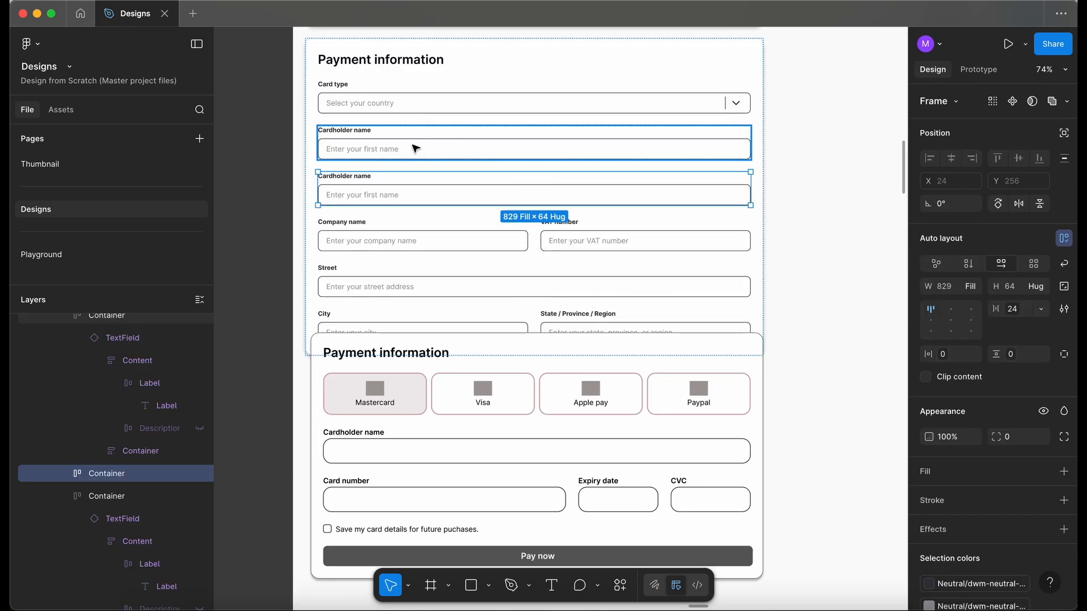
pyautogui.doubleClick(356, 177)
pyautogui.write('Card number')
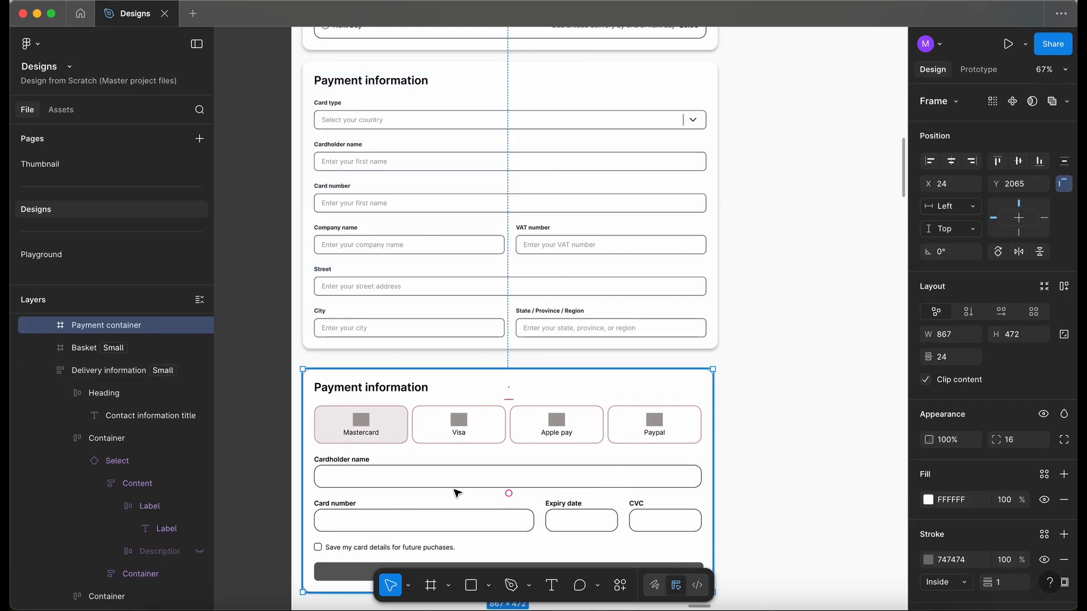
# - Delete the Street row and the City and State row from the Payment information card, then move the wireframe reference up beneath it
pyautogui.scroll(-1, 456, 492)
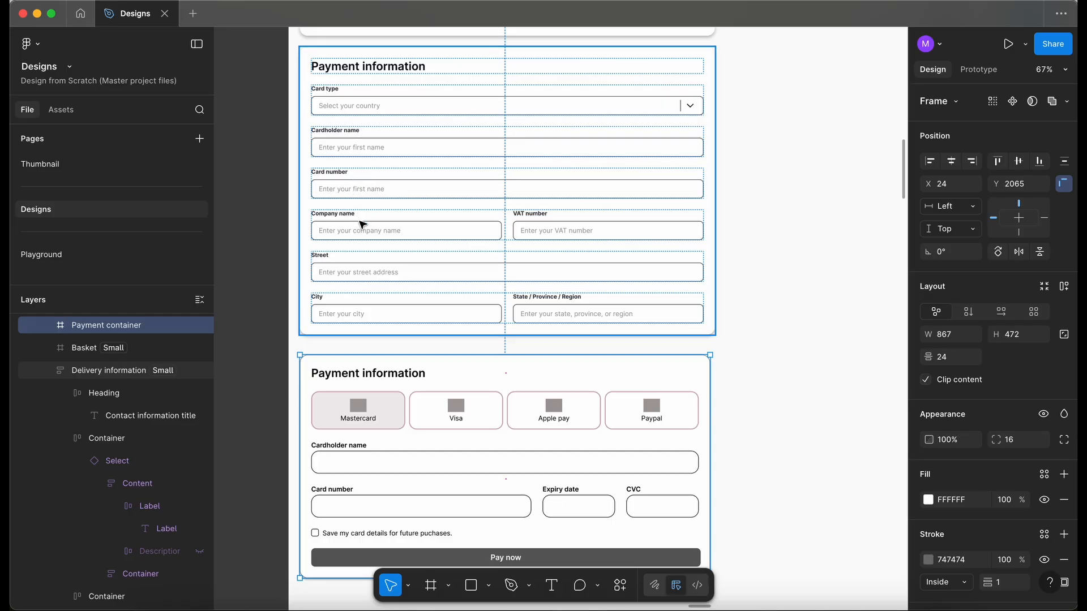
pyautogui.doubleClick(385, 274)
pyautogui.keyDown('shift'); pyautogui.click(400, 319); pyautogui.keyUp('shift')
pyautogui.press('Delete')
pyautogui.moveTo(432, 376); pyautogui.dragTo(432, 306)
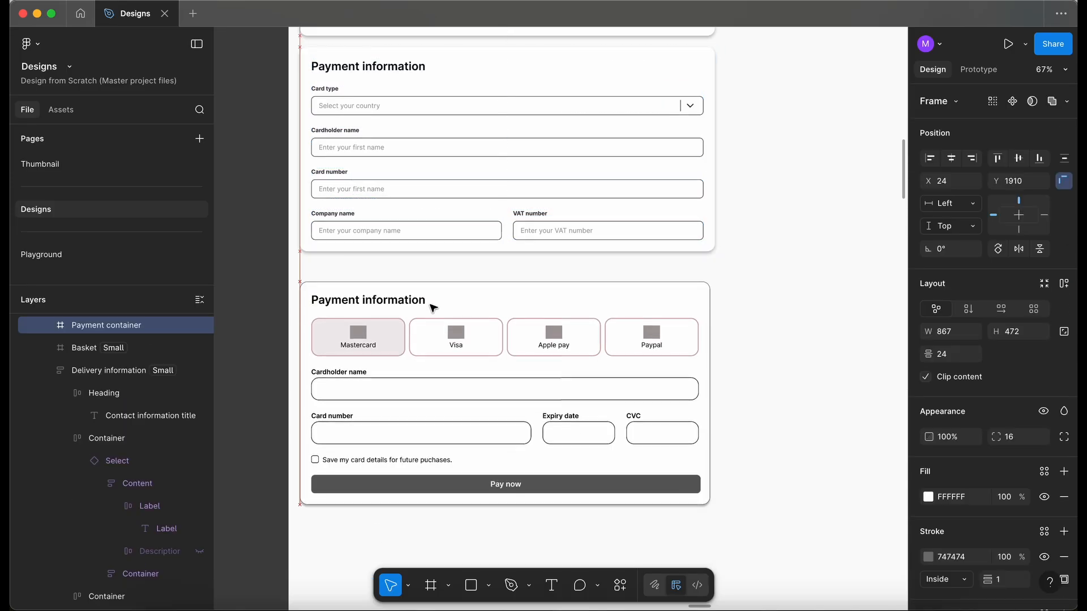
# - Relabel the Company name field as "Expiry date" and the VAT number field as "CVC" in the Payment information card
pyautogui.scroll(2, 408, 262)
pyautogui.keyDown('super'); pyautogui.click(313, 202); pyautogui.keyUp('super')
pyautogui.press('Return')
pyautogui.write('Expiry date')
pyautogui.keyDown('super'); pyautogui.click(560, 201); pyautogui.keyUp('super')
pyautogui.press('Return')
pyautogui.write('CV')
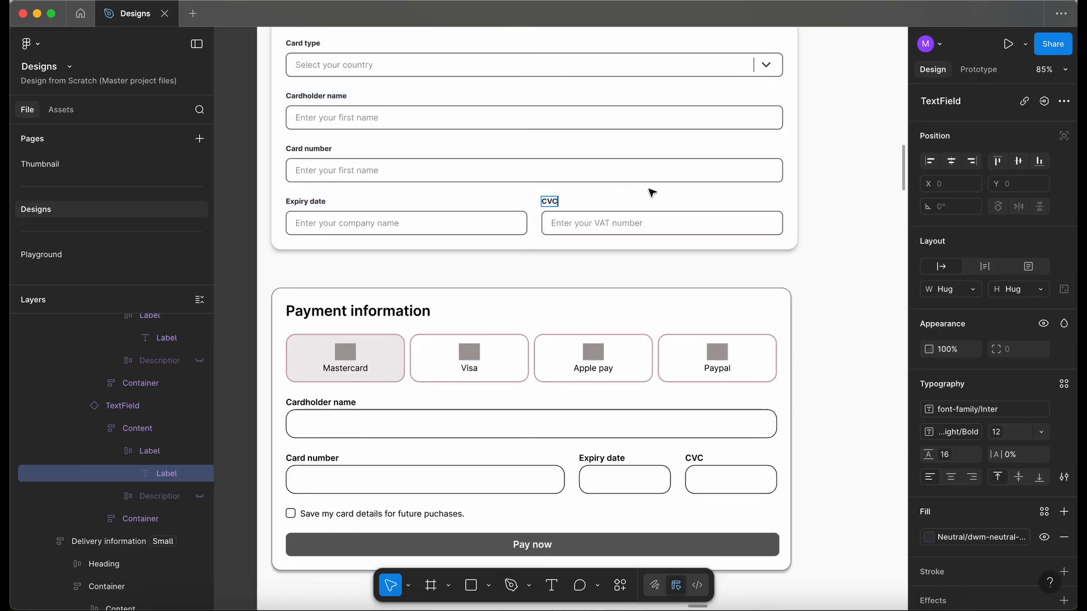
pyautogui.write('C')
pyautogui.press('Escape')
pyautogui.press('Escape')
pyautogui.scroll(-3, 389, 317)
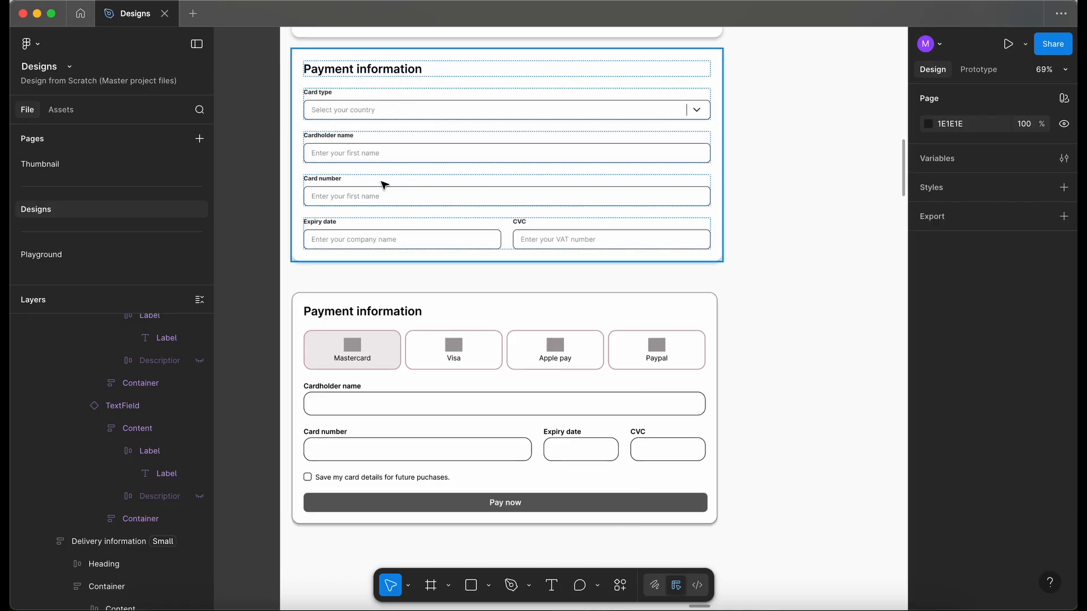
# - Duplicate the Expiry date and CVC row in the Payment information card and move the wireframe reference down, clear of the taller card
pyautogui.scroll(3, 399, 347)
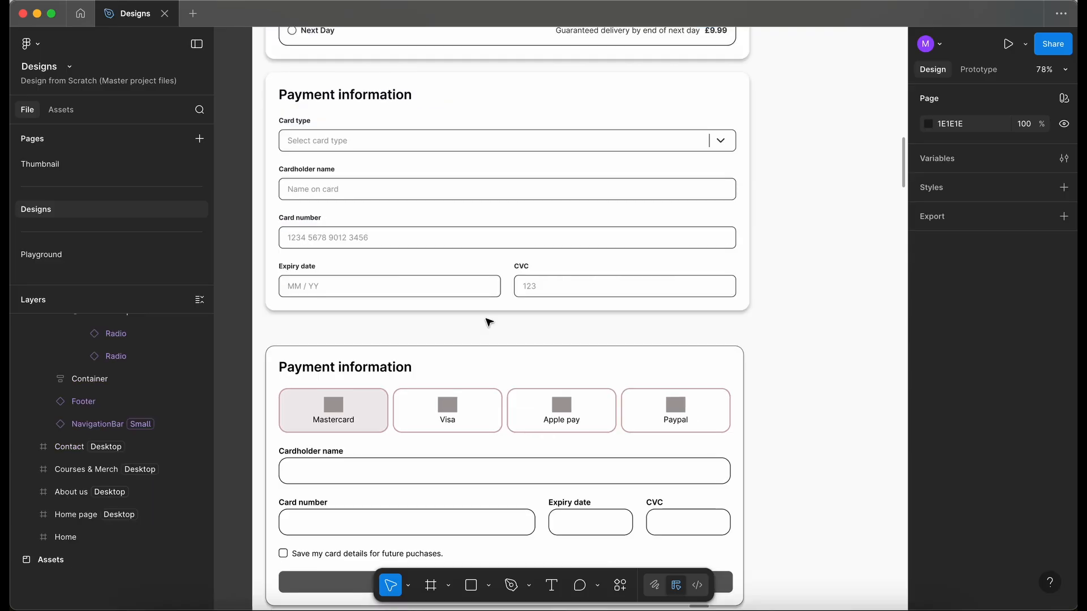
pyautogui.scroll(-2, 488, 321)
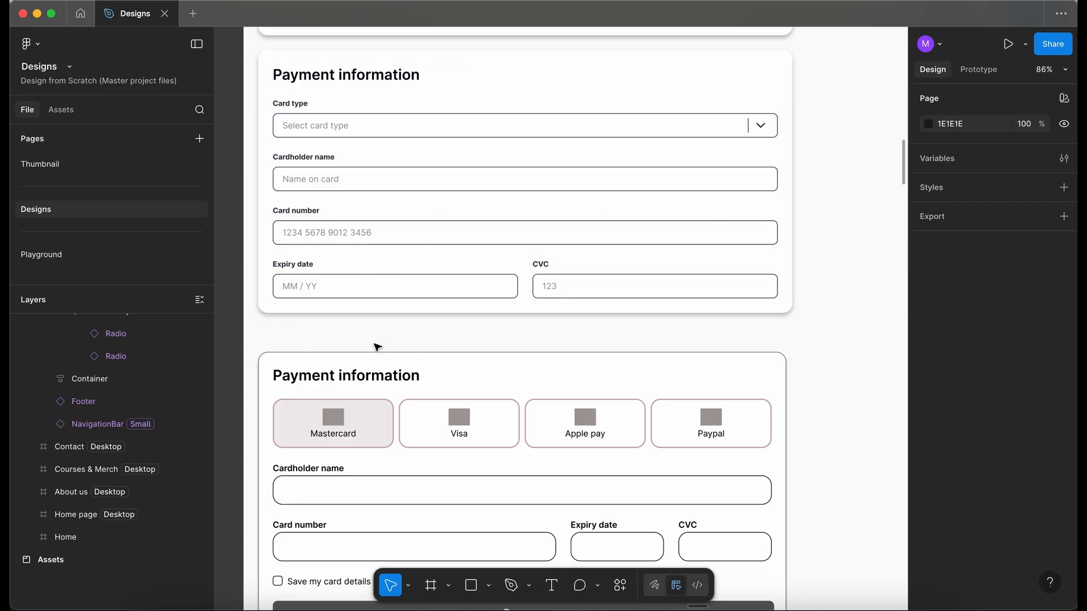
pyautogui.scroll(-2, 376, 347)
pyautogui.hscroll(-2, 376, 347)
pyautogui.click(367, 247)
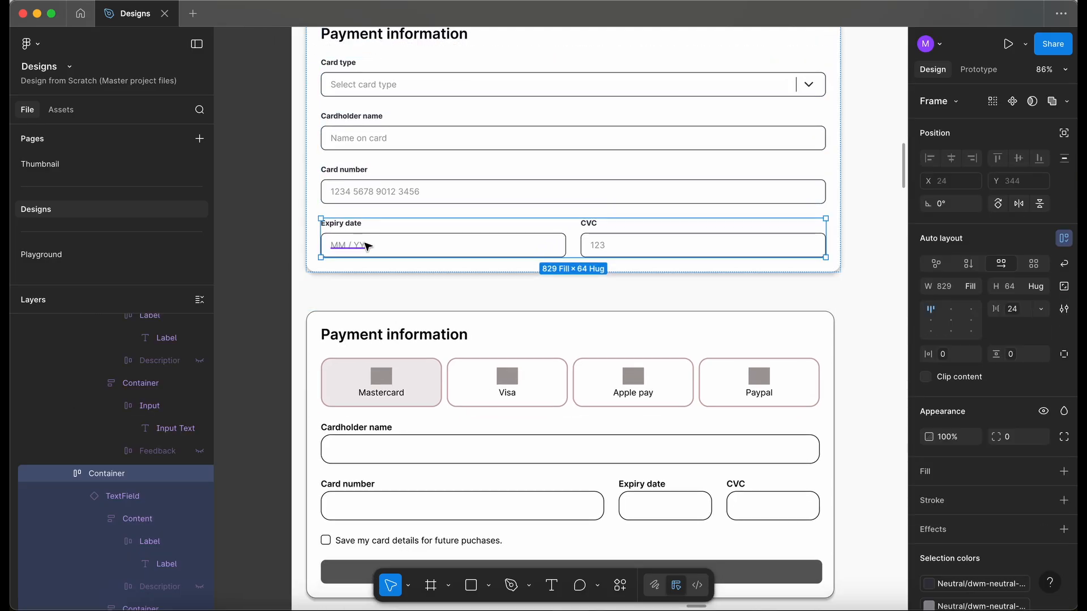
pyautogui.hotkey('ctrl', 'd')
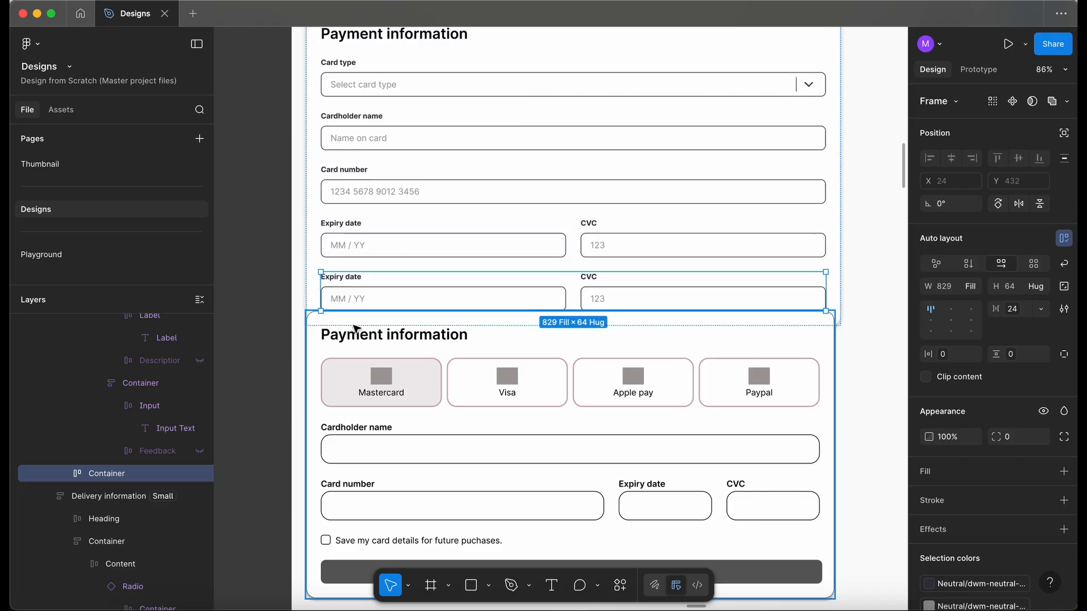
pyautogui.moveTo(340, 350); pyautogui.dragTo(340, 393)
# - Delete the fields from the duplicated row and place the UI Kit's Checkbox component in it
pyautogui.doubleClick(368, 298)
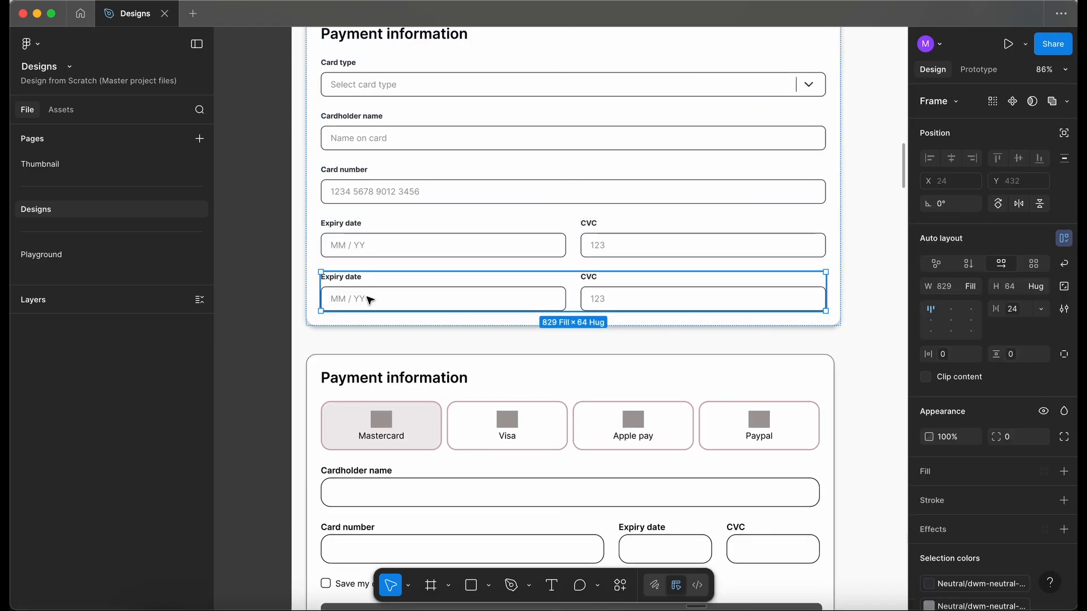
pyautogui.press('Return')
pyautogui.press('Delete')
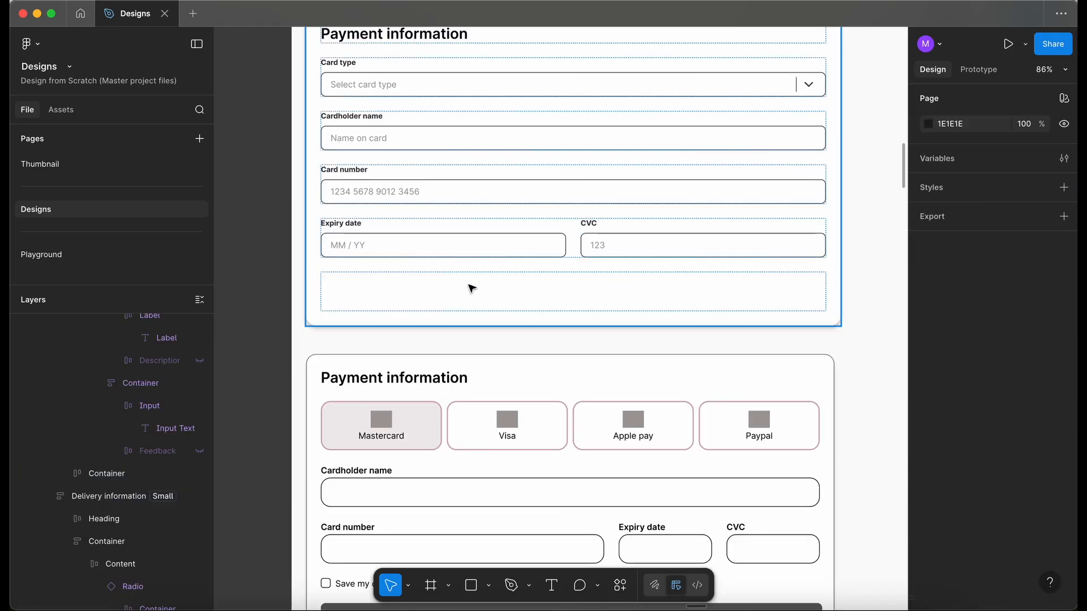
pyautogui.click(60, 109)
pyautogui.write('c')
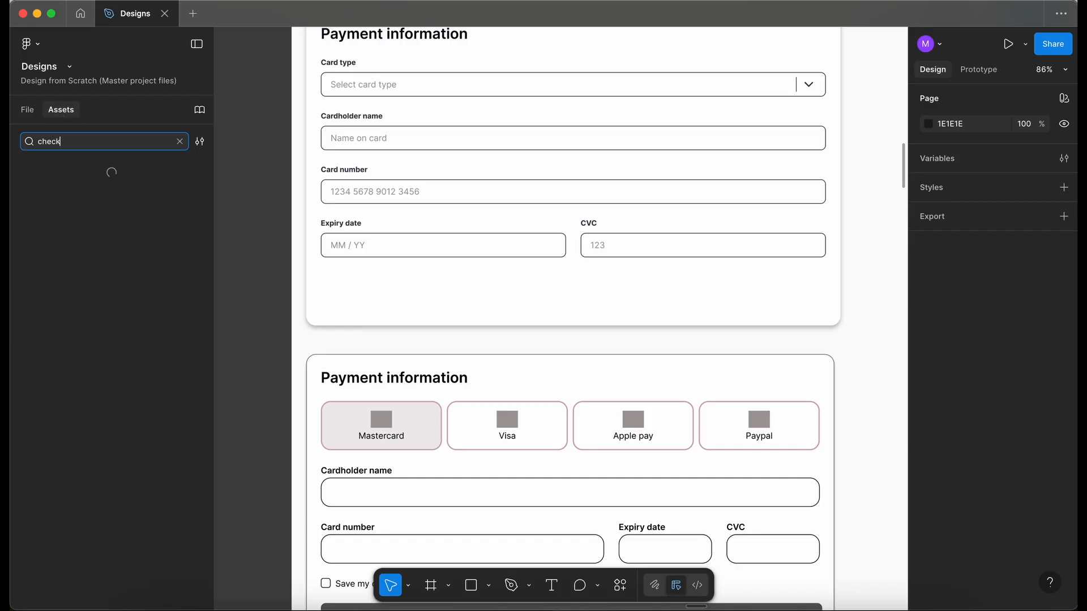
pyautogui.write('heck')
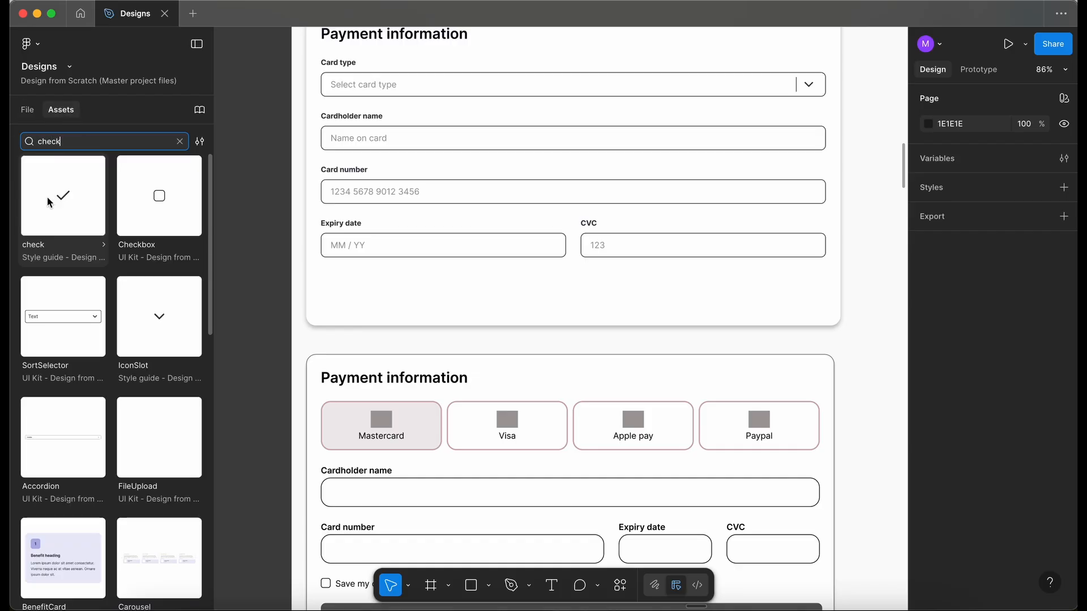
pyautogui.moveTo(158, 195); pyautogui.dragTo(420, 305)
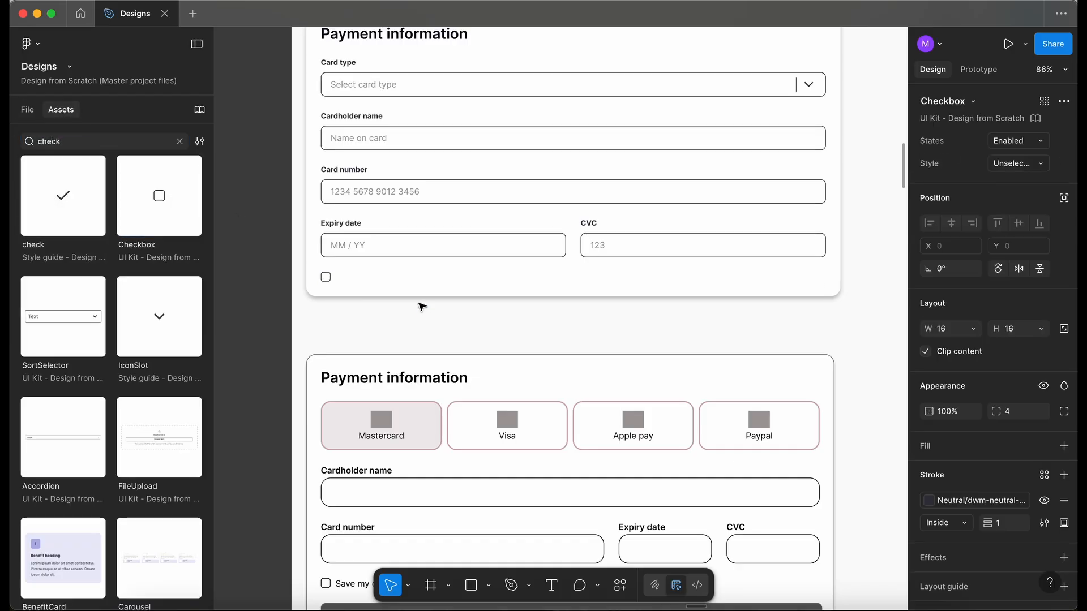
# - Copy the "Already have an account?" text from the Contact information card into the checkbox row of the Payment information card
pyautogui.scroll(-4, 354, 272)
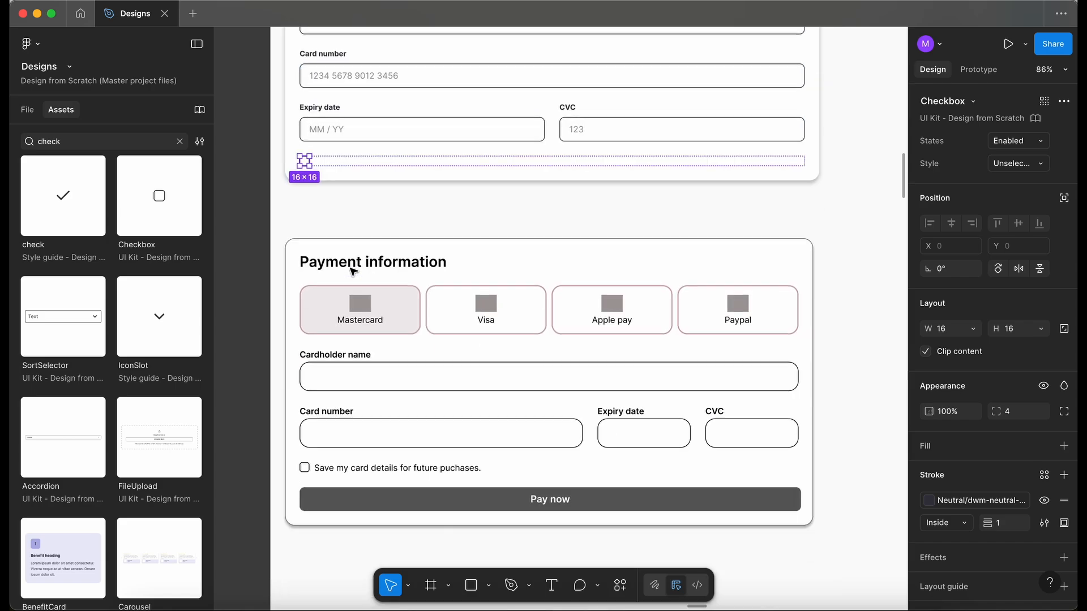
pyautogui.scroll(5, 353, 272)
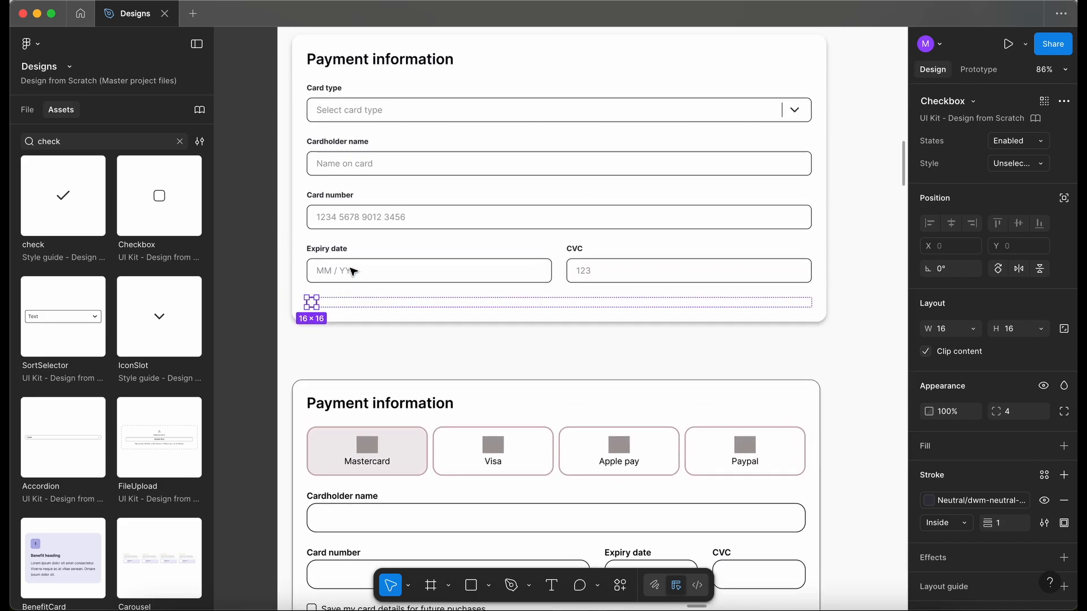
pyautogui.scroll(15, 675, 245)
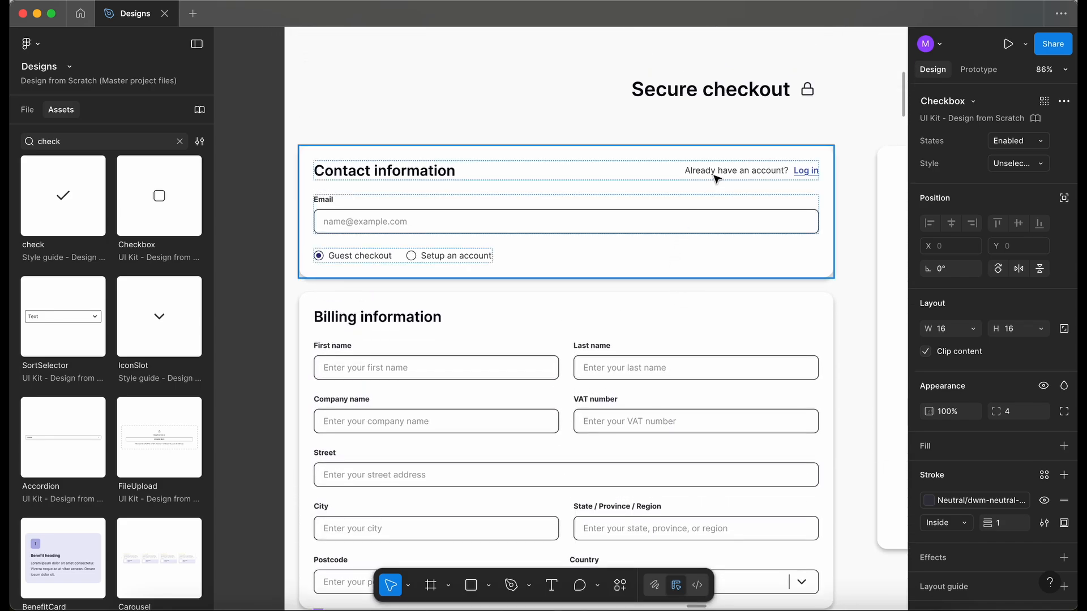
pyautogui.click(716, 180)
pyautogui.scroll(-15, 455, 220)
pyautogui.scroll(-5, 455, 221)
pyautogui.click(327, 218)
pyautogui.write('Already have an account?')
pyautogui.click(27, 109)
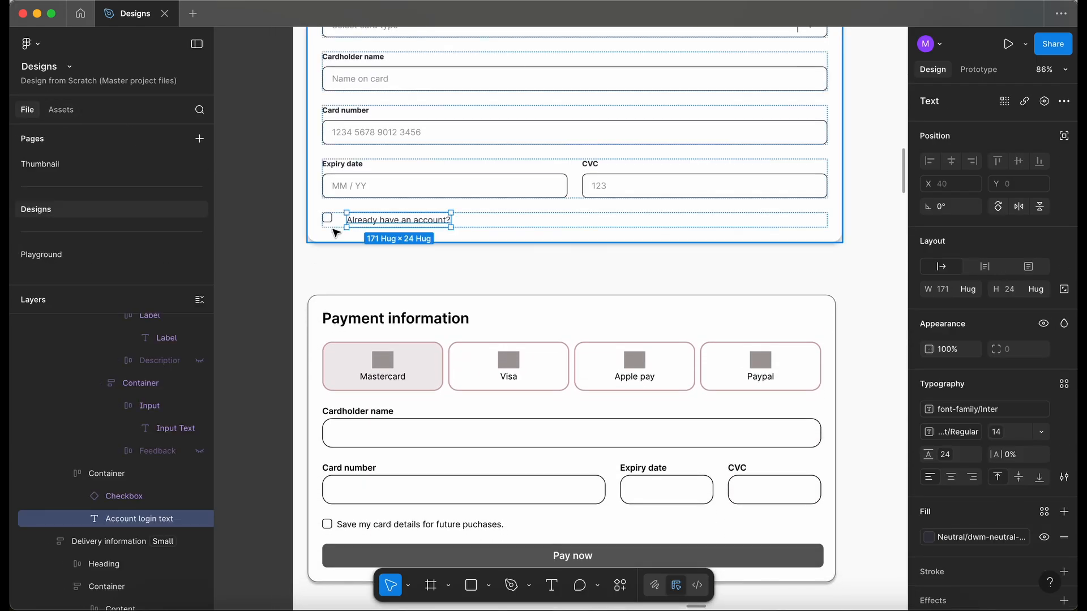
# - Set the checkbox row's item gap to 8px and align its contents to the left and vertically centred
pyautogui.scroll(5, 342, 236)
pyautogui.click(570, 209)
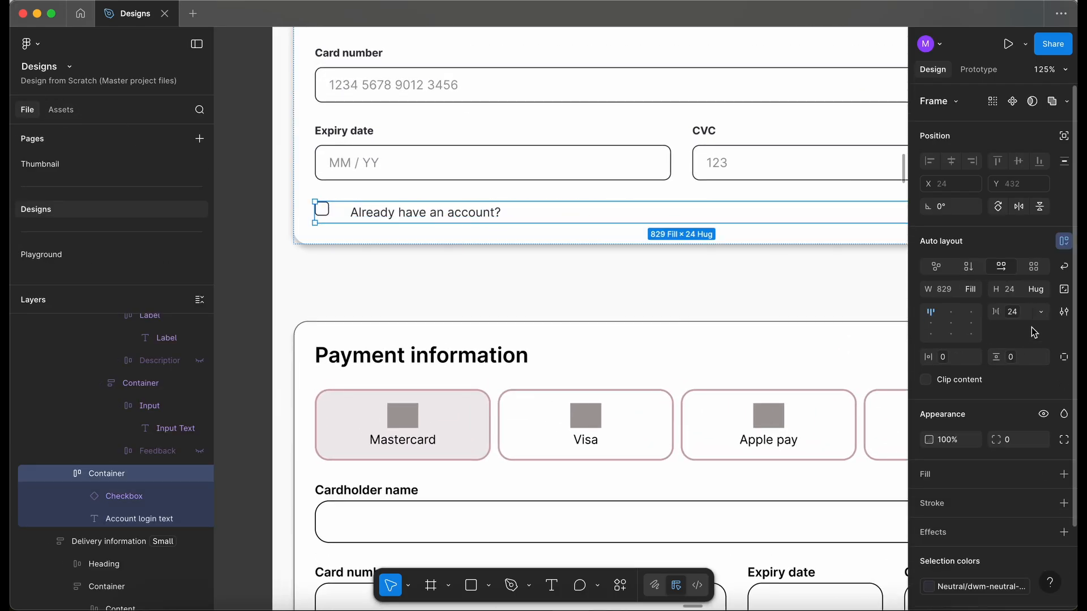
pyautogui.click(1016, 312)
pyautogui.click(963, 482)
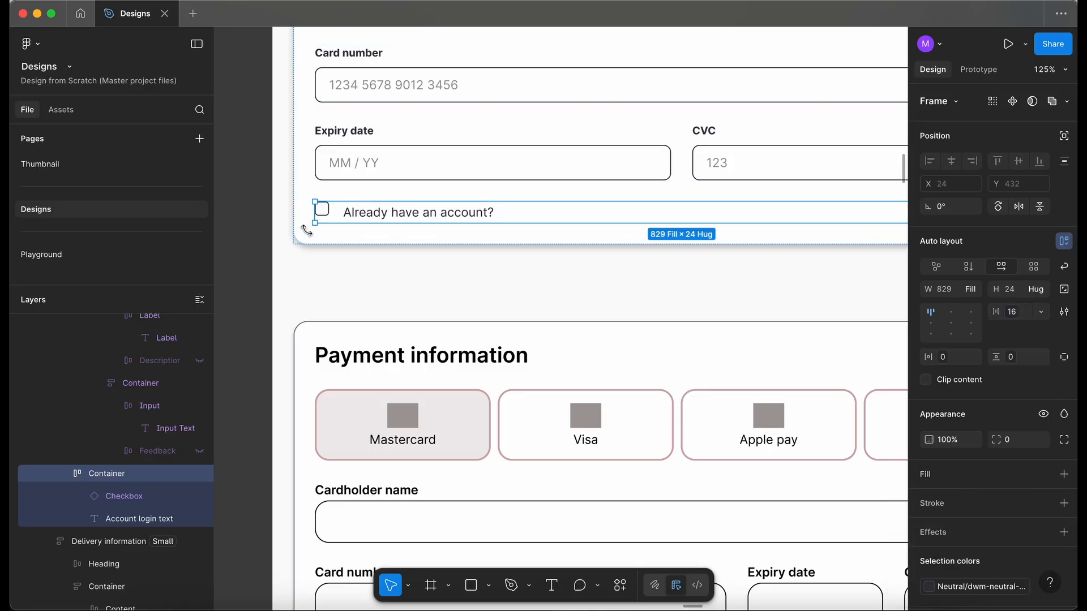
pyautogui.click(1013, 312)
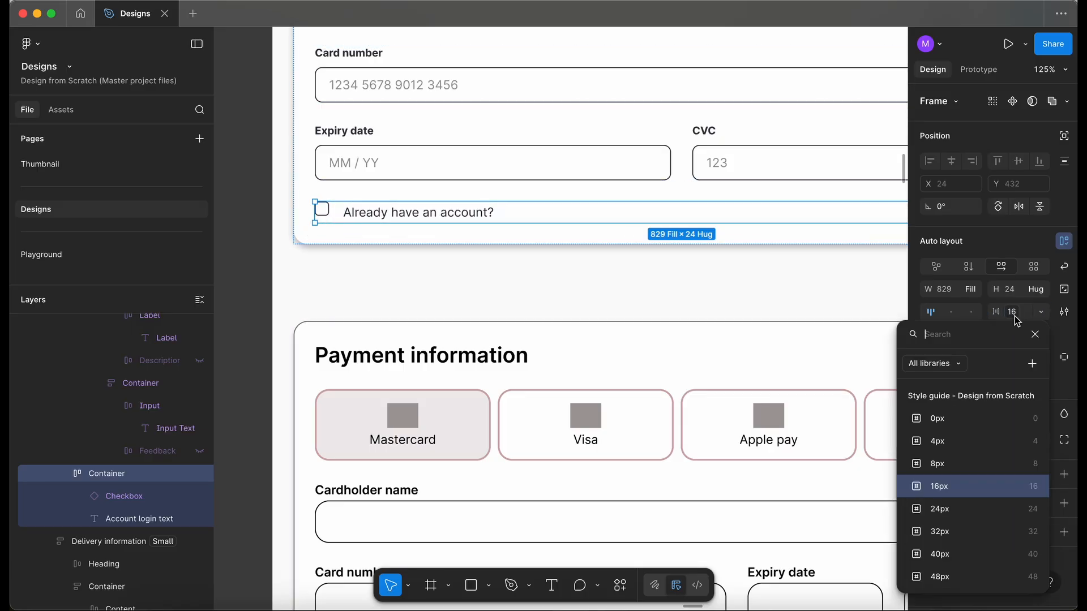
pyautogui.click(938, 461)
pyautogui.click(931, 323)
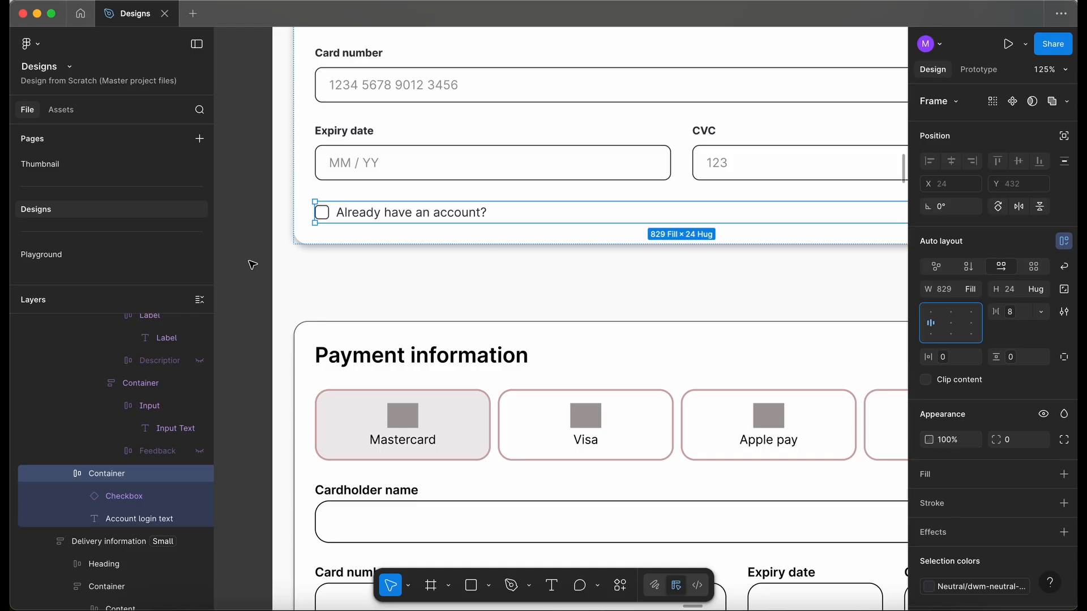
# - Change the text beside the checkbox to "Save my card details for future purchases"
pyautogui.doubleClick(364, 227)
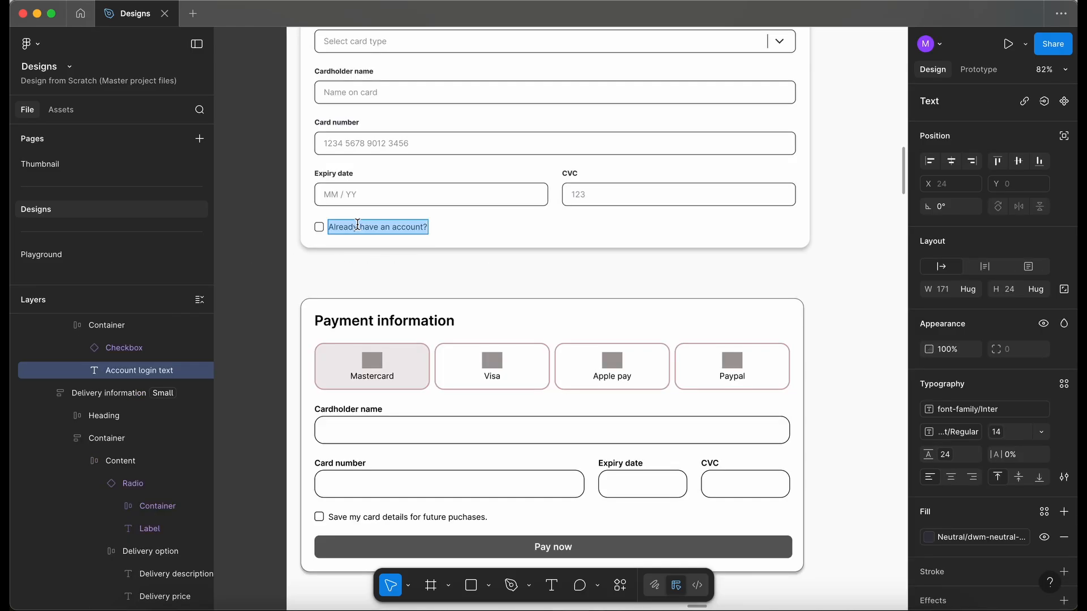
pyautogui.write('Save my')
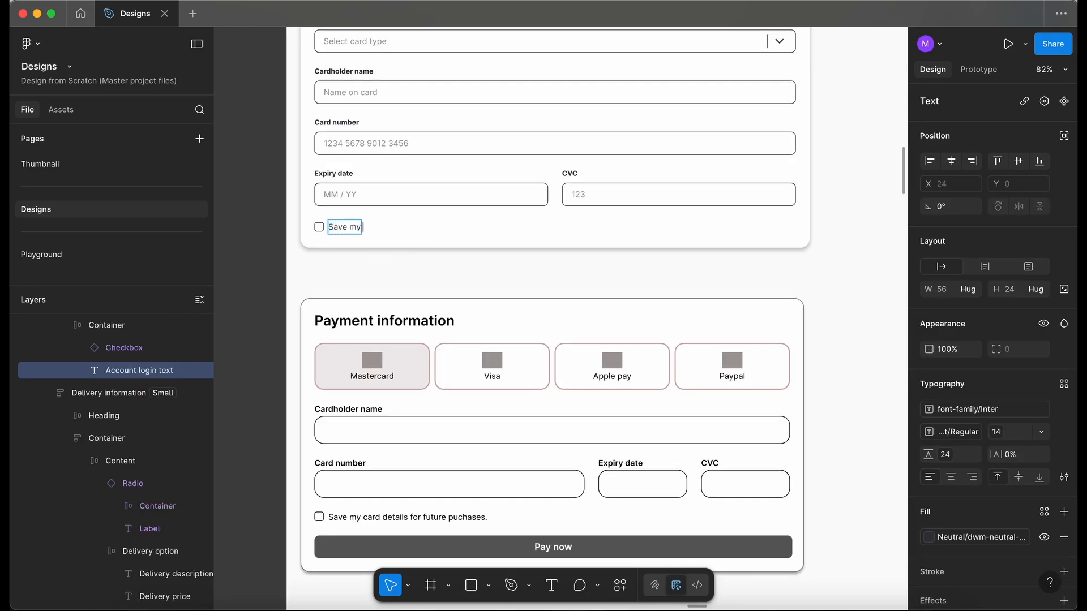
pyautogui.write(' card details for future purchases')
pyautogui.press('Escape')
pyautogui.press('Escape')
# - Delete the wireframe's Payment container placed below the finished Payment information card
pyautogui.scroll(-3, 281, 272)
pyautogui.hscroll(-2, 280, 271)
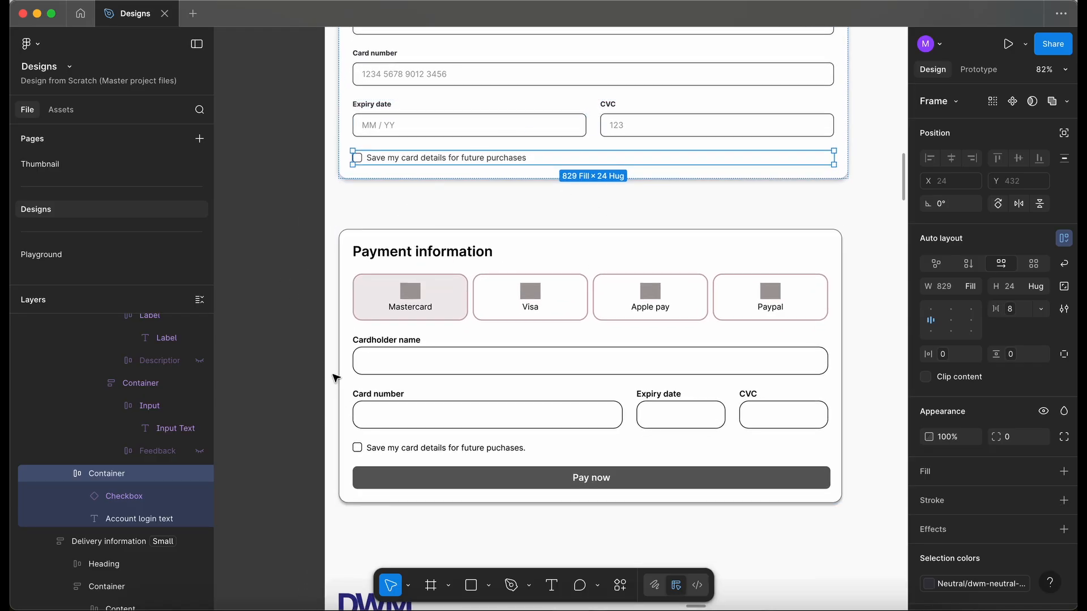
pyautogui.scroll(-2, 334, 378)
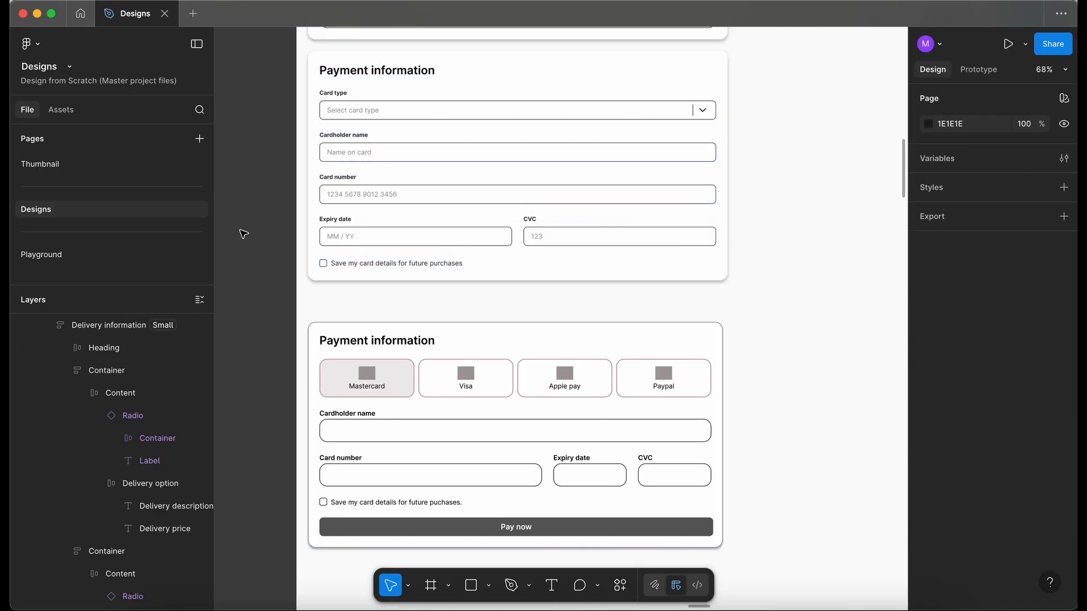
pyautogui.scroll(-1, 243, 234)
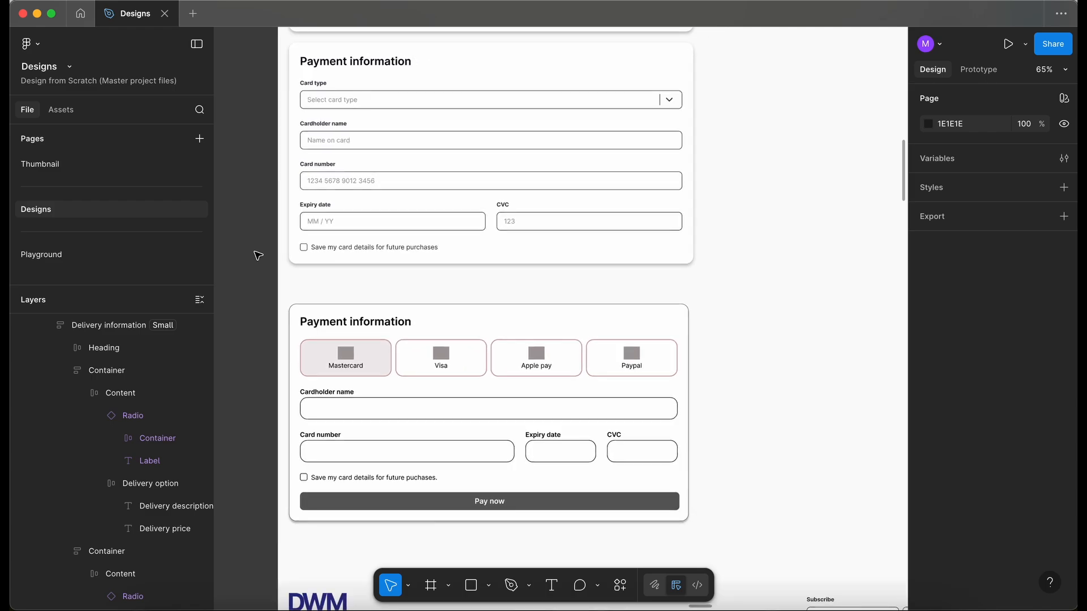
pyautogui.scroll(-3, 479, 469)
pyautogui.click(453, 394)
pyautogui.hscroll(2, 454, 394)
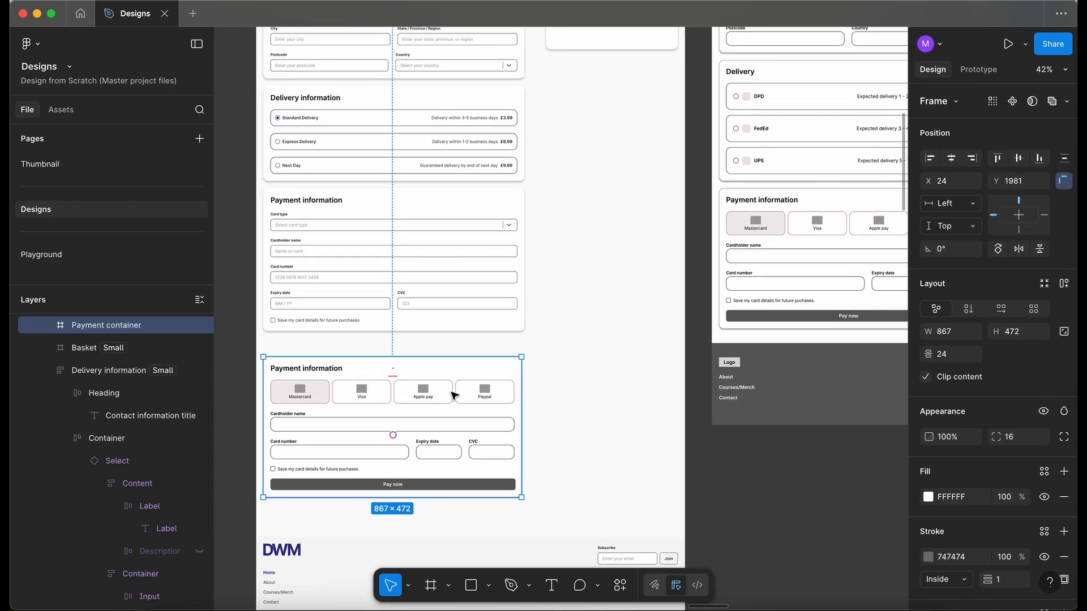
pyautogui.press('Delete')
# - Examine the Checkout wireframe's sections and 2 Items order summary, comparing them with the checkout design
pyautogui.hscroll(8, 453, 395)
pyautogui.scroll(4, 454, 394)
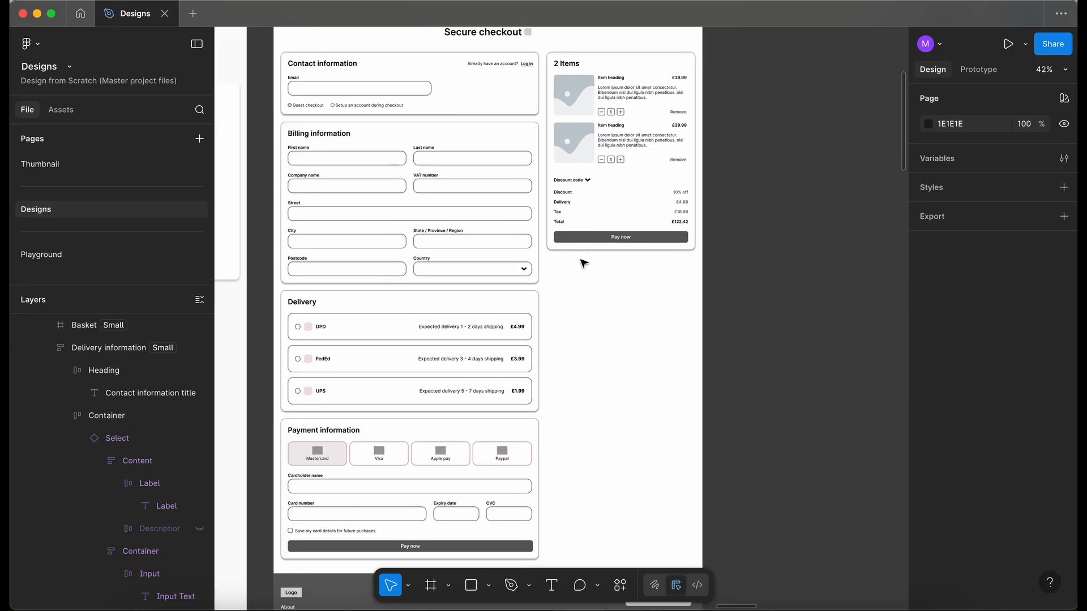
pyautogui.scroll(-1, 583, 264)
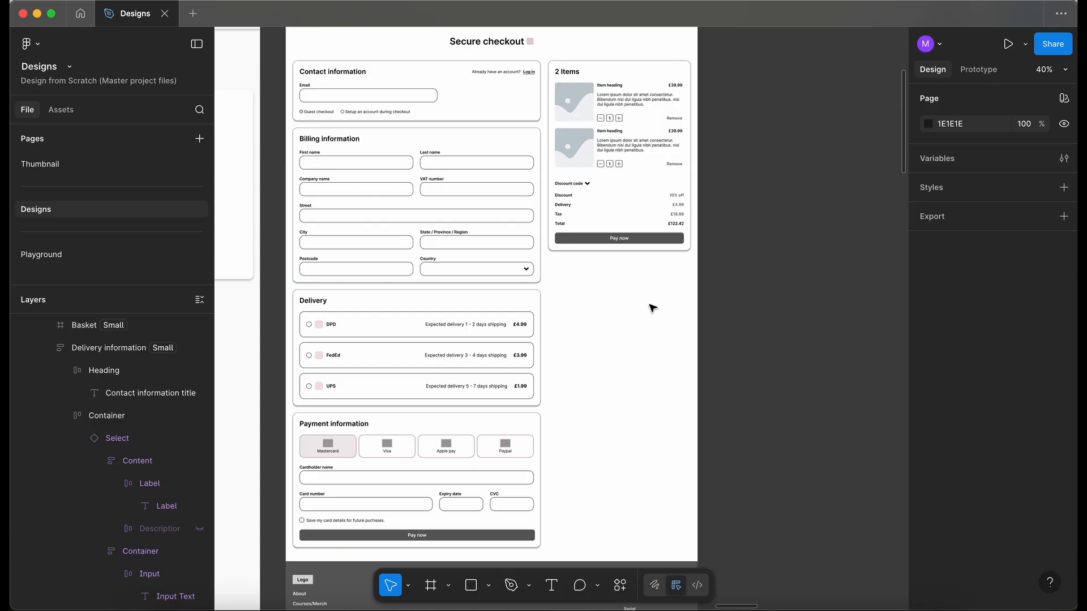
pyautogui.scroll(3, 595, 236)
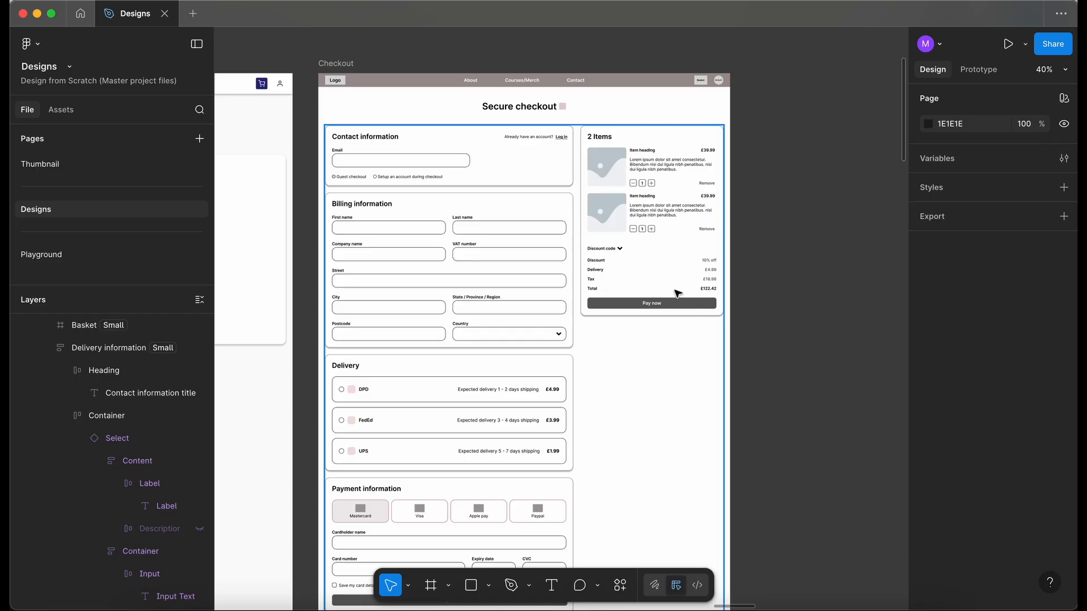
pyautogui.scroll(2, 677, 293)
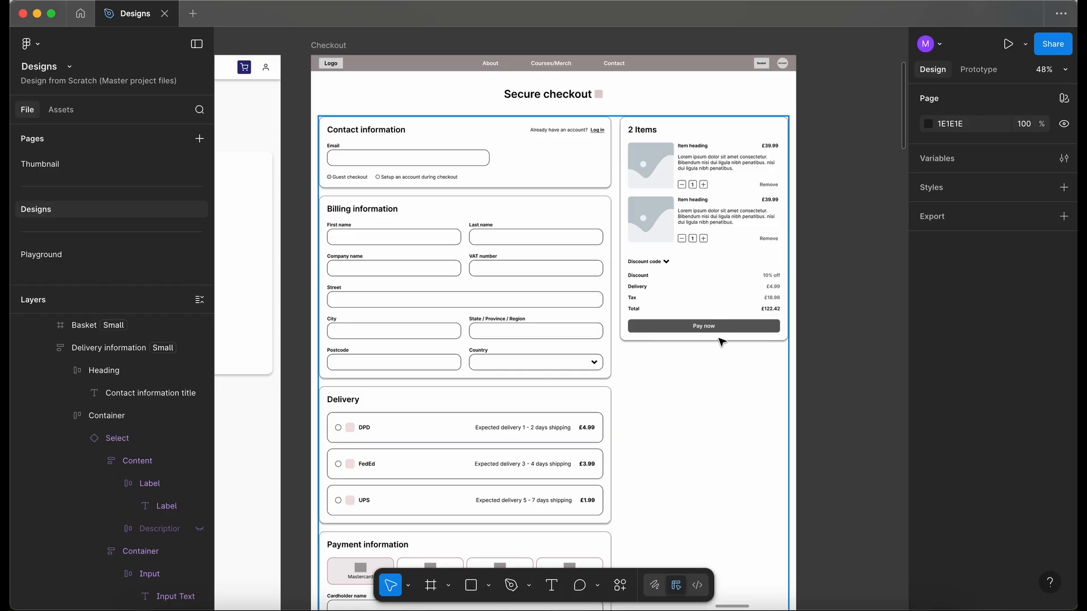
pyautogui.scroll(-3, 721, 342)
pyautogui.scroll(-5, 714, 266)
pyautogui.scroll(5, 588, 323)
pyautogui.scroll(-3, 588, 323)
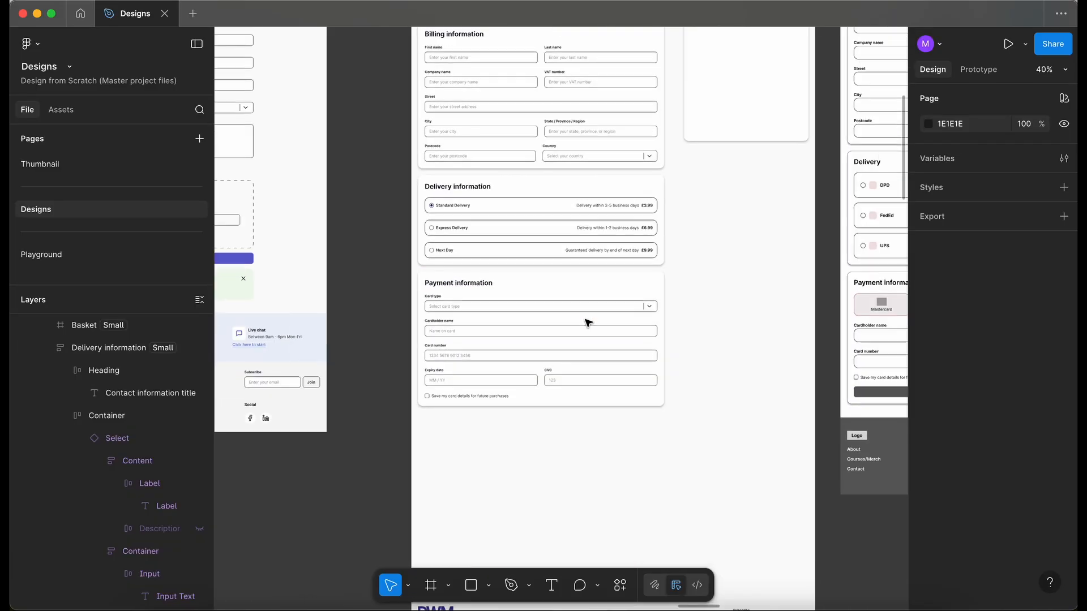
pyautogui.hscroll(5, 588, 320)
pyautogui.scroll(4, 588, 321)
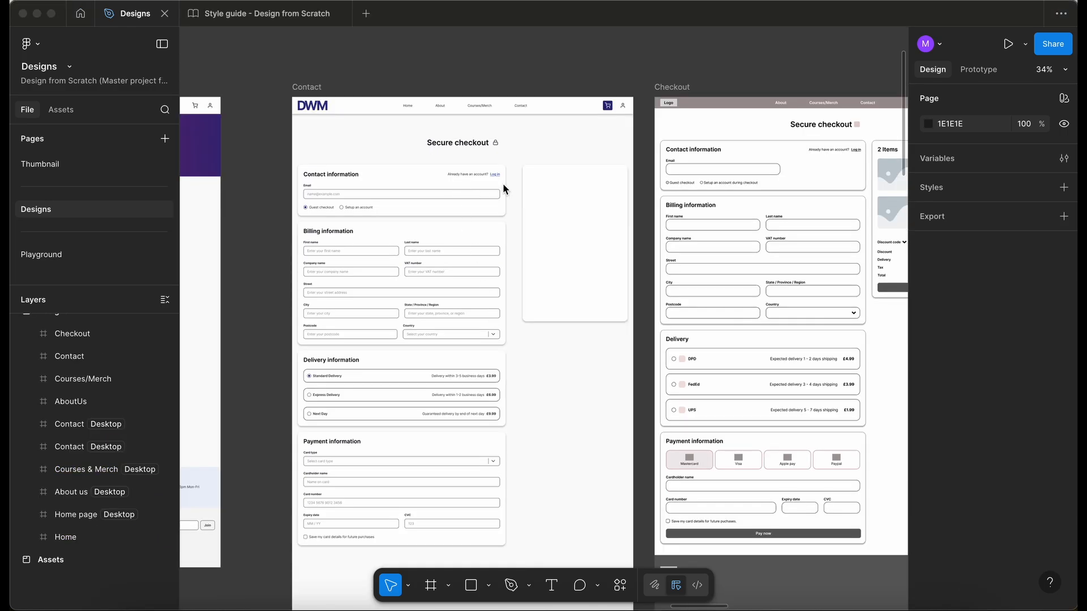
# - Show the 12-column layout guide on the Contact desktop frame that holds the checkout design
pyautogui.click(417, 145)
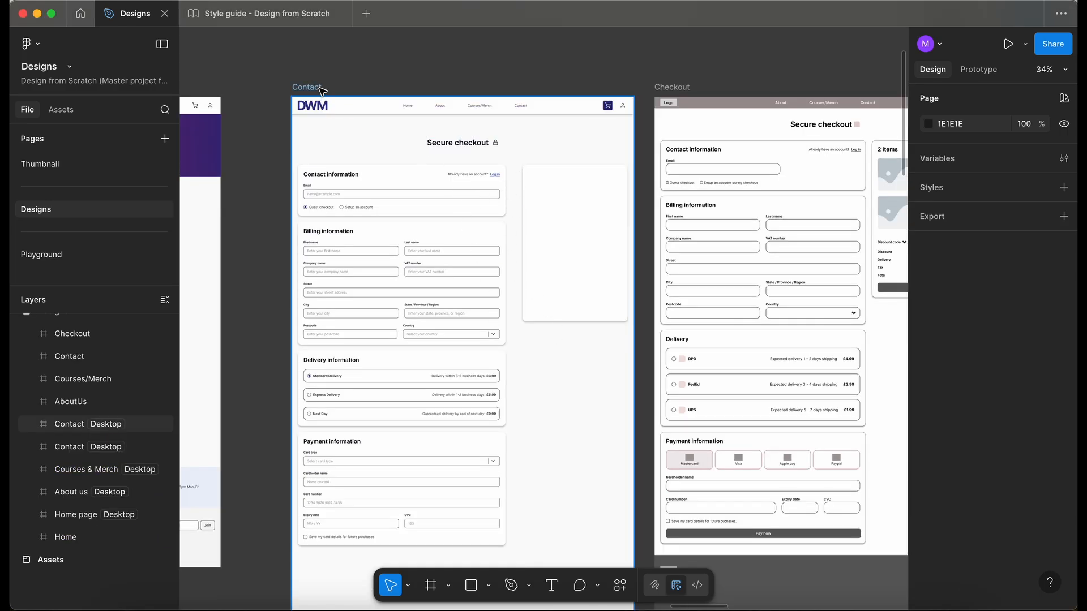
pyautogui.click(417, 144)
pyautogui.scroll(-5, 969, 535)
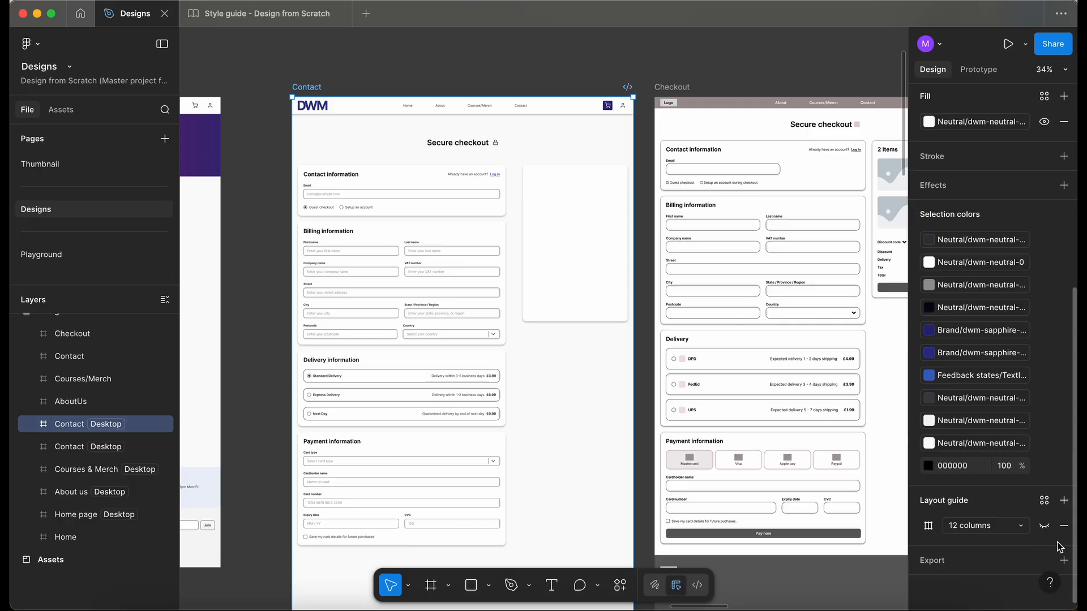
pyautogui.click(1044, 526)
# - Widen the checkout information cards to the edge of the layout column, with the Contact information card 894 wide
pyautogui.click(499, 184)
pyautogui.scroll(5, 491, 182)
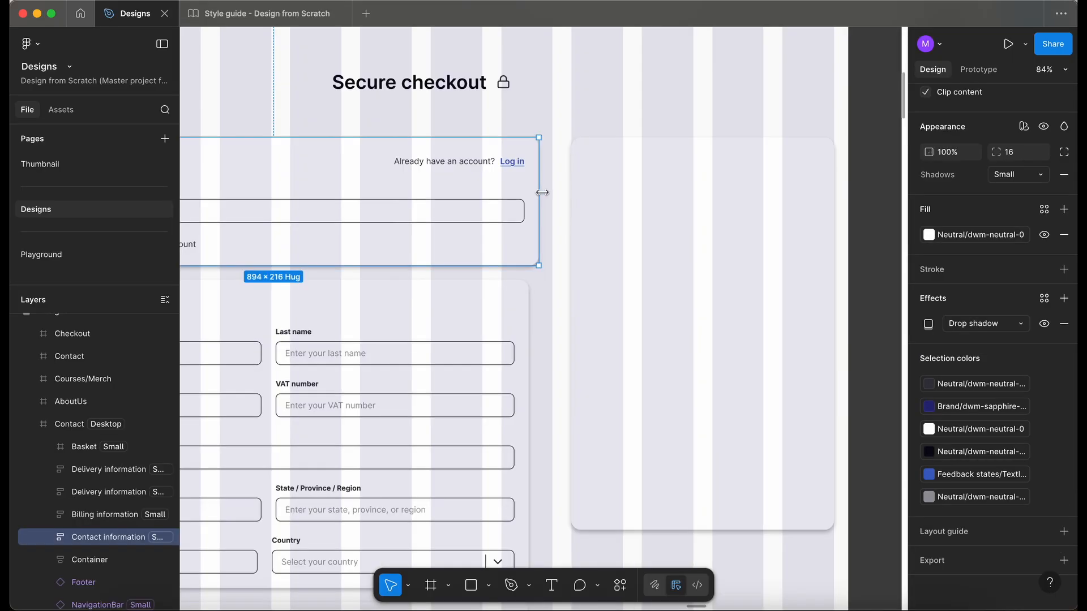
pyautogui.scroll(-5, 552, 195)
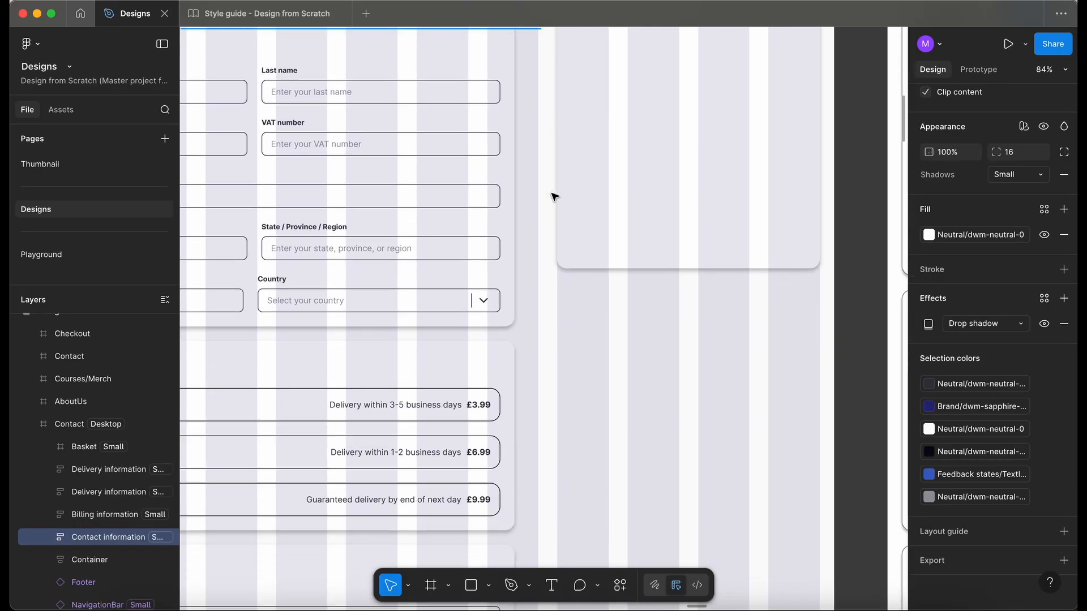
pyautogui.click(512, 171)
pyautogui.moveTo(514, 171); pyautogui.dragTo(539, 168)
pyautogui.scroll(-5, 539, 167)
pyautogui.scroll(5, 544, 366)
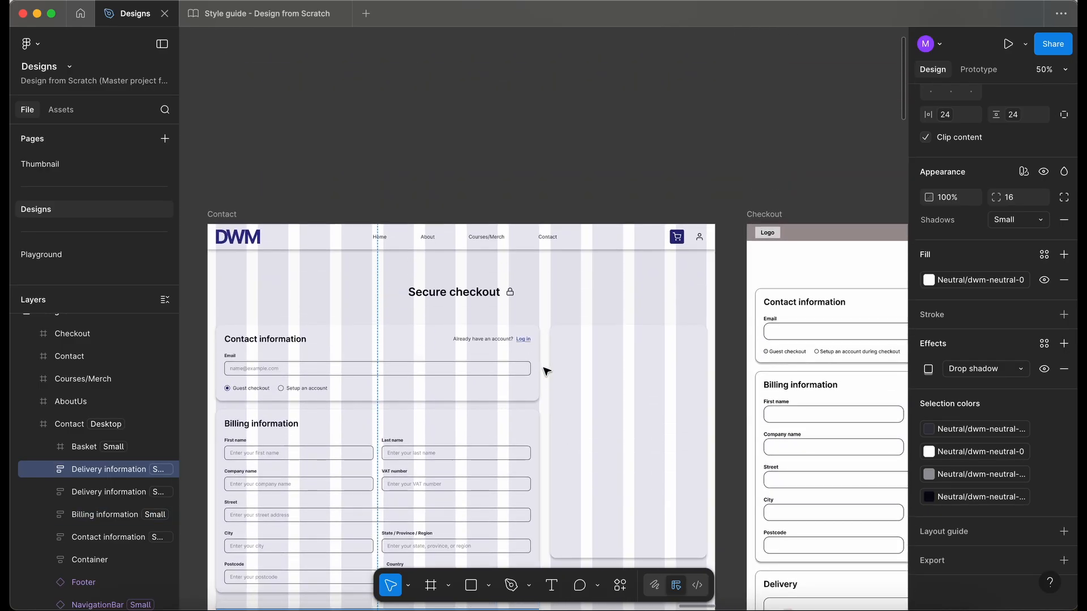
pyautogui.scroll(5, 575, 339)
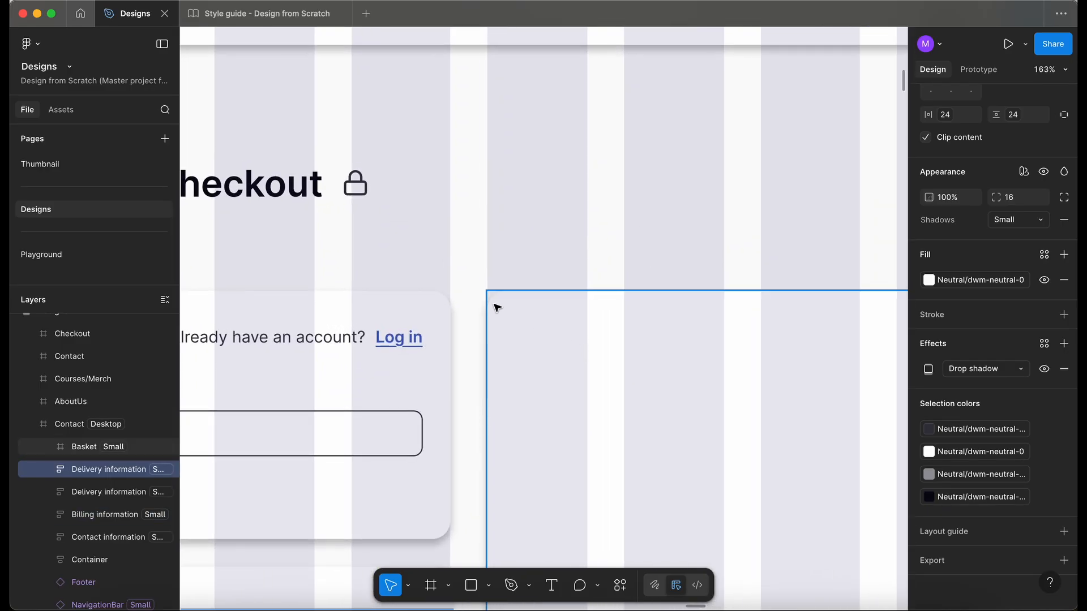
# - Hide the 12-column layout guide on the Contact desktop frame that holds the checkout design
pyautogui.scroll(5, 497, 308)
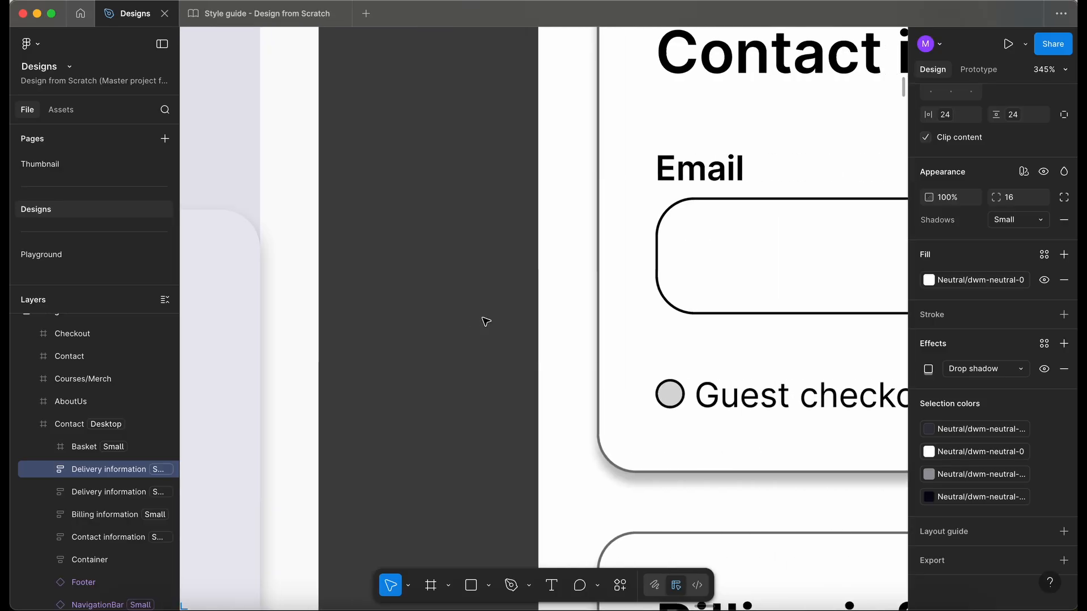
pyautogui.scroll(-10, 486, 322)
pyautogui.scroll(3, 485, 327)
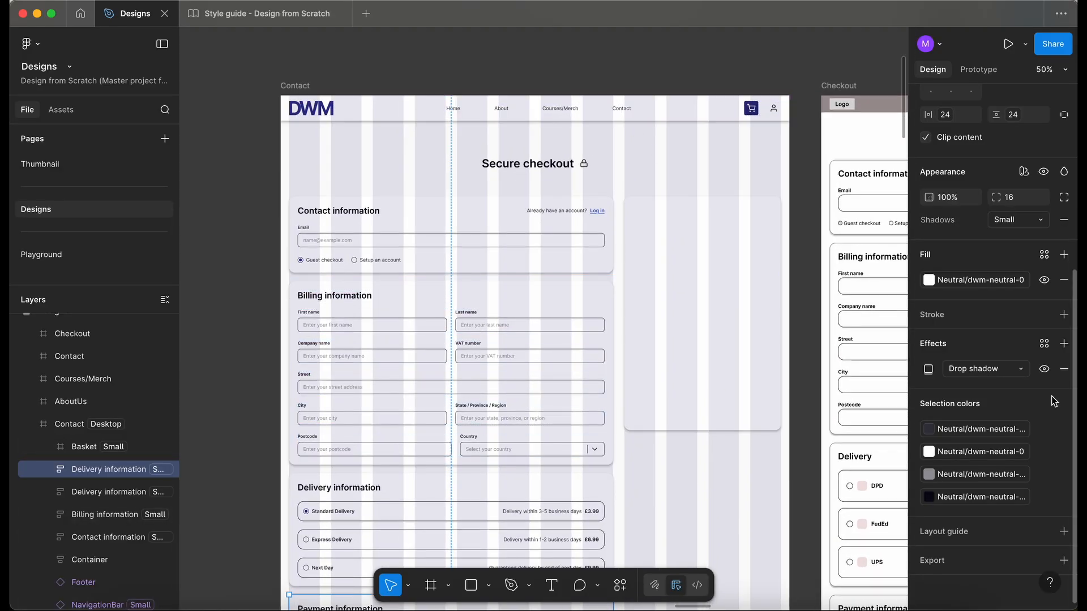
pyautogui.press('Escape')
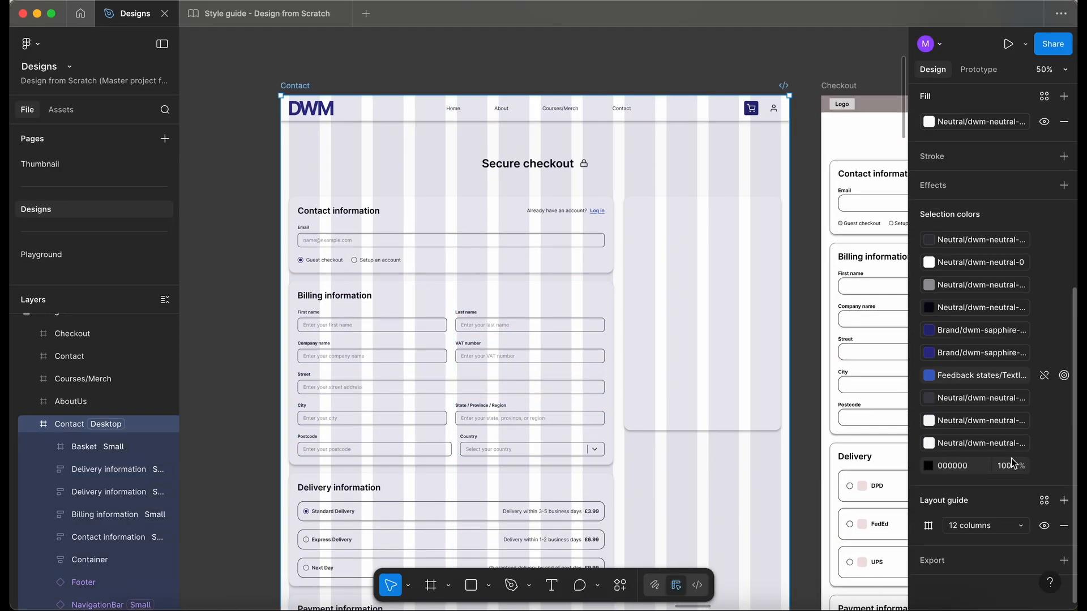
pyautogui.click(1043, 526)
# - Copy the Checkout wireframe's 2 Items order summary into the checkout design, below the empty Basket card
pyautogui.scroll(-2, 638, 263)
pyautogui.hscroll(1, 639, 262)
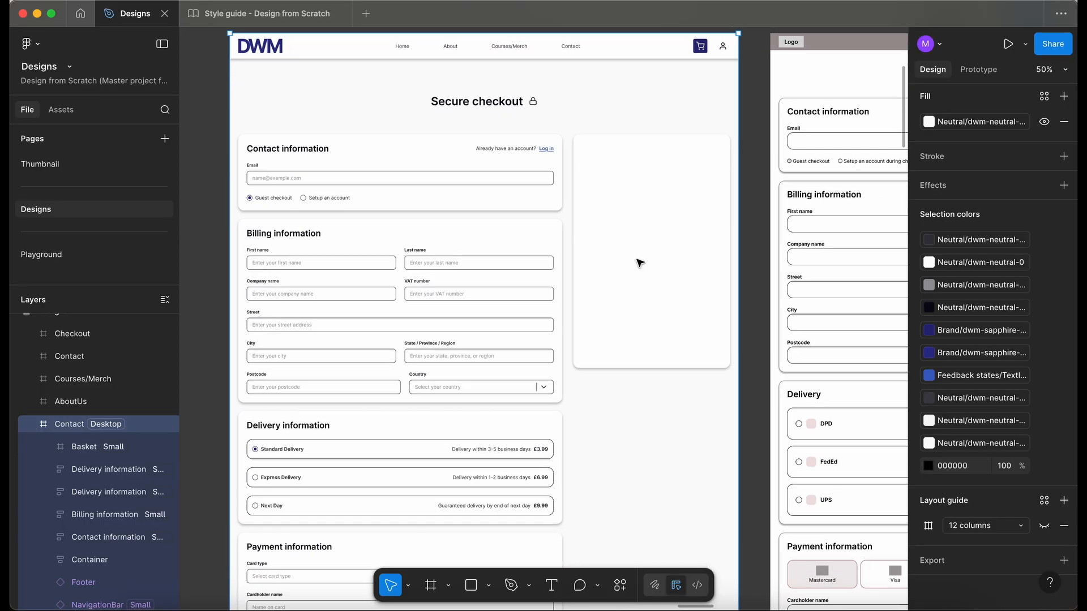
pyautogui.click(755, 284)
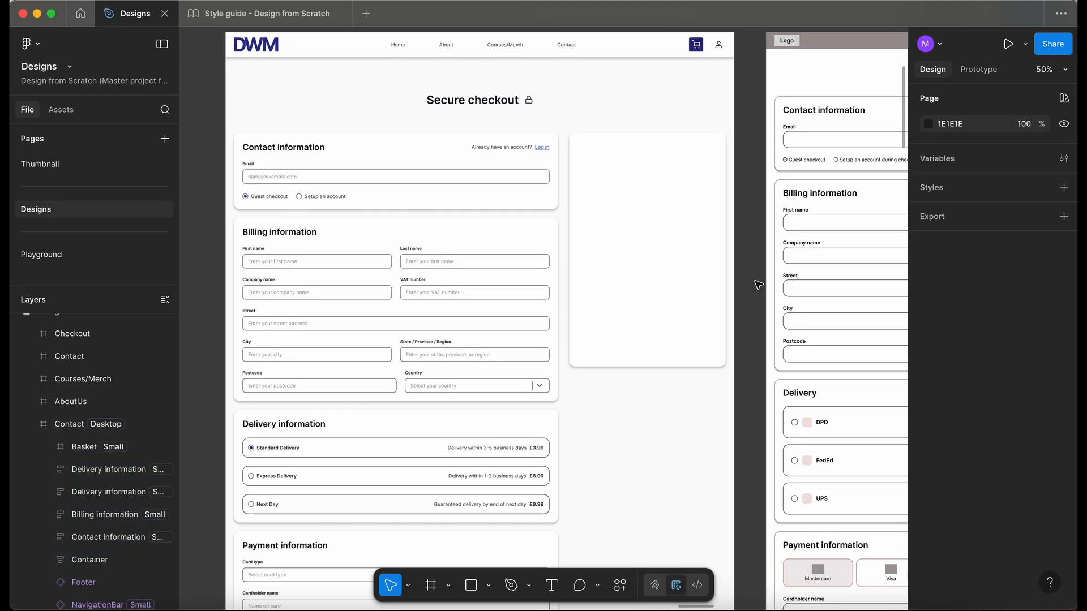
pyautogui.click(632, 168)
pyautogui.hscroll(6, 633, 167)
pyautogui.scroll(1, 633, 168)
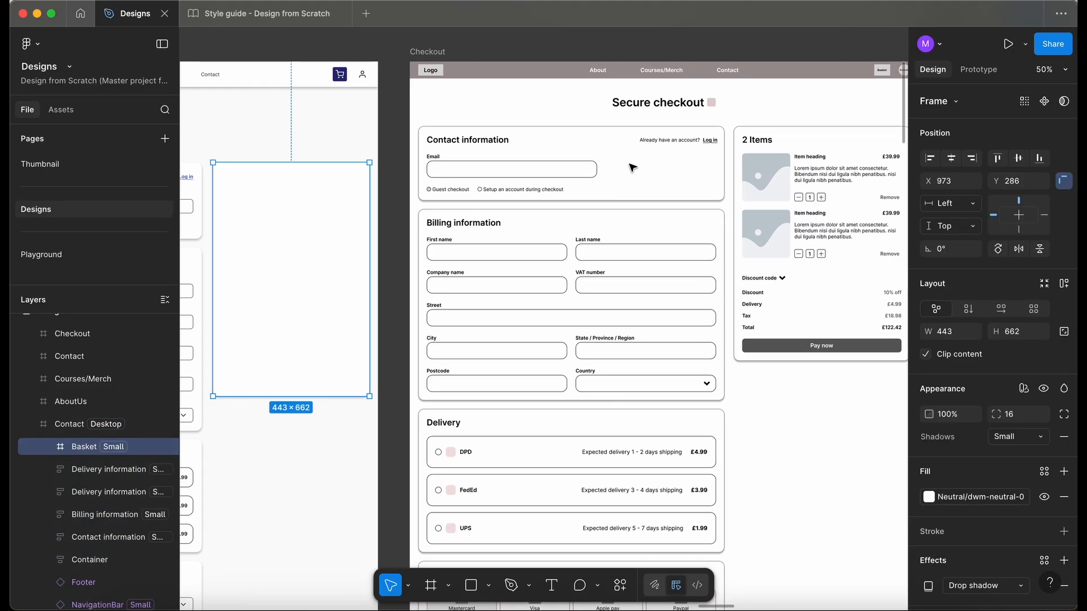
pyautogui.click(761, 170)
pyautogui.click(761, 170)
pyautogui.scroll(-3, 756, 140)
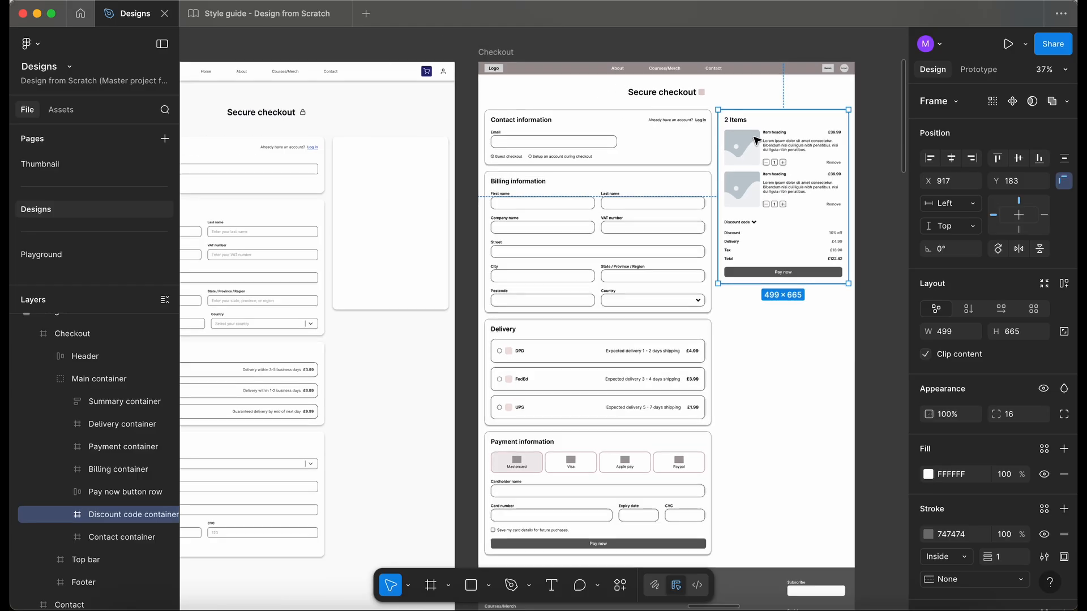
pyautogui.moveTo(779, 126); pyautogui.dragTo(393, 306)
pyautogui.scroll(5, 389, 343)
pyautogui.hscroll(-3, 395, 305)
pyautogui.scroll(-3, 448, 283)
pyautogui.scroll(2, 486, 275)
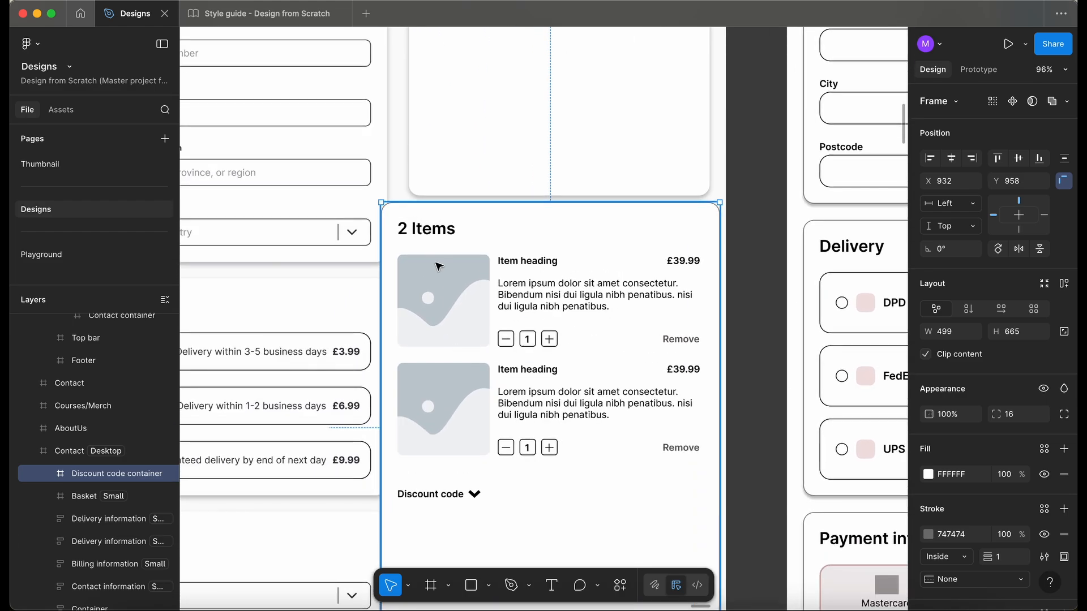
# - Move the copied 2 Items summary down to X 917, Y 1069, in line with the Basket card's outer edge
pyautogui.scroll(-5, 518, 317)
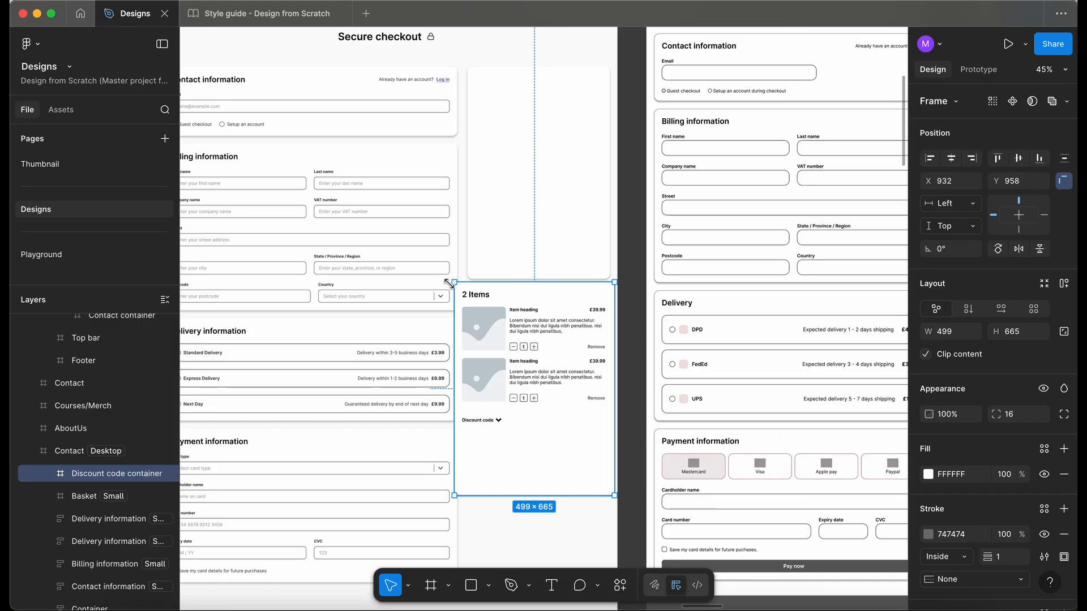
pyautogui.hscroll(-3, 559, 158)
pyautogui.scroll(2, 559, 158)
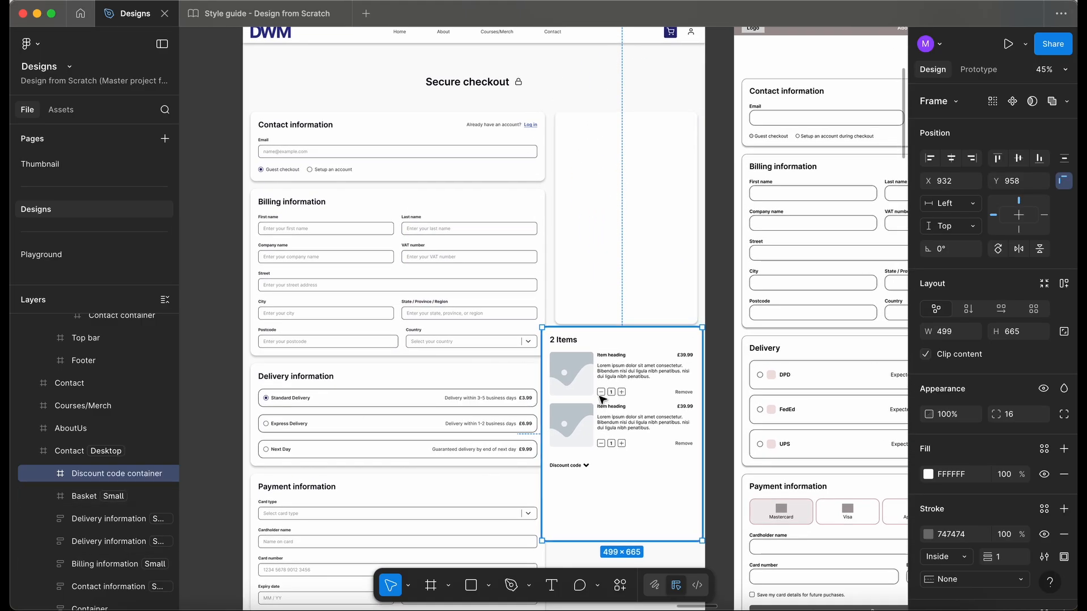
pyautogui.moveTo(603, 340); pyautogui.dragTo(594, 372)
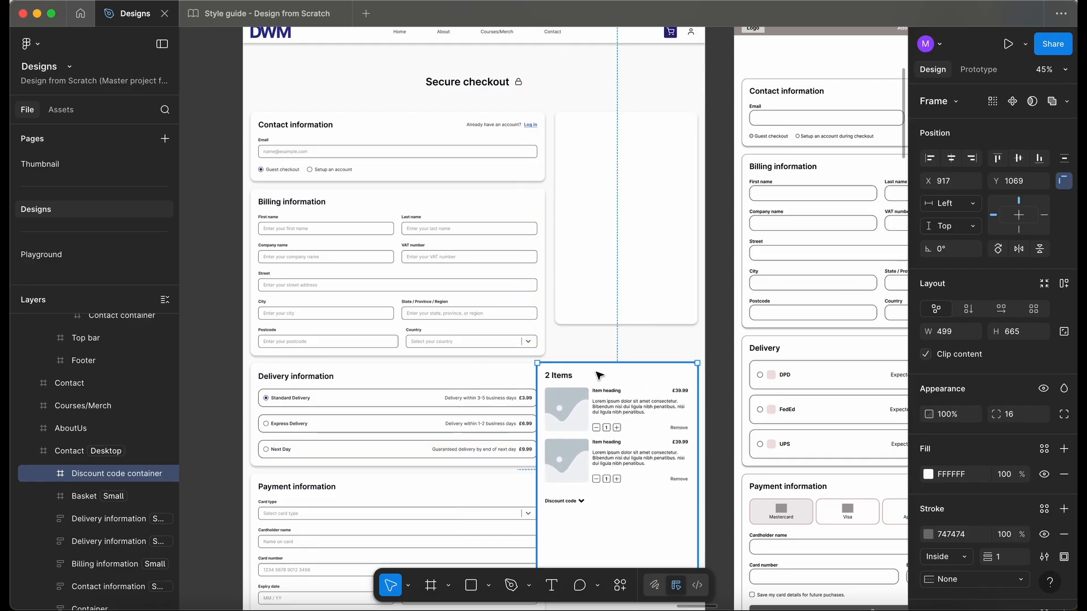
# - Replace the empty Basket card with a duplicate of the Billing information card, narrowed to about 455 wide
pyautogui.click(611, 188)
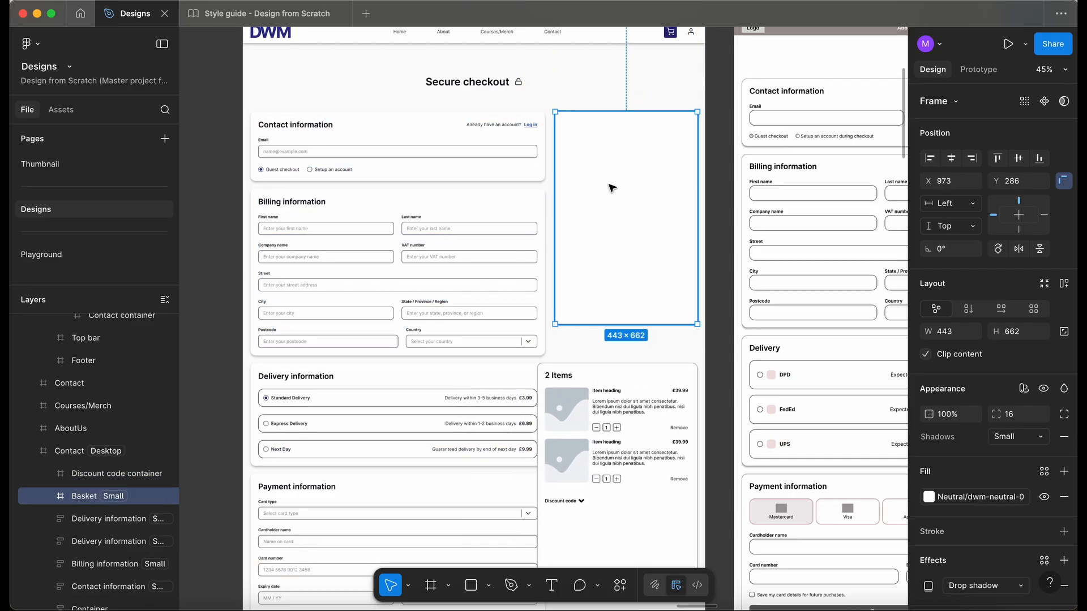
pyautogui.press('Delete')
pyautogui.click(479, 194)
pyautogui.moveTo(464, 211); pyautogui.dragTo(603, 134)
pyautogui.moveTo(410, 157); pyautogui.dragTo(552, 154)
# - Show the layout guide on the Contact frame and fit the duplicated Billing information card to its columns, 443 wide at X 973
pyautogui.scroll(3, 266, 83)
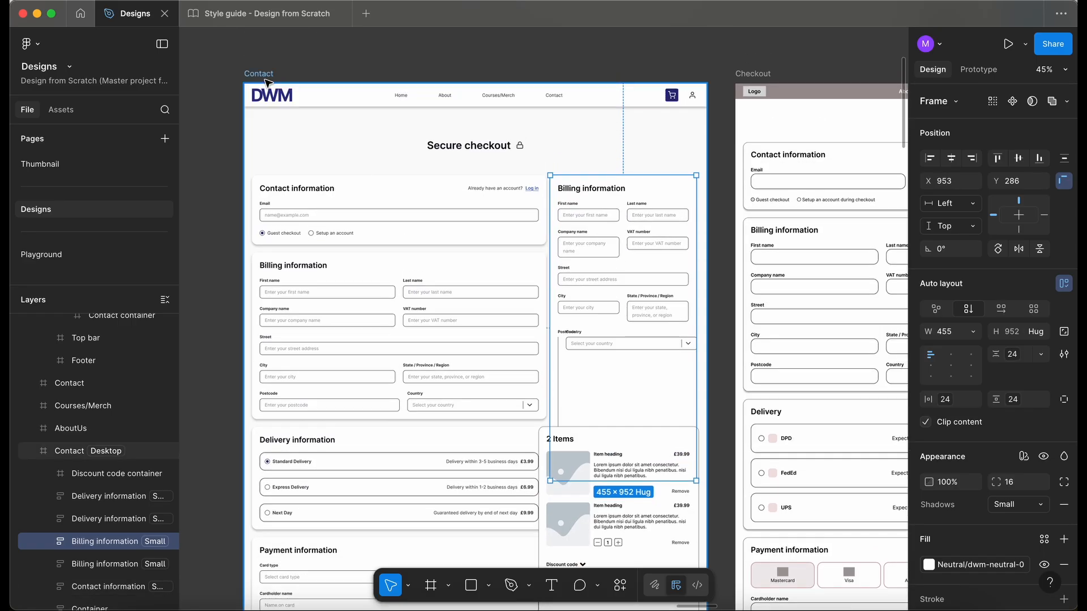
pyautogui.click(266, 83)
pyautogui.scroll(-5, 996, 396)
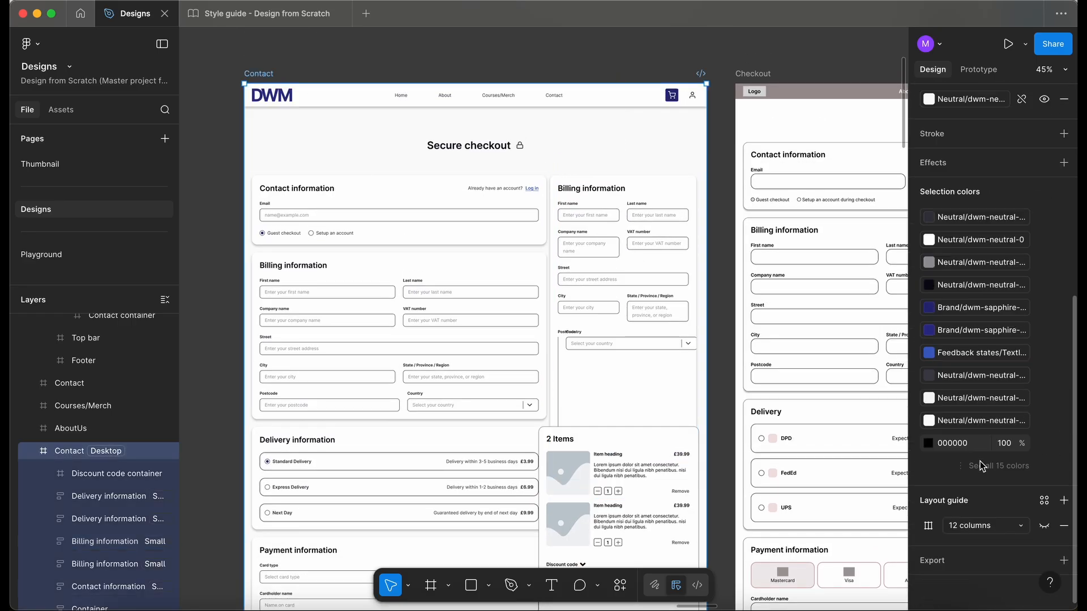
pyautogui.click(1045, 527)
pyautogui.scroll(5, 631, 203)
pyautogui.click(569, 199)
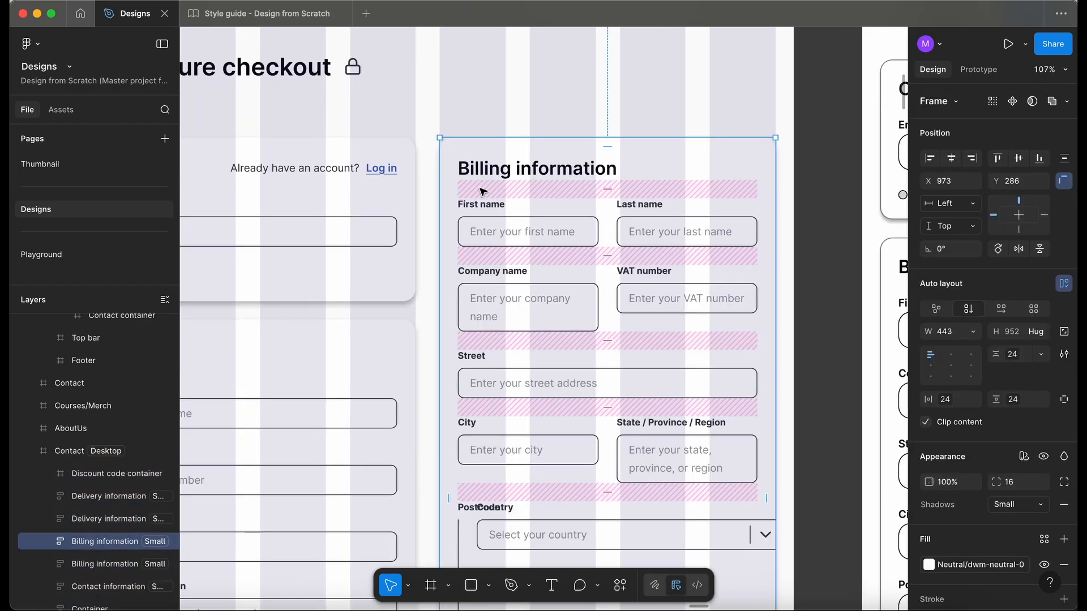
# - Turn off the Contact frame's 12-column layout guide again after fitting the duplicated card
pyautogui.scroll(-5, 706, 381)
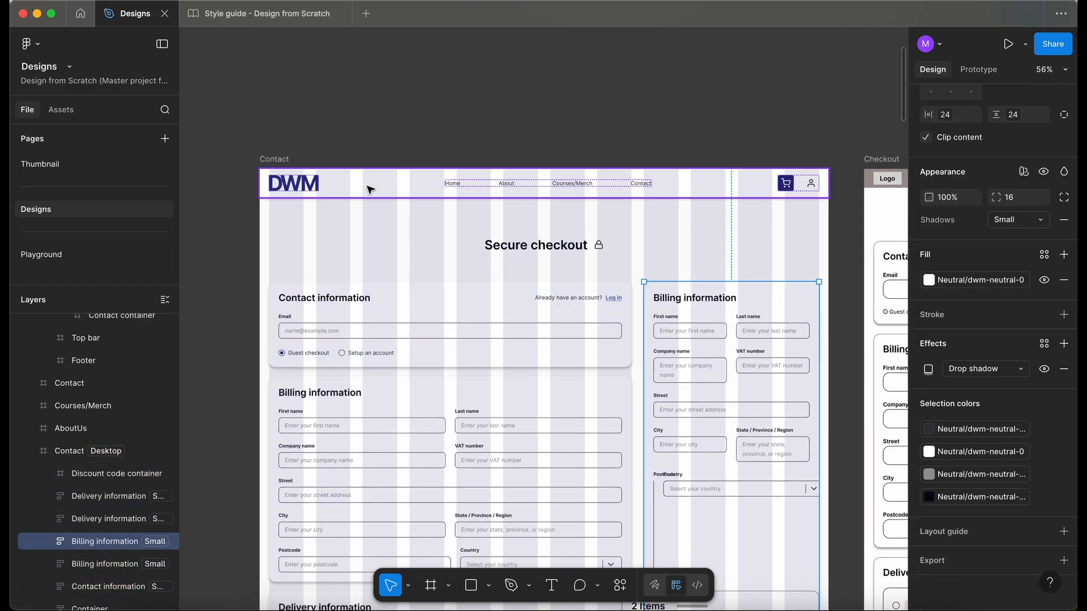
pyautogui.press('Escape')
pyautogui.scroll(-5, 997, 396)
pyautogui.click(1064, 524)
pyautogui.scroll(-2, 566, 339)
pyautogui.hscroll(2, 566, 340)
# - Delete all the form field rows from the duplicated Billing information card, leaving only its heading
pyautogui.doubleClick(617, 266)
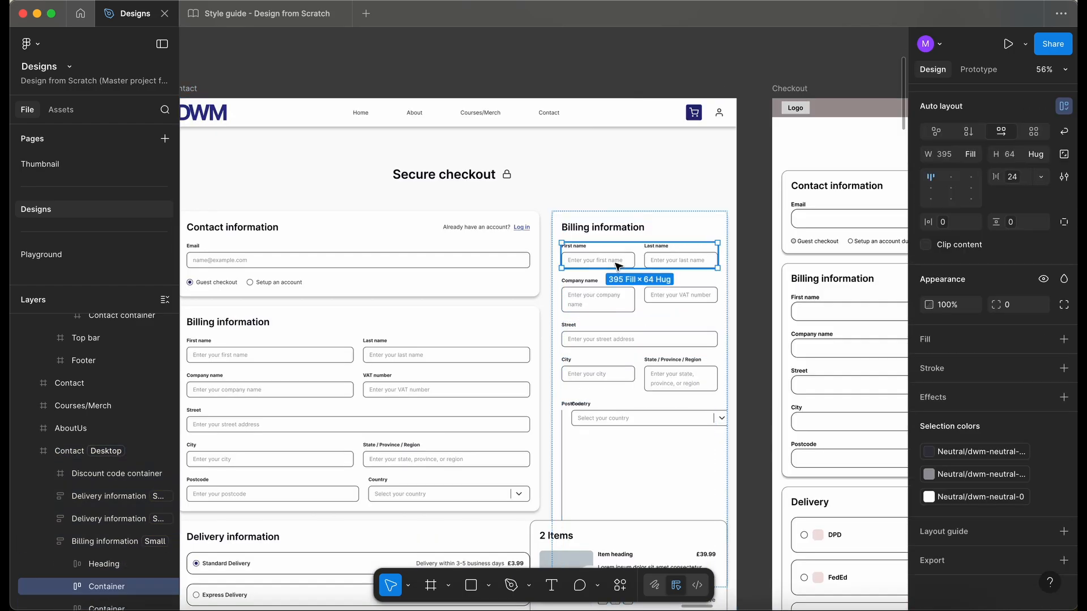
pyautogui.keyDown('shift'); pyautogui.click(608, 342); pyautogui.keyUp('shift')
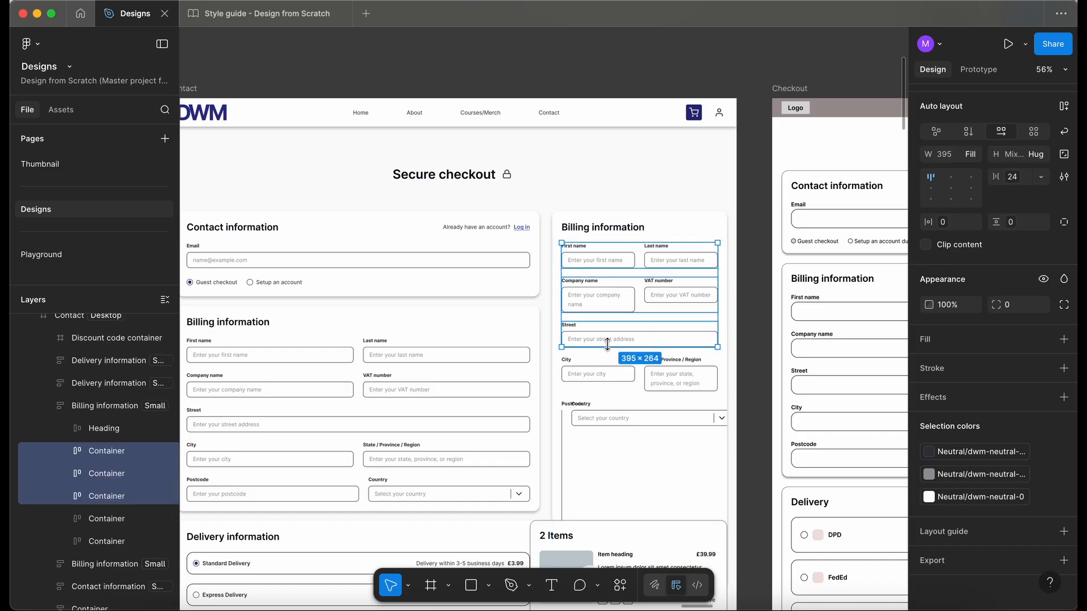
pyautogui.keyDown('shift'); pyautogui.click(607, 378); pyautogui.keyUp('shift')
pyautogui.press('Delete')
pyautogui.click(597, 321)
pyautogui.click(597, 320)
pyautogui.press('Delete')
# - Change the duplicated card's heading text to "2 Items"
pyautogui.scroll(-5, 623, 351)
pyautogui.click(638, 235)
pyautogui.scroll(5, 634, 227)
pyautogui.doubleClick(619, 270)
pyautogui.write('2 Items')
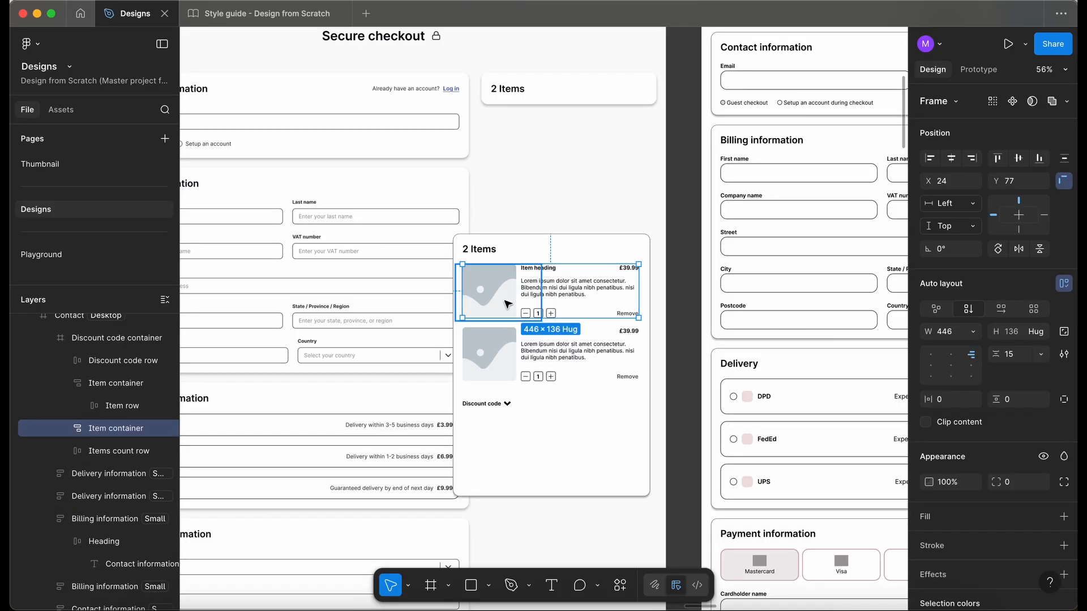
# - Copy the first item container into the new 2 Items card and delete the leftover copy of the wireframe summary
pyautogui.moveTo(508, 305); pyautogui.dragTo(556, 104)
pyautogui.scroll(-3, 501, 255)
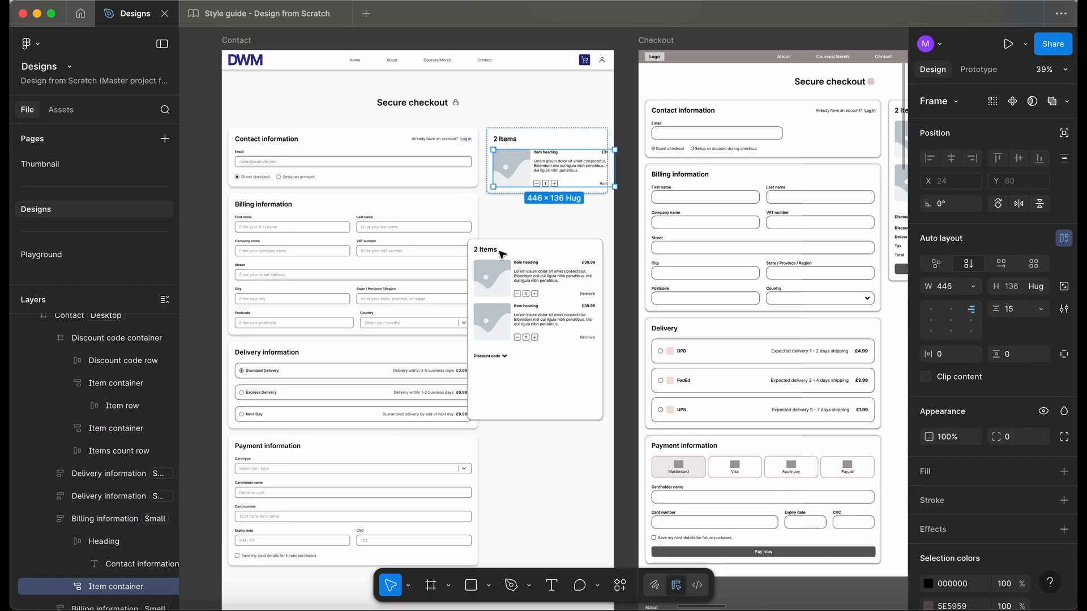
pyautogui.moveTo(533, 260); pyautogui.dragTo(833, 274)
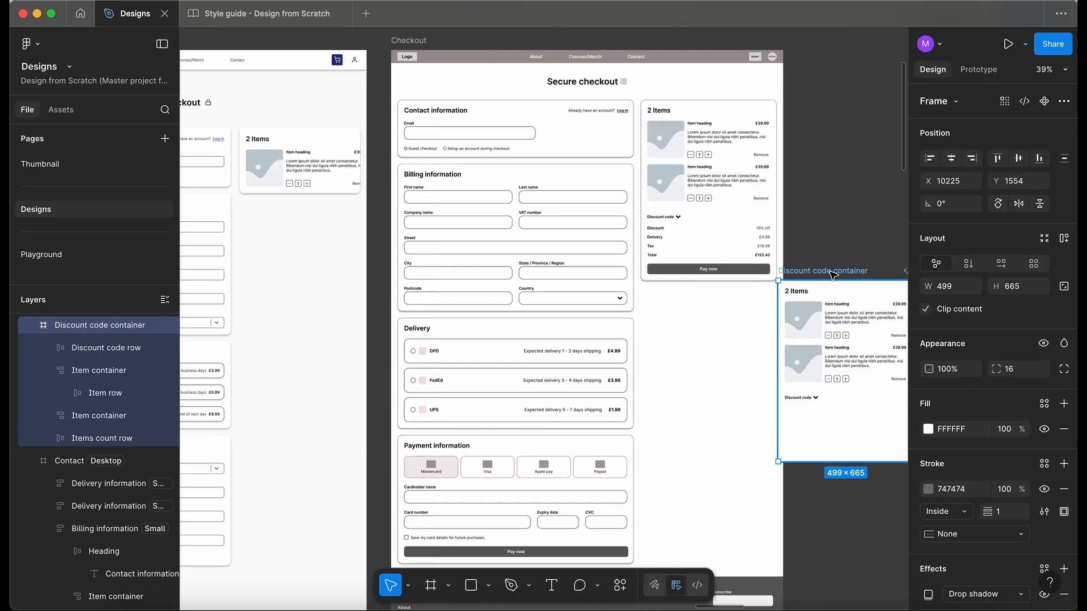
pyautogui.press('Delete')
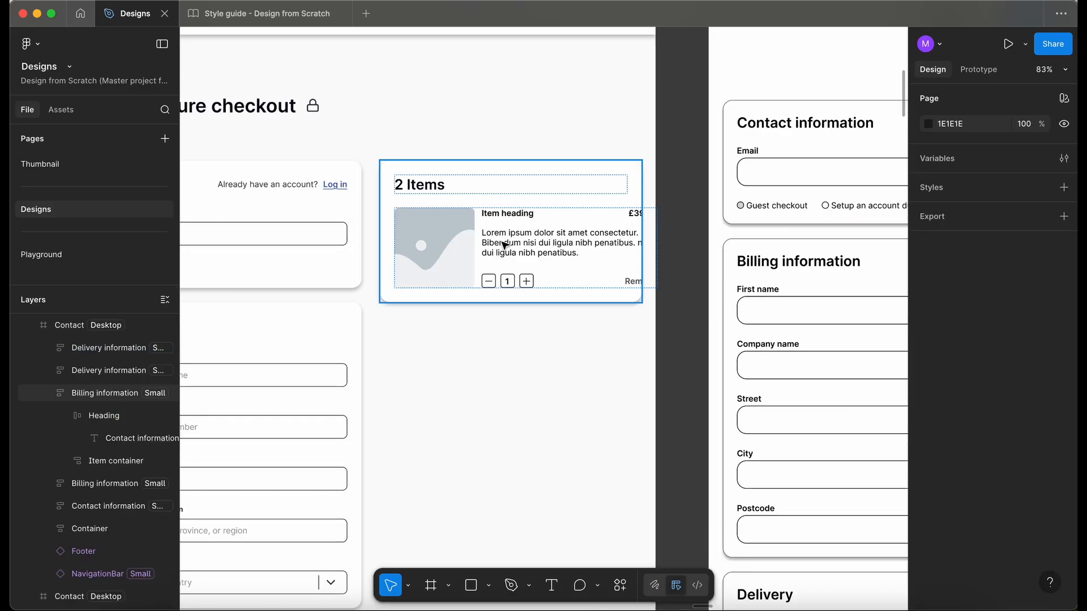
# - Narrow the item container so that it fits inside the 2 Items card
pyautogui.doubleClick(503, 244)
pyautogui.moveTo(652, 240); pyautogui.dragTo(630, 240)
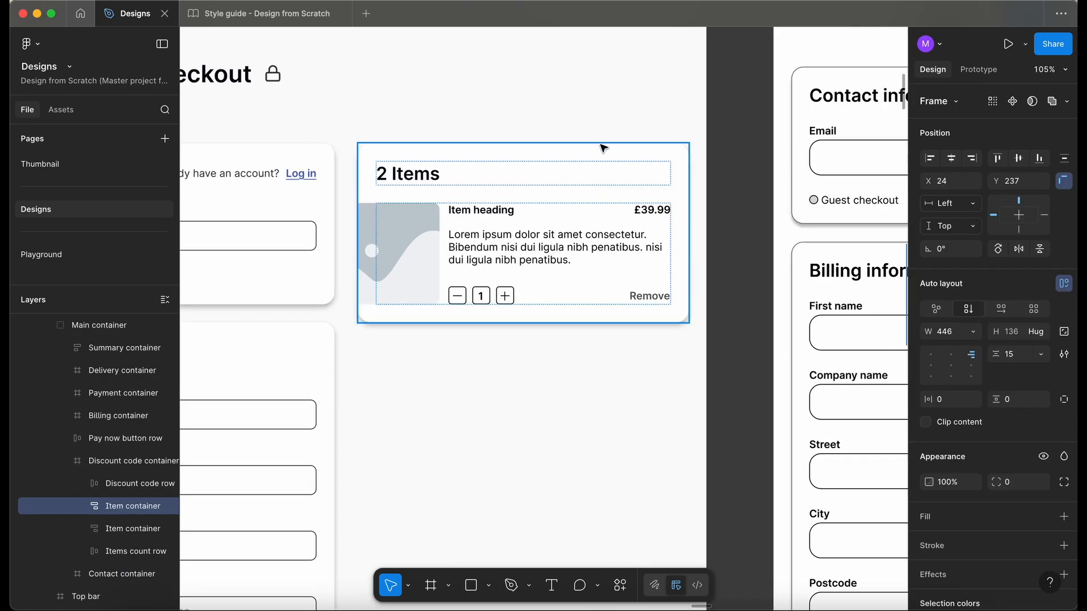
pyautogui.scroll(5, 530, 249)
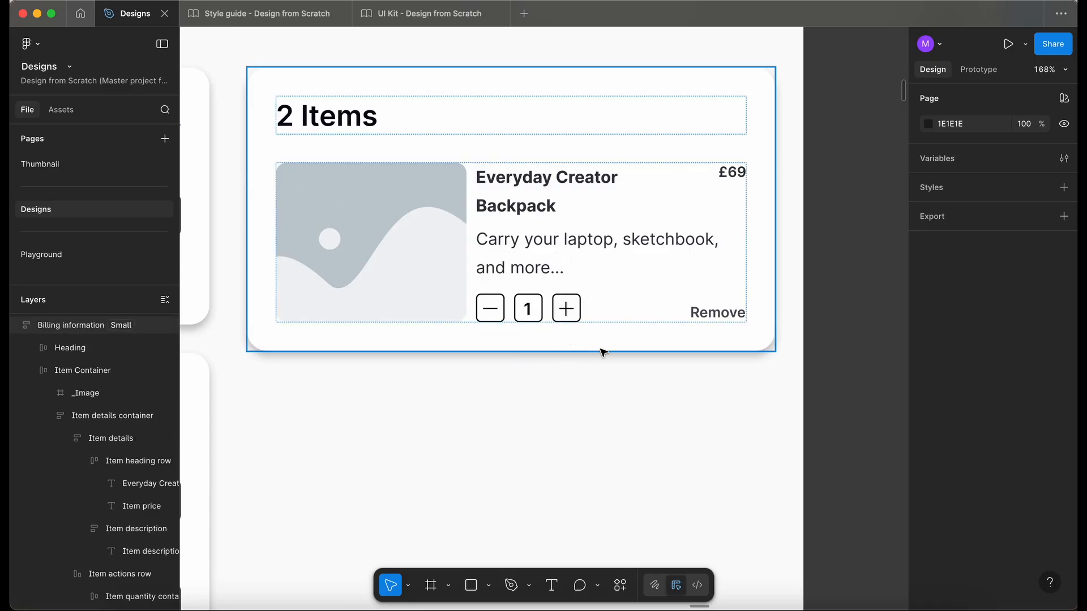
# - Switch to the UI Kit file and open its Buttons page
pyautogui.scroll(-3, 529, 334)
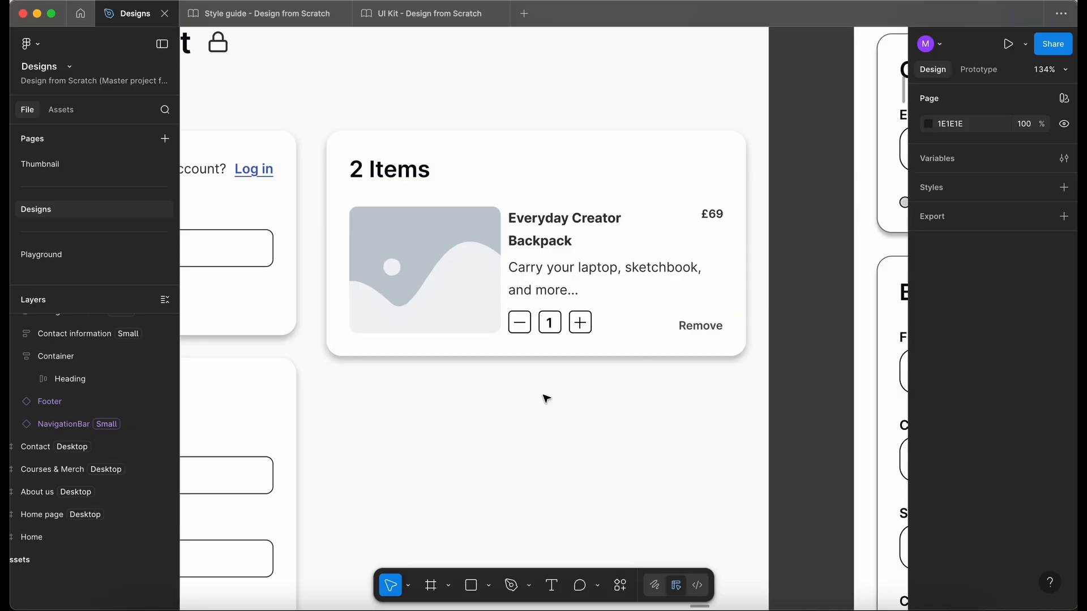
pyautogui.scroll(-2, 518, 324)
pyautogui.scroll(-2, 521, 328)
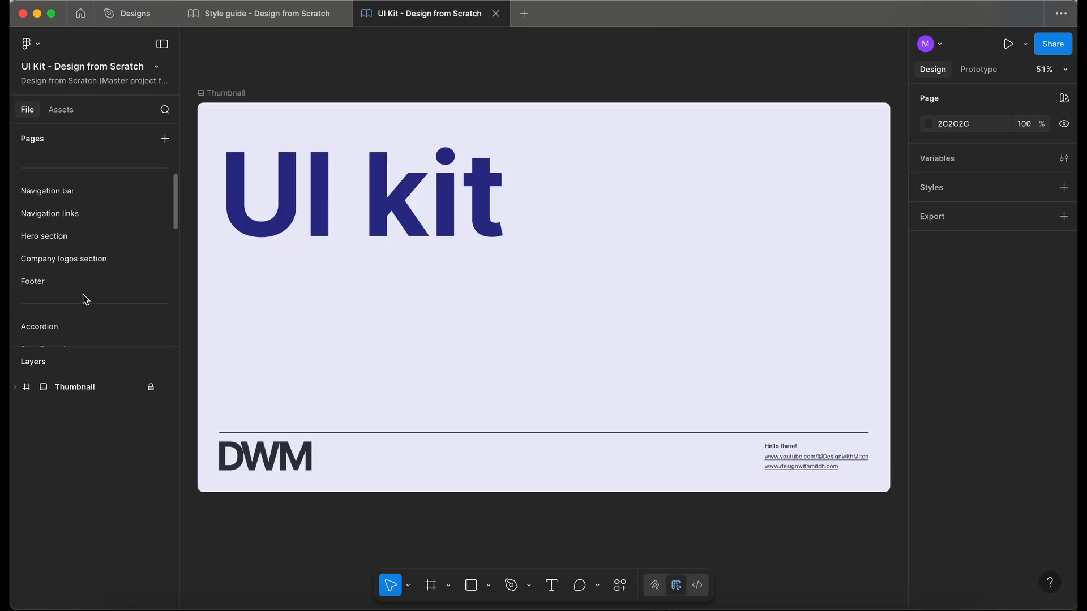
pyautogui.scroll(-2, 83, 294)
pyautogui.click(73, 297)
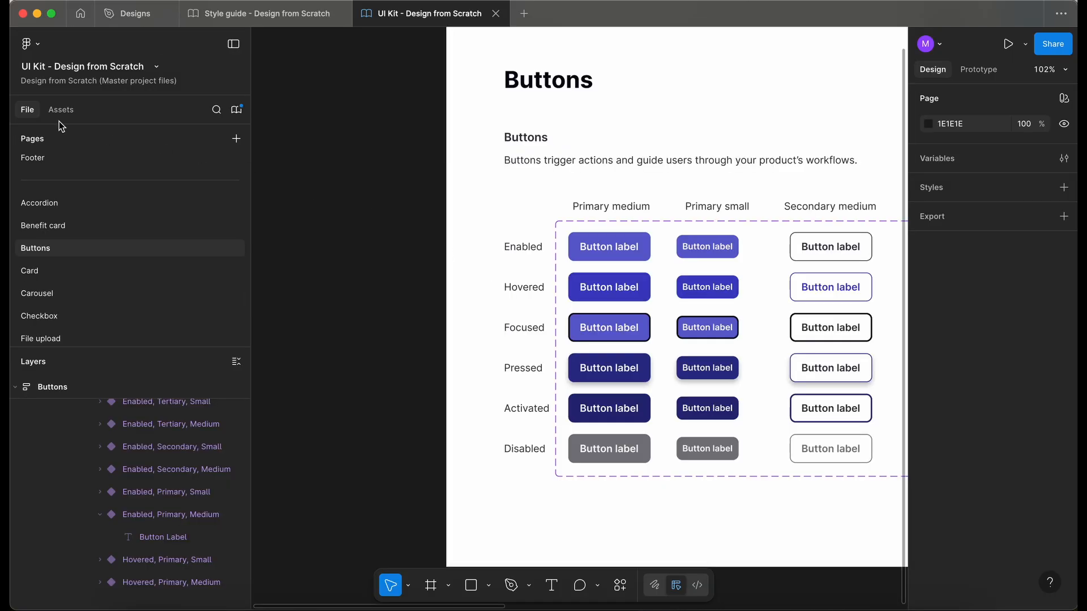
# - Search the assets for "icon" and place an IconSlot instance beside the Buttons frame
pyautogui.click(56, 111)
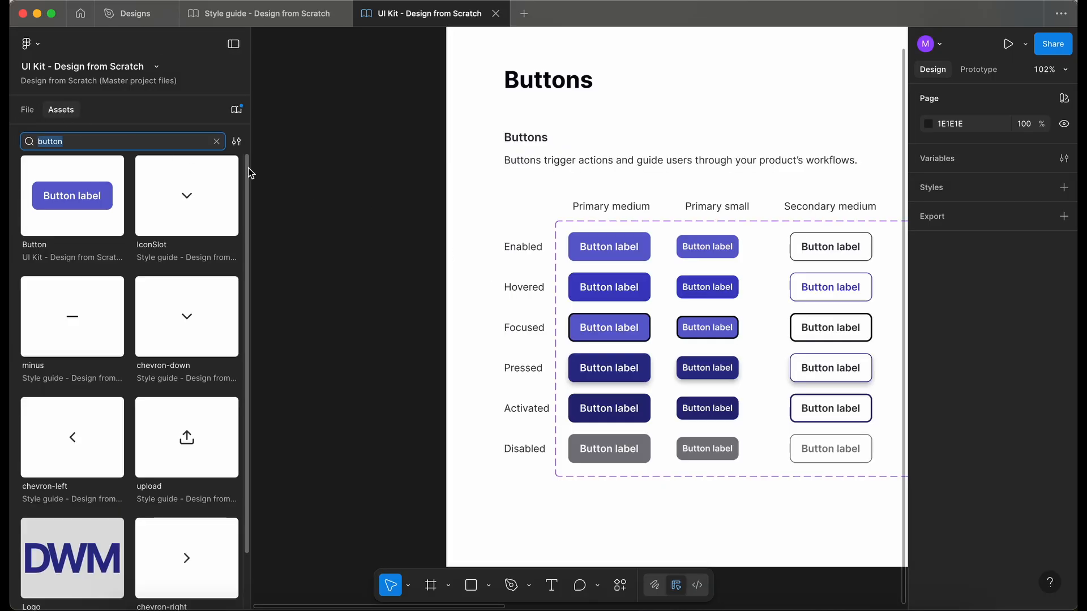
pyautogui.write('icon')
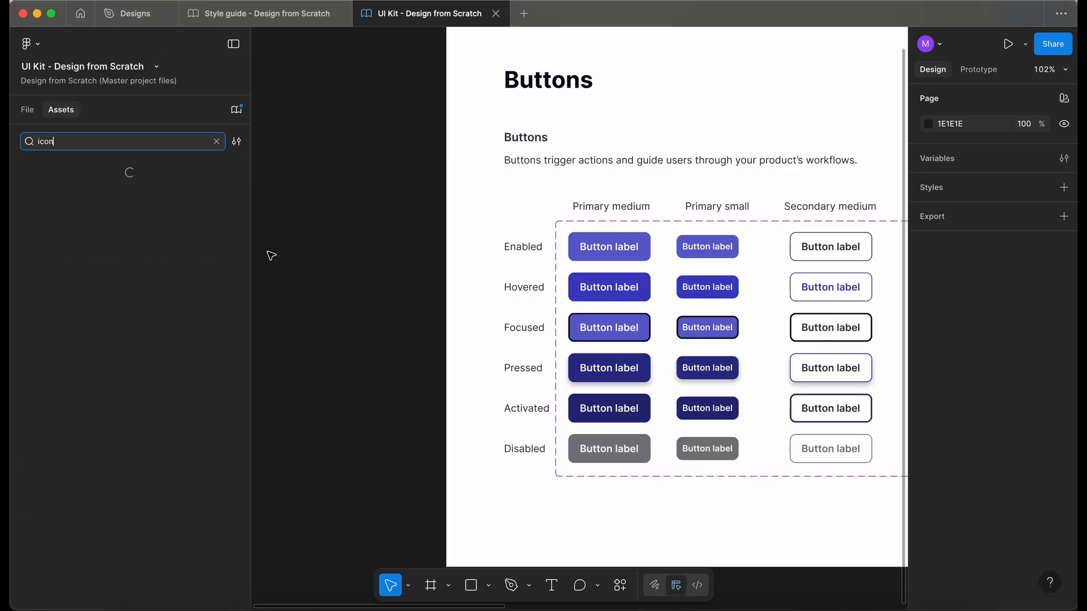
pyautogui.moveTo(72, 196); pyautogui.dragTo(376, 202)
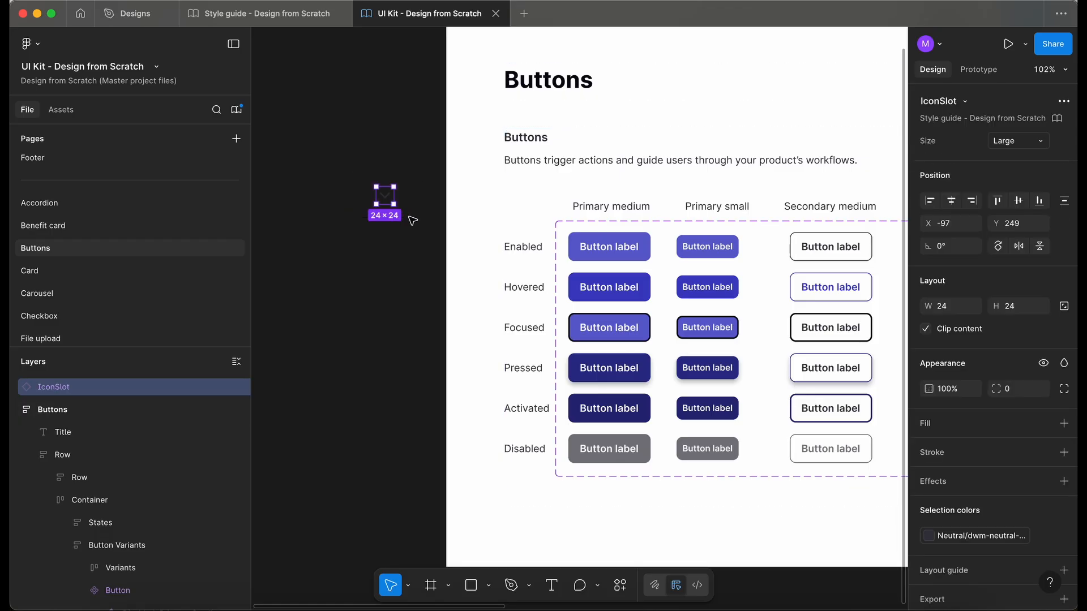
# - Select all matching variants of the Button component for multi-editing and paste the IconSlot after each label
pyautogui.hscroll(1, 412, 221)
pyautogui.scroll(-1, 413, 221)
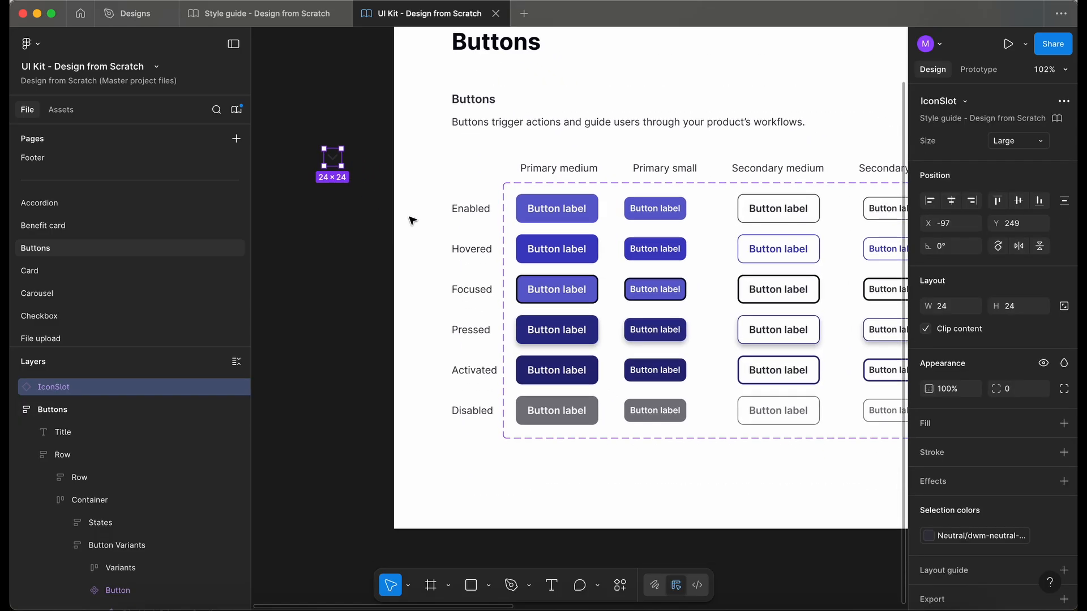
pyautogui.doubleClick(580, 209)
pyautogui.doubleClick(579, 208)
pyautogui.doubleClick(579, 208)
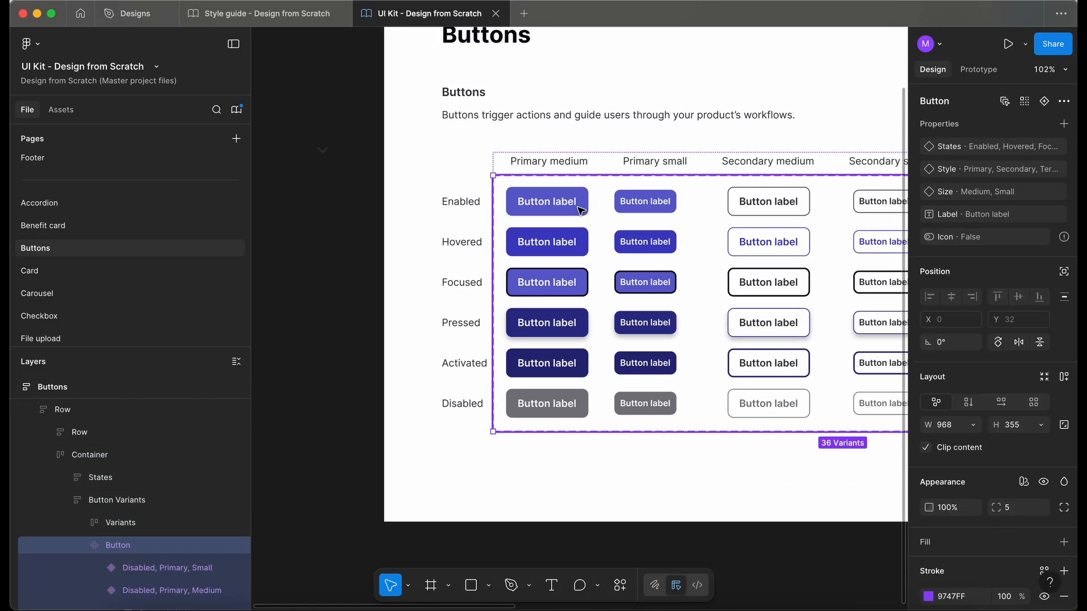
pyautogui.click(579, 208)
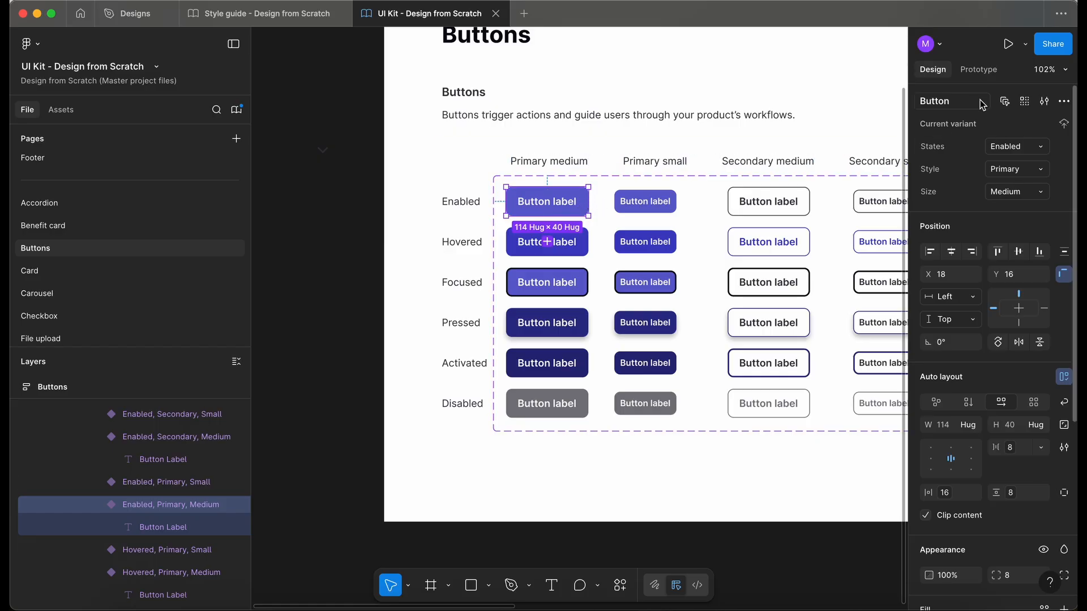
pyautogui.click(1004, 103)
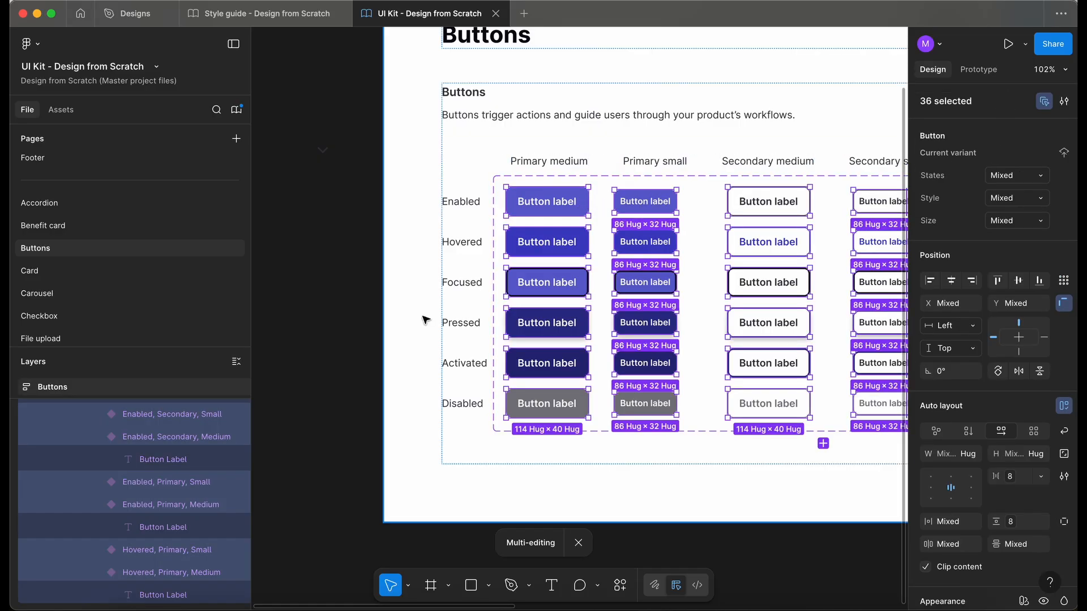
pyautogui.hotkey('ctrl', 'v')
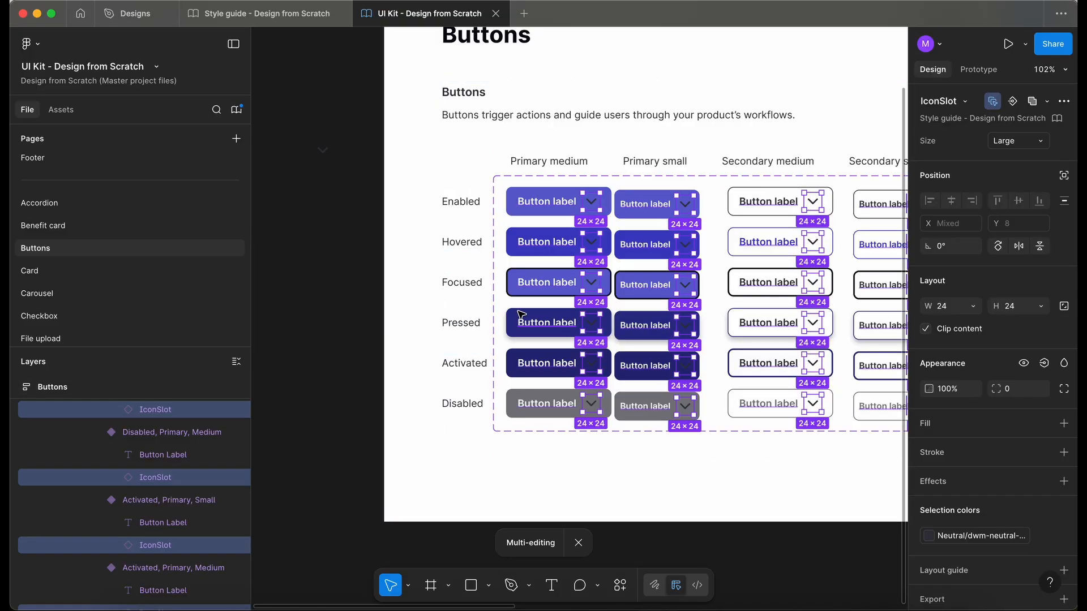
# - Create a component property named SuffixIcon with default False that controls the visibility of all selected IconSlots, and leave multi-editing
pyautogui.hscroll(6, 700, 336)
pyautogui.hscroll(-5, 701, 336)
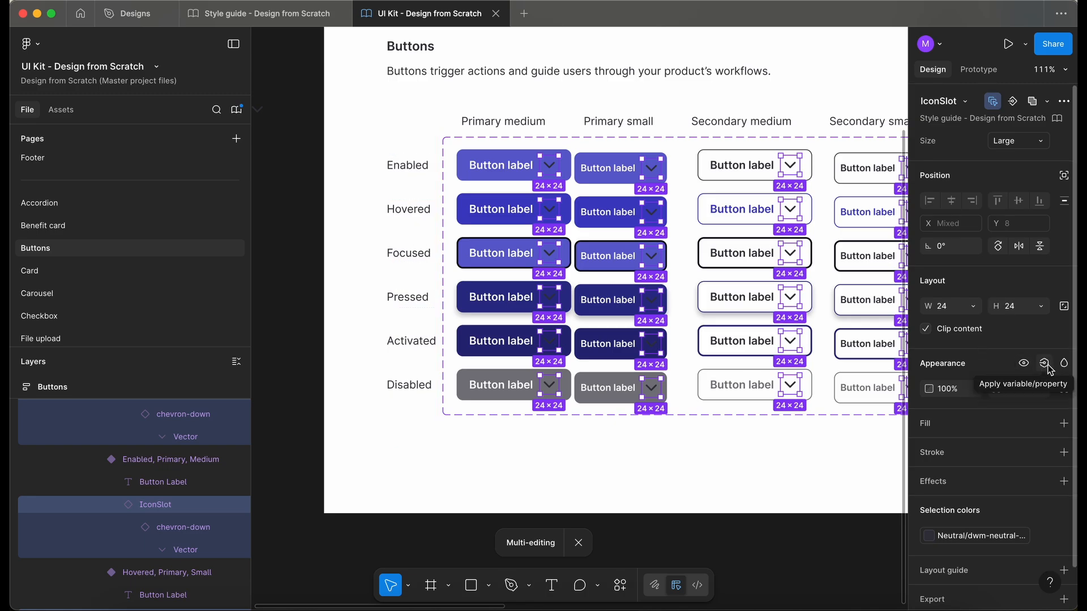
pyautogui.click(1049, 368)
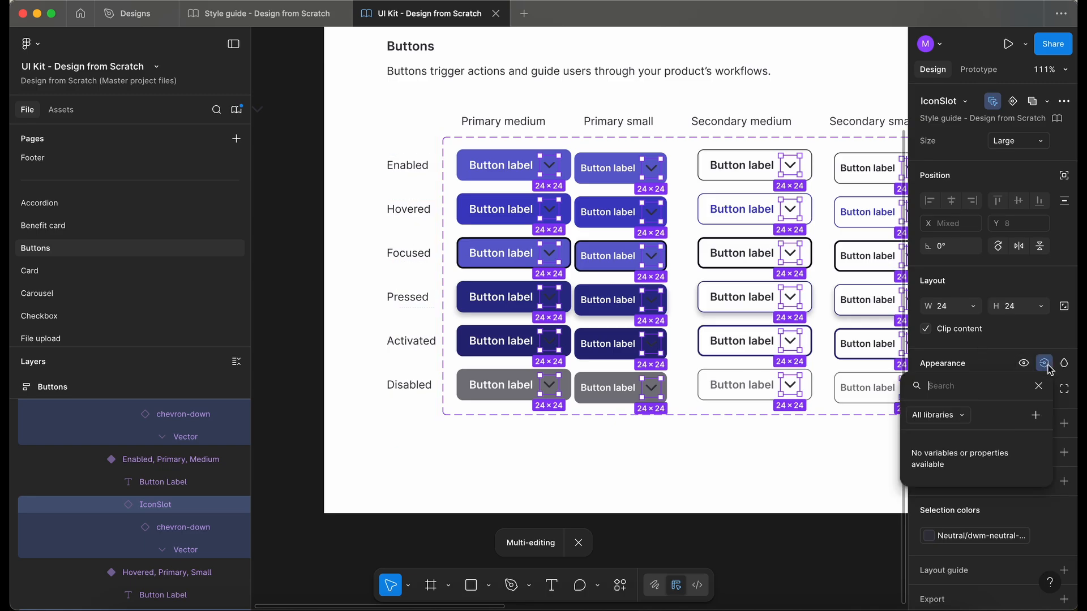
pyautogui.click(1038, 417)
pyautogui.press('BackSpace')
pyautogui.write('SuffixIcon')
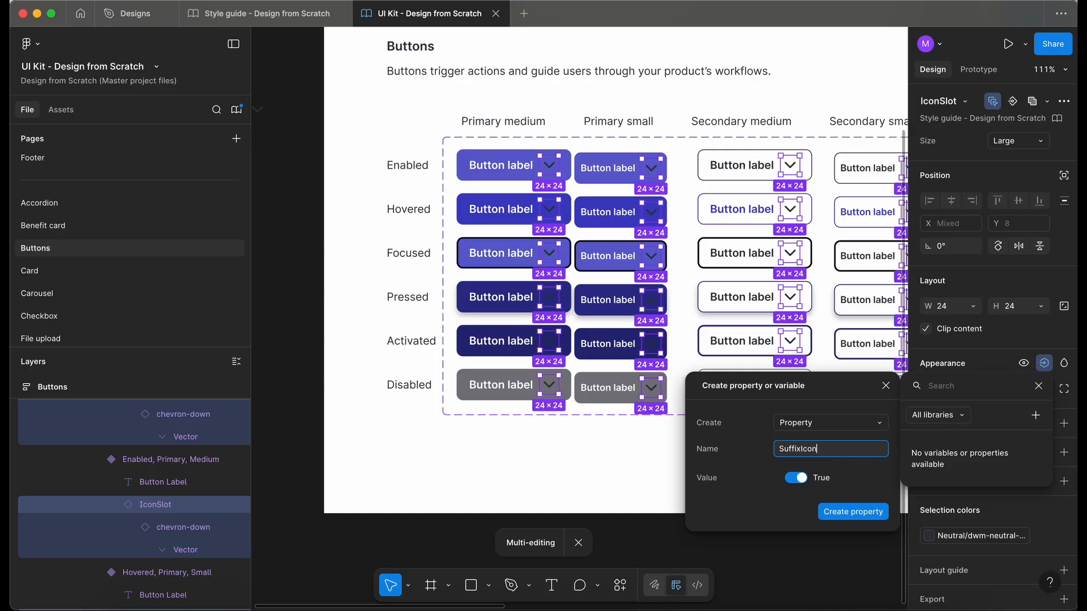
pyautogui.click(796, 478)
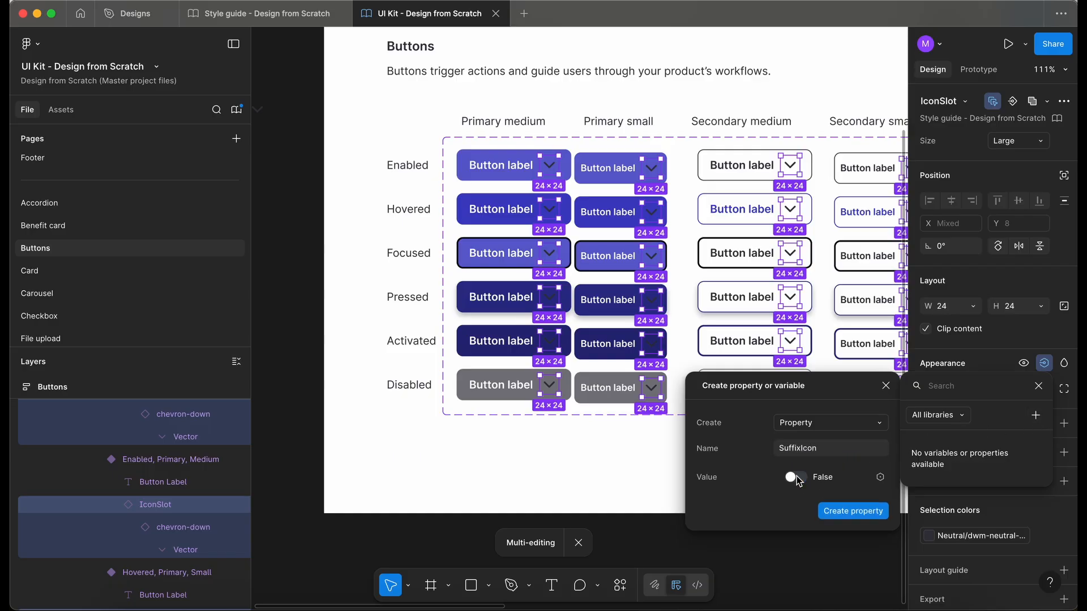
pyautogui.click(841, 511)
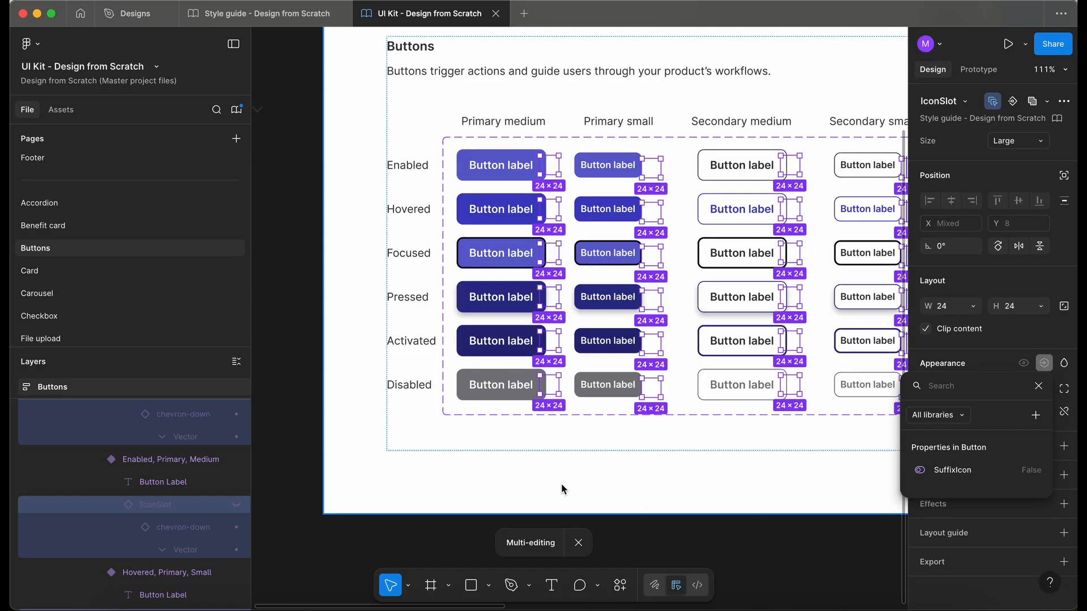
pyautogui.hscroll(5, 559, 482)
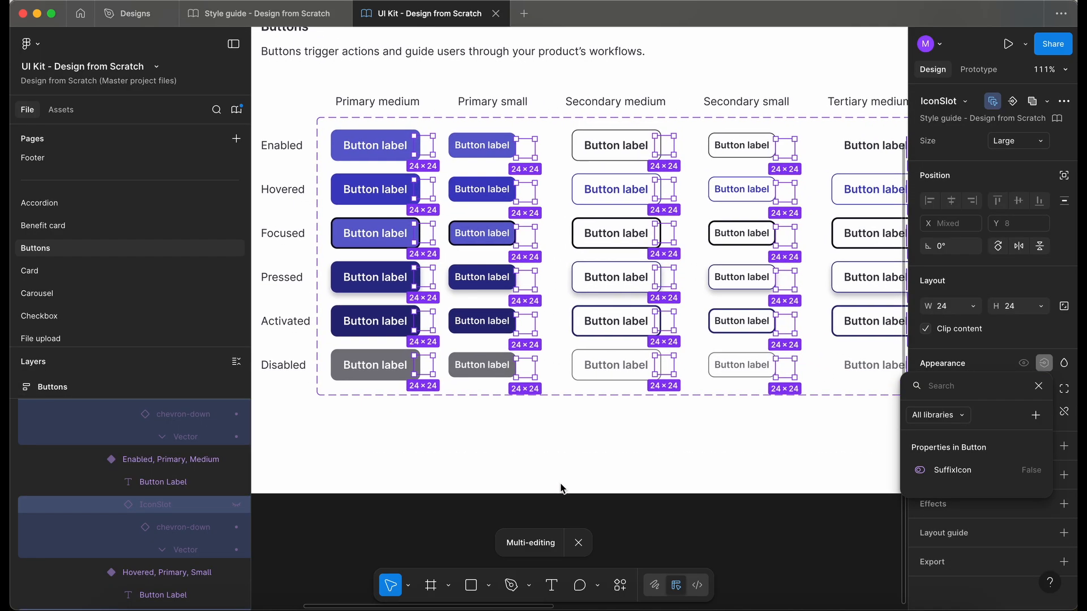
pyautogui.click(502, 154)
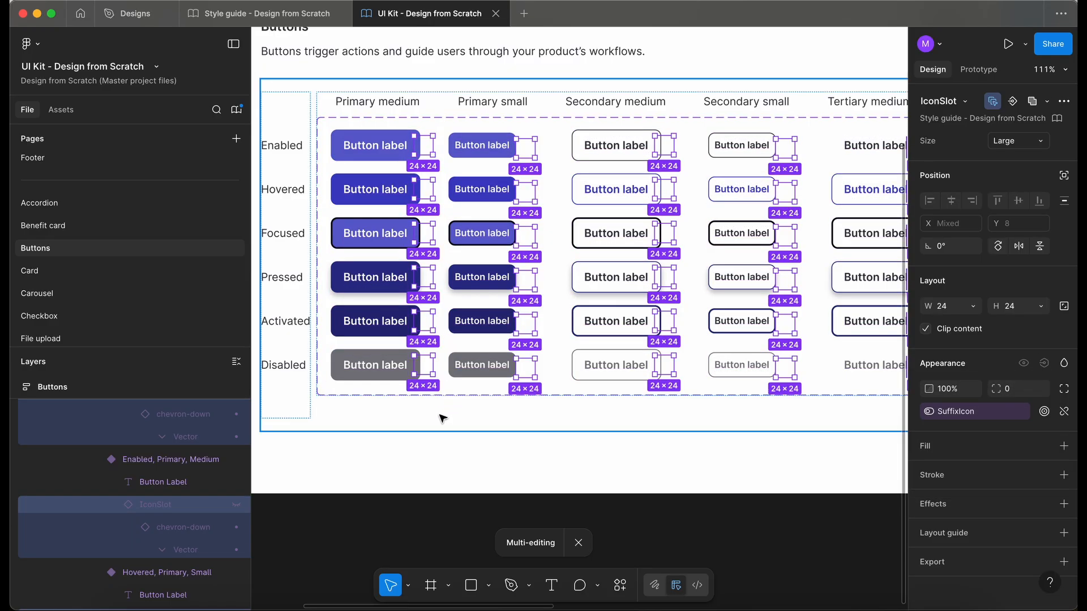
pyautogui.click(994, 104)
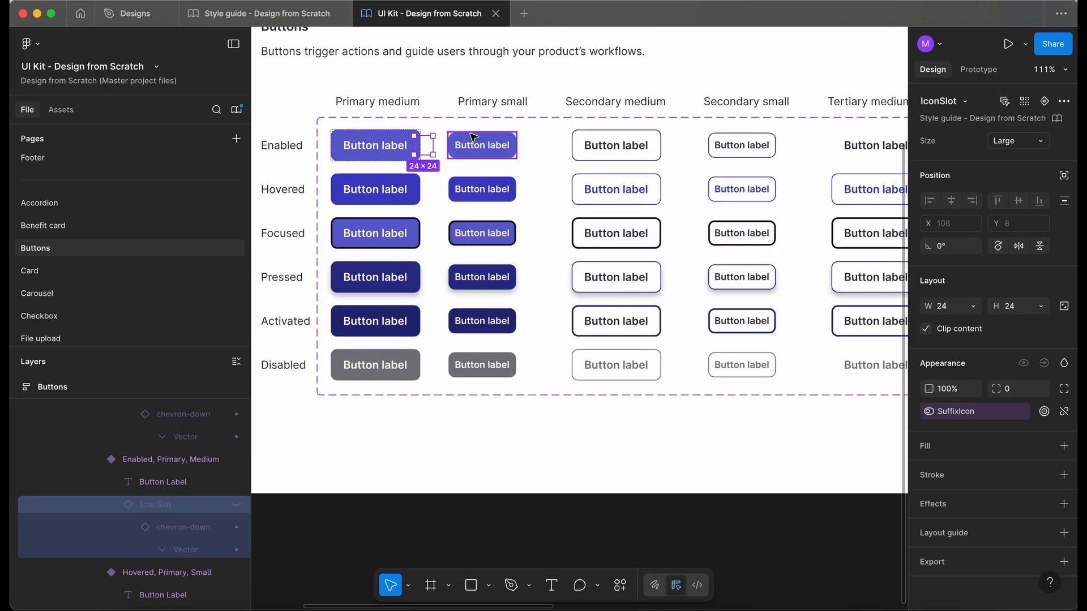
# - Set the IconSlot size to Small in the small Button variants, starting with the enabled primary small one
pyautogui.click(492, 154)
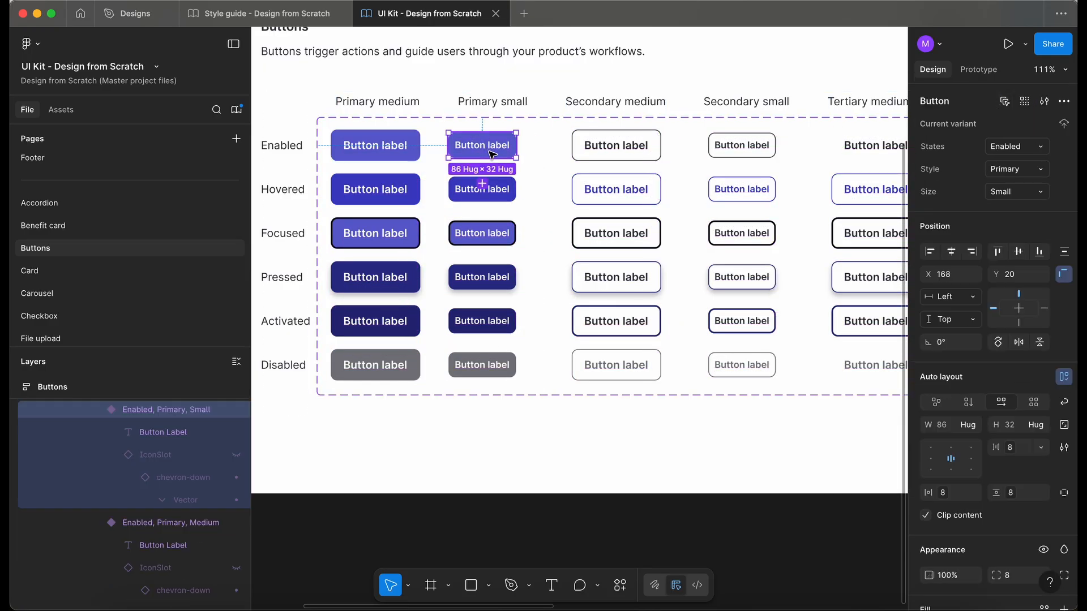
pyautogui.click(170, 455)
pyautogui.click(1016, 143)
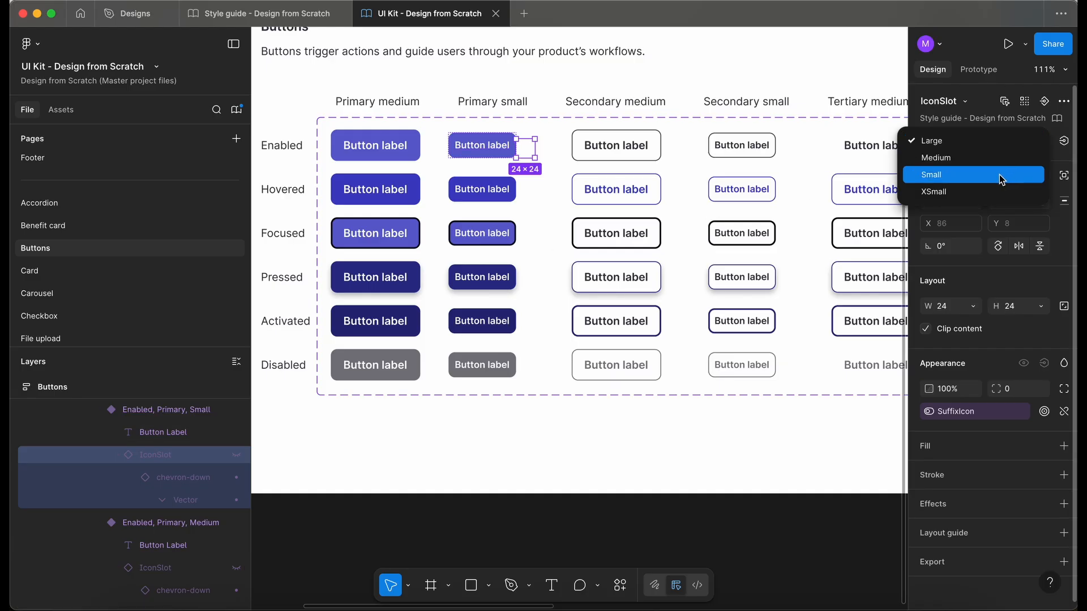
pyautogui.click(972, 175)
pyautogui.click(485, 190)
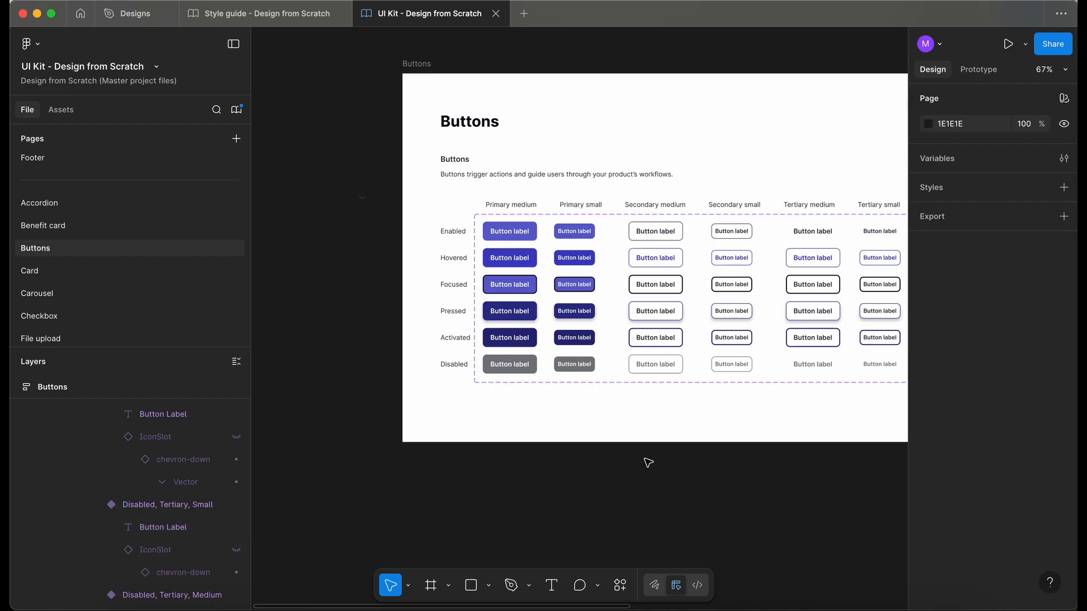
# - Search the assets for "button", place a Button instance beside the Buttons frame, and draw a 312 × 223 test frame around it
pyautogui.scroll(2, 359, 329)
pyautogui.hscroll(-3, 359, 329)
pyautogui.hscroll(-2, 358, 329)
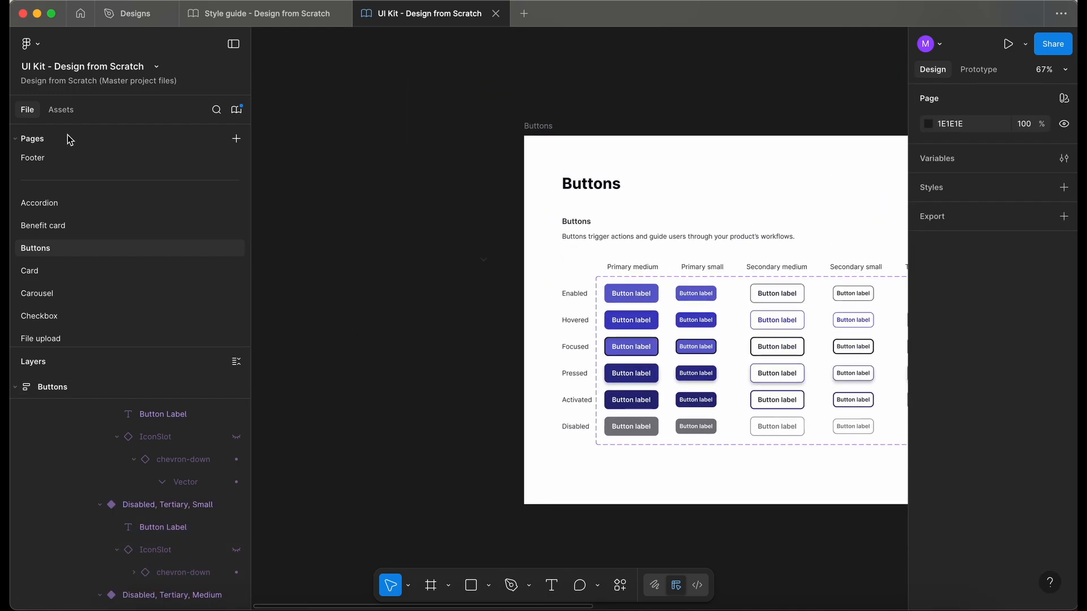
pyautogui.click(63, 110)
pyautogui.write('butt')
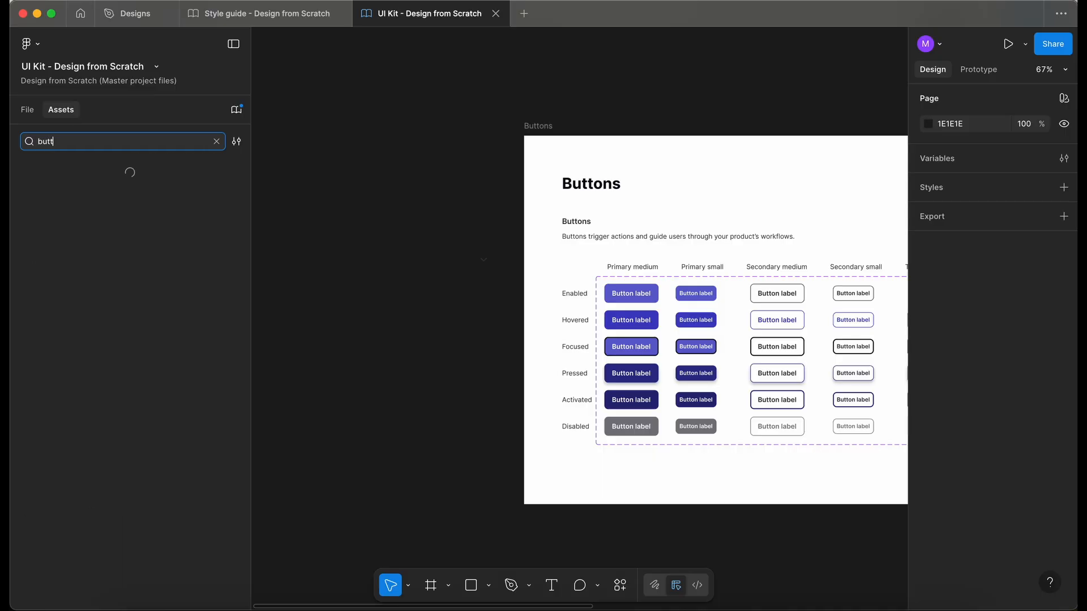
pyautogui.moveTo(85, 201); pyautogui.dragTo(430, 248)
pyautogui.press('f')
pyautogui.moveTo(330, 175); pyautogui.dragTo(477, 281)
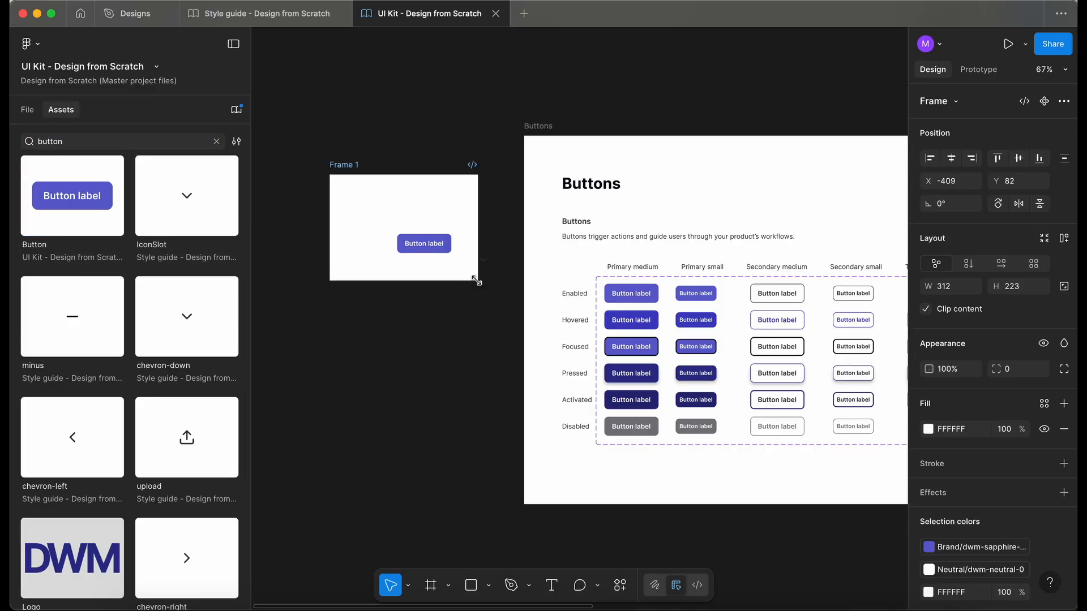
# - Test the Button instance by switching its size to Small and toggling SuffixIcon, leaving the icon on
pyautogui.hotkey('shift', '2')
pyautogui.press('Return')
pyautogui.click(417, 158)
pyautogui.click(457, 245)
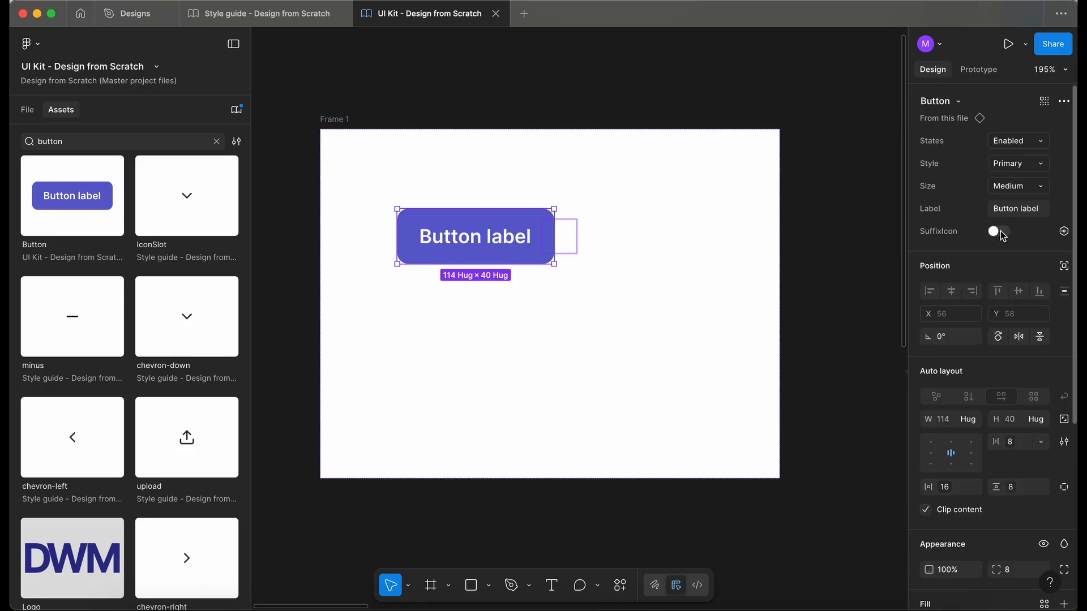
pyautogui.click(999, 232)
pyautogui.click(1006, 187)
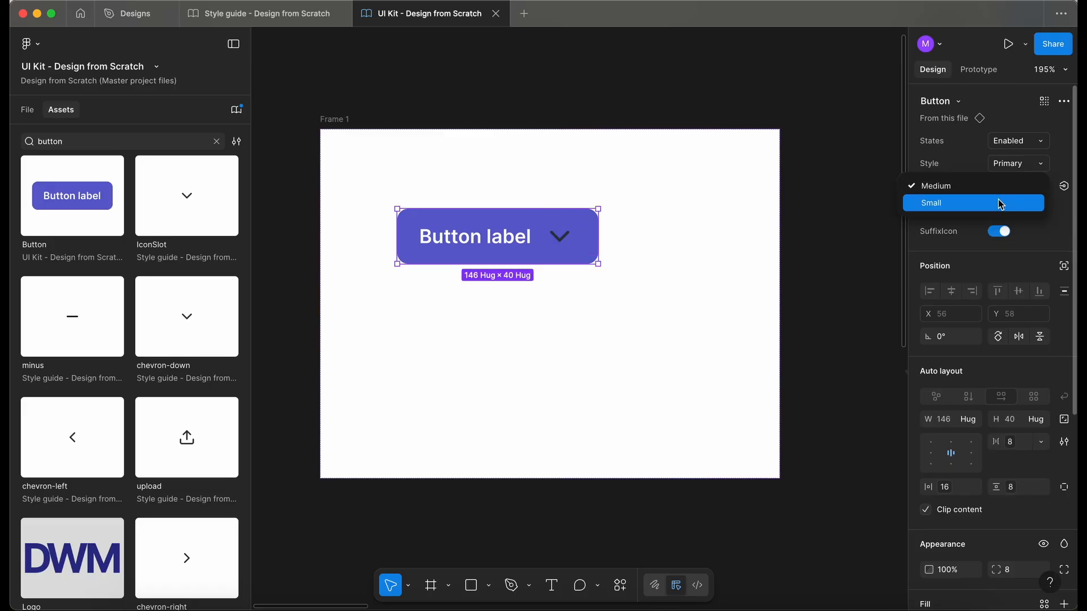
pyautogui.click(1000, 205)
pyautogui.click(999, 232)
pyautogui.click(999, 232)
pyautogui.click(999, 232)
pyautogui.click(999, 231)
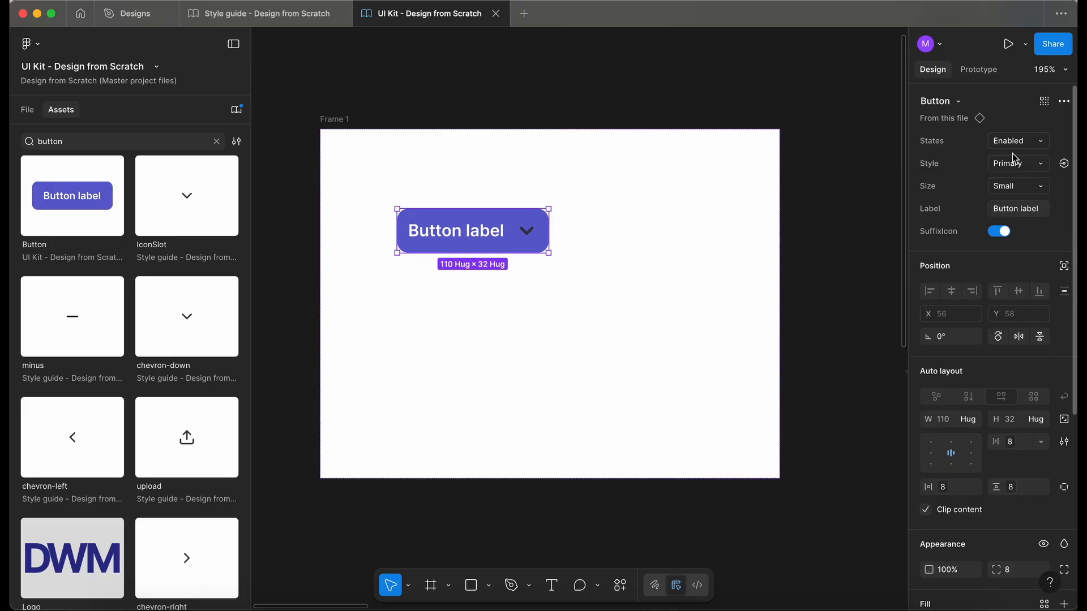
# - Test the instance with the Secondary style and Focused state, toggle its SuffixIcon, and set its size to Medium
pyautogui.click(1018, 163)
pyautogui.click(1000, 180)
pyautogui.click(1014, 141)
pyautogui.click(1010, 174)
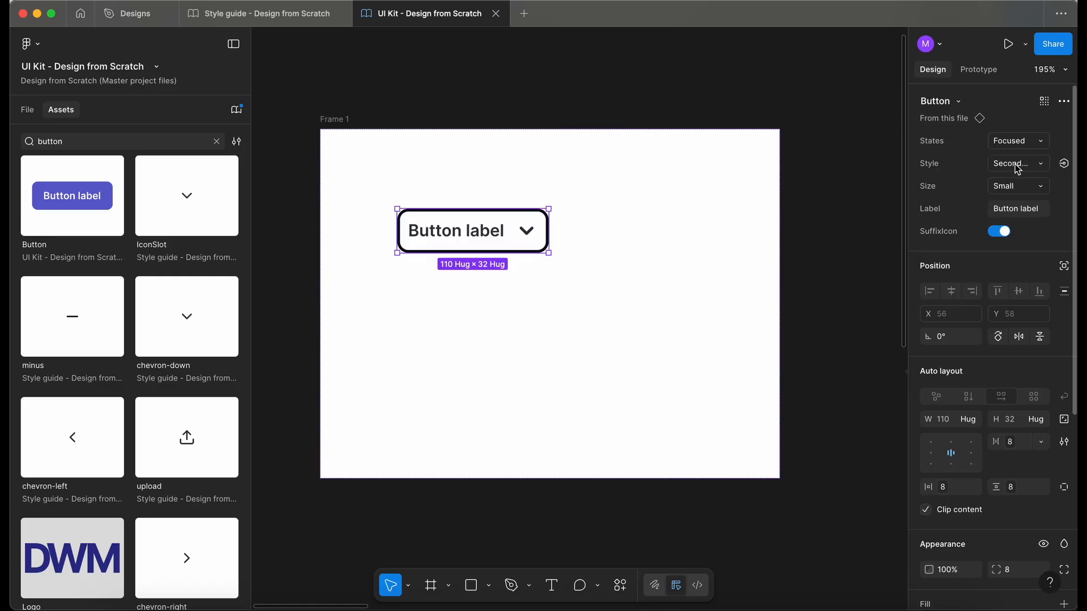
pyautogui.click(1001, 231)
pyautogui.click(1001, 231)
pyautogui.click(1009, 187)
pyautogui.click(991, 168)
# - Delete the test frame together with its button instance
pyautogui.click(308, 114)
pyautogui.click(336, 120)
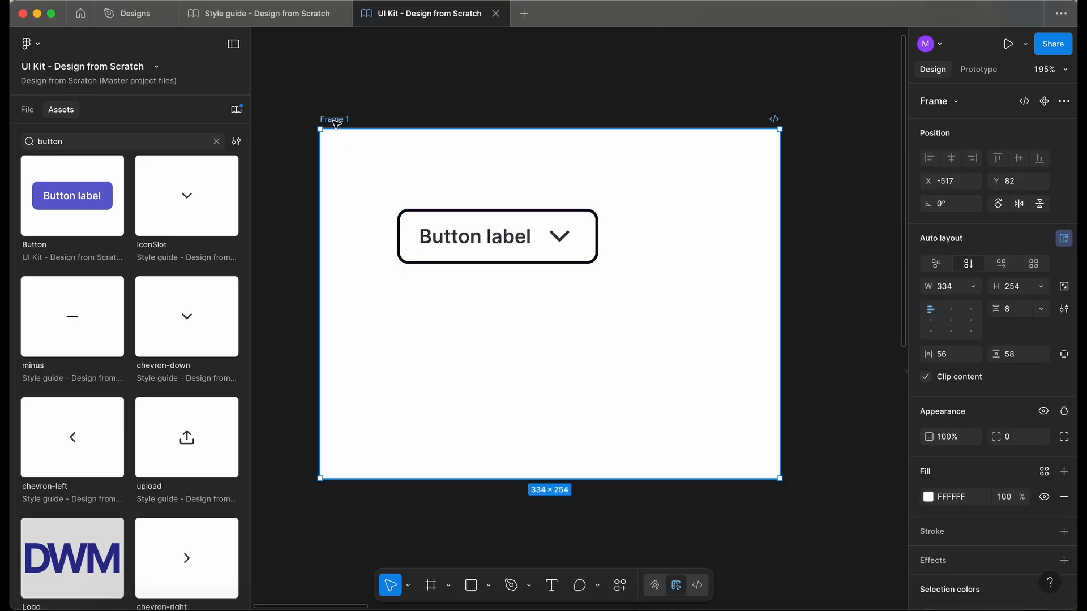
pyautogui.press('Delete')
pyautogui.hotkey('shift', '1')
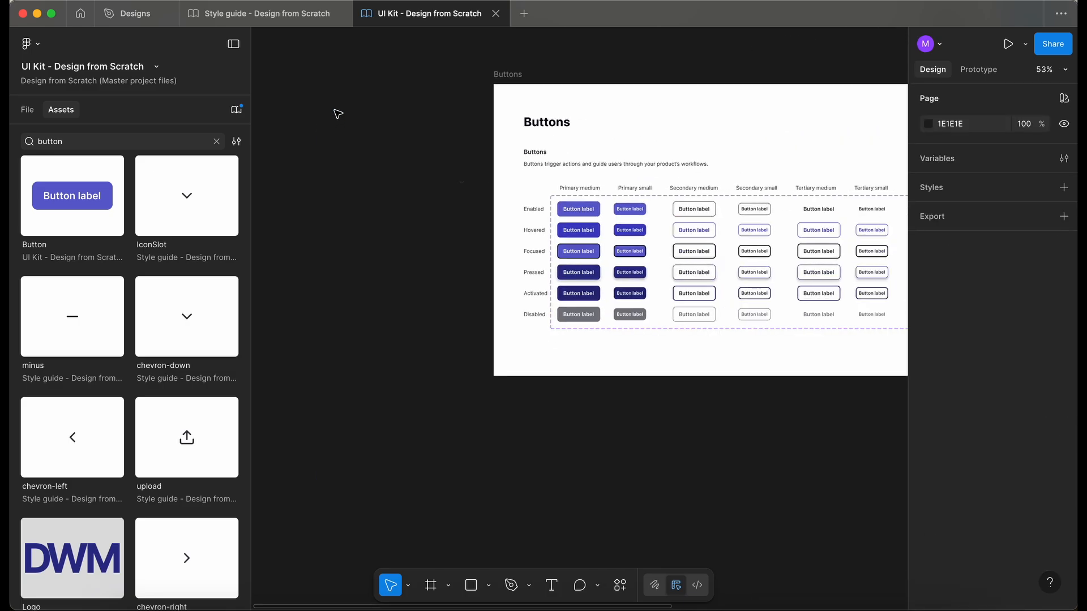
# - Publish all UI Kit library changes with the description "Added SuffixIcon inside button."
pyautogui.hotkey('alt', '1')
pyautogui.click(236, 110)
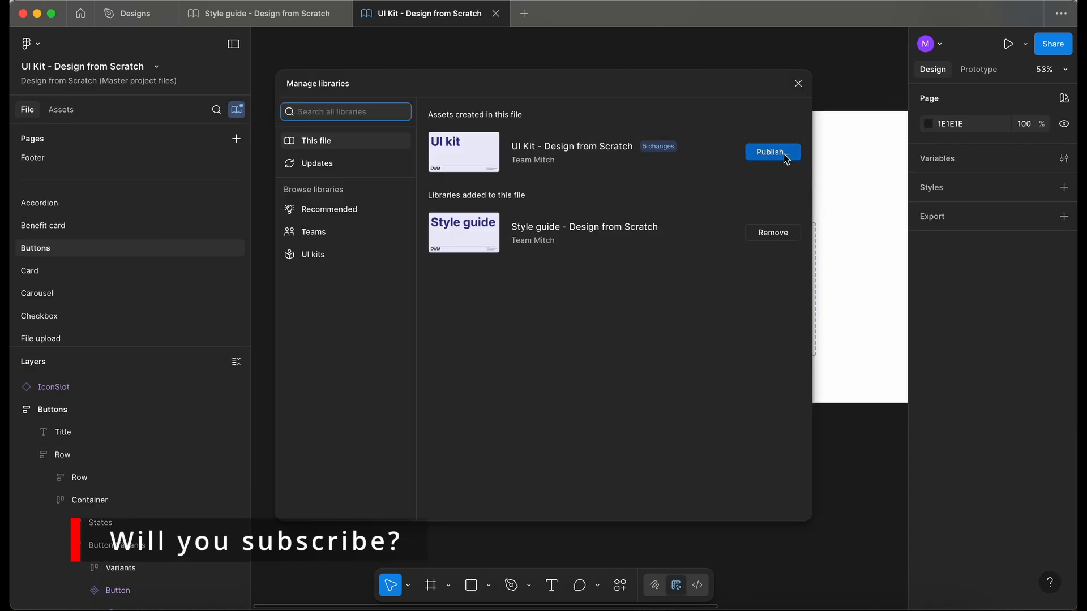
pyautogui.click(785, 152)
pyautogui.click(425, 168)
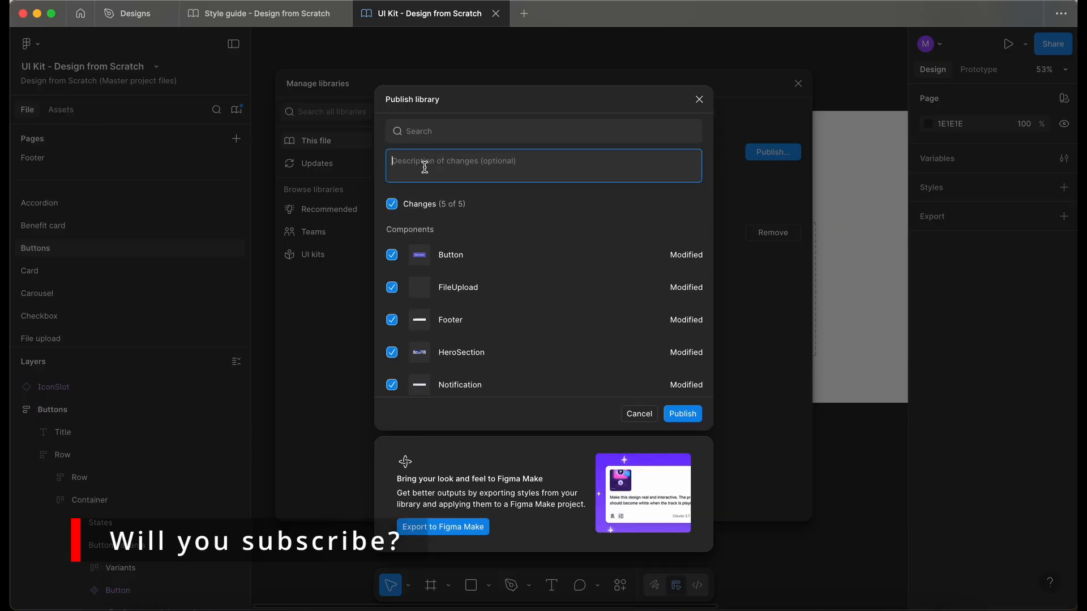
pyautogui.write('Added SuffixIcon inside button.')
pyautogui.click(691, 414)
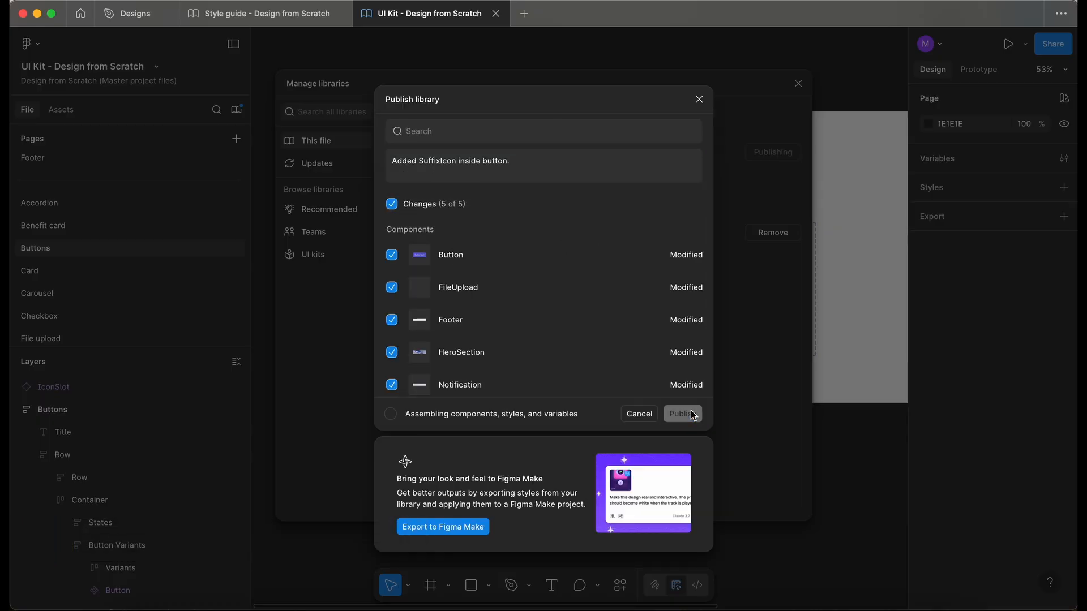
# - Delete the leftover IconSlot instance beside the Buttons frame and collapse the layers
pyautogui.click(87, 385)
pyautogui.click(236, 362)
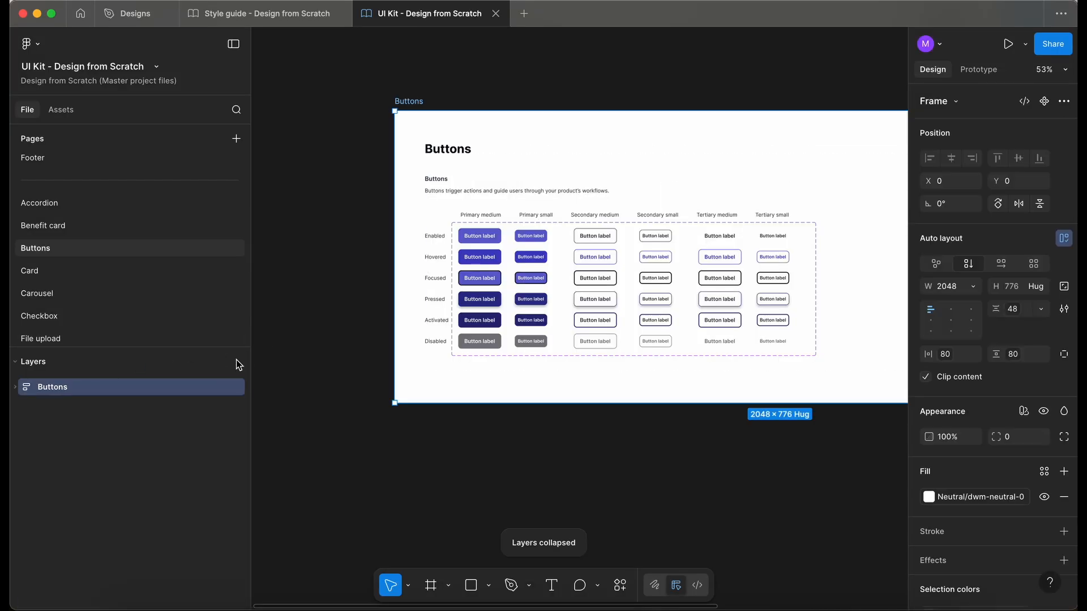
# - Switch to the Designs file and apply all pending library updates
pyautogui.click(135, 5)
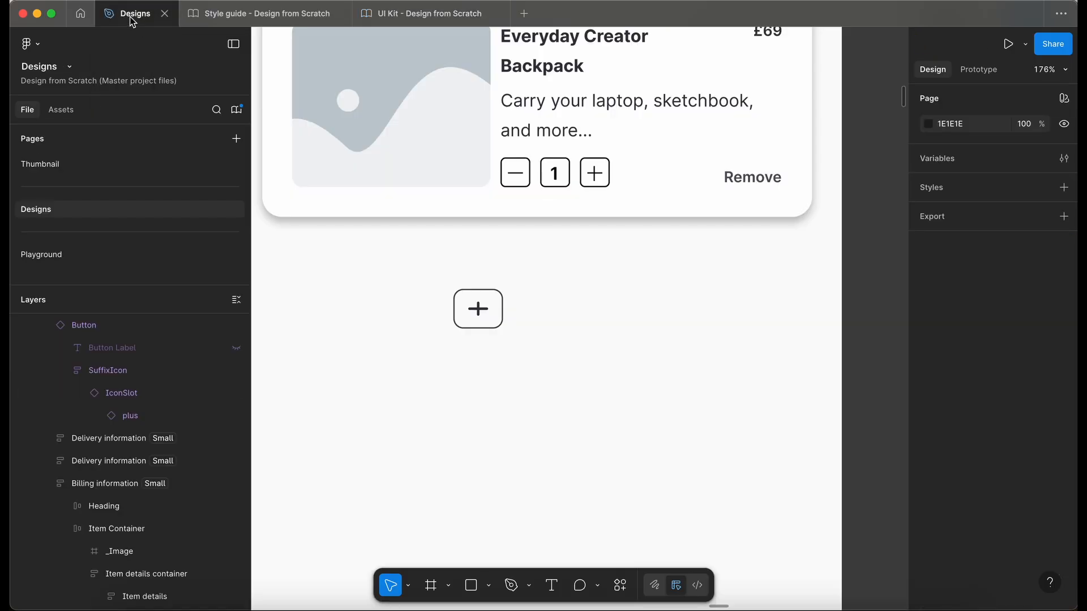
pyautogui.click(236, 109)
pyautogui.click(786, 506)
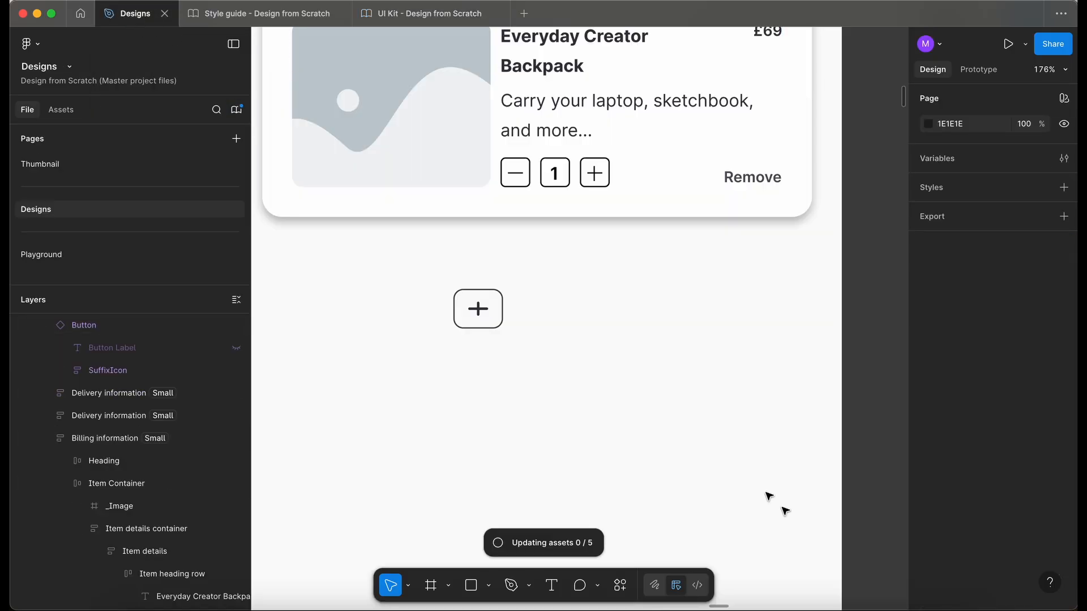
# - Reset all overrides on the plus button instance below the 2 Items card
pyautogui.click(480, 310)
pyautogui.rightClick(485, 314)
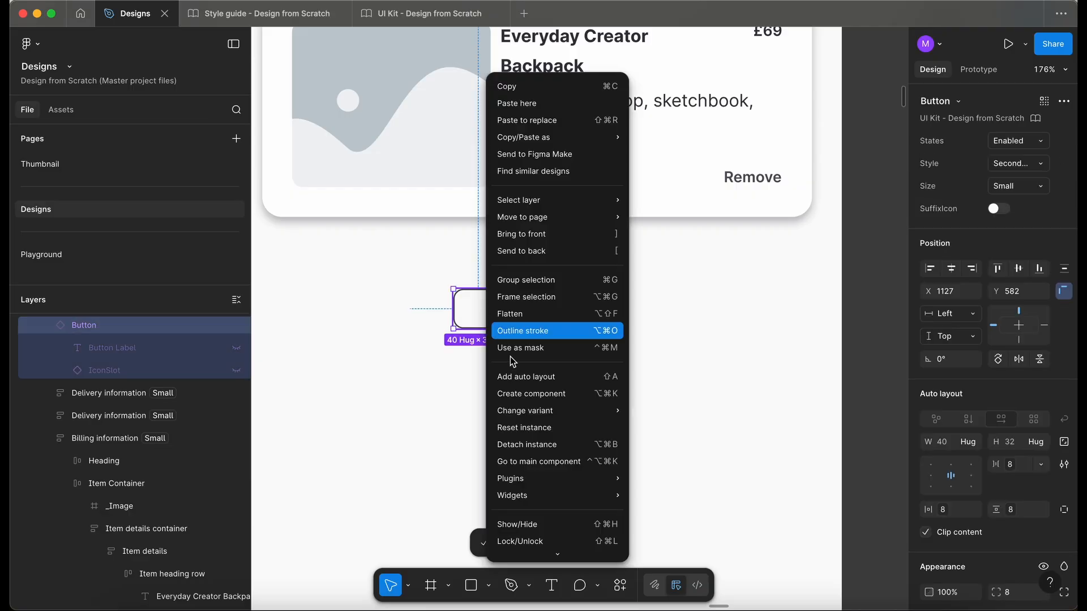
pyautogui.click(549, 429)
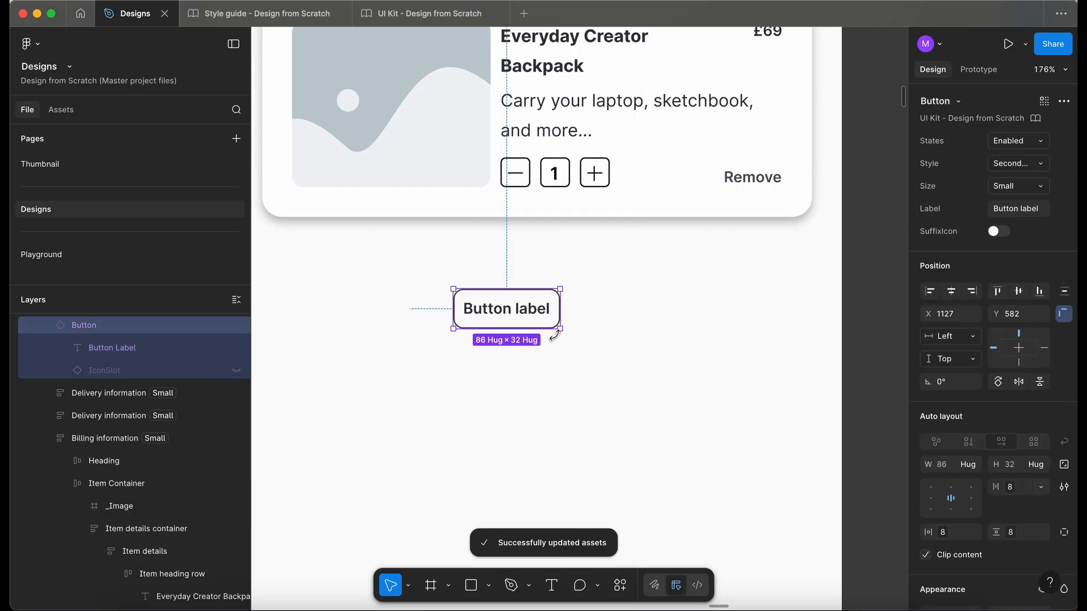
# - Turn on SuffixIcon for the button instance and swap its chevron-down icon for plus
pyautogui.scroll(3, 554, 335)
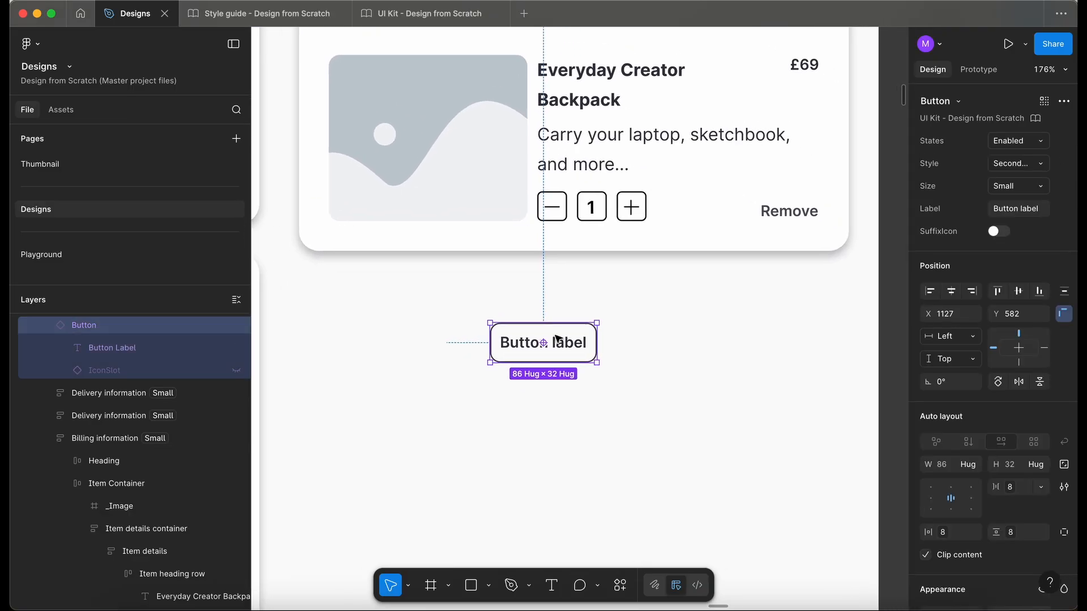
pyautogui.click(998, 231)
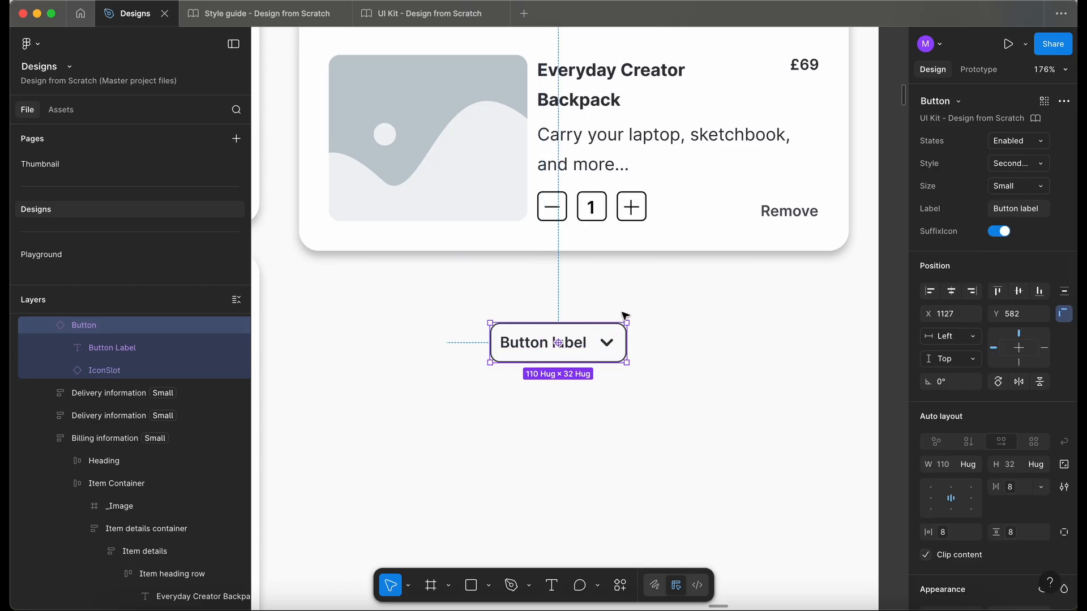
pyautogui.click(608, 346)
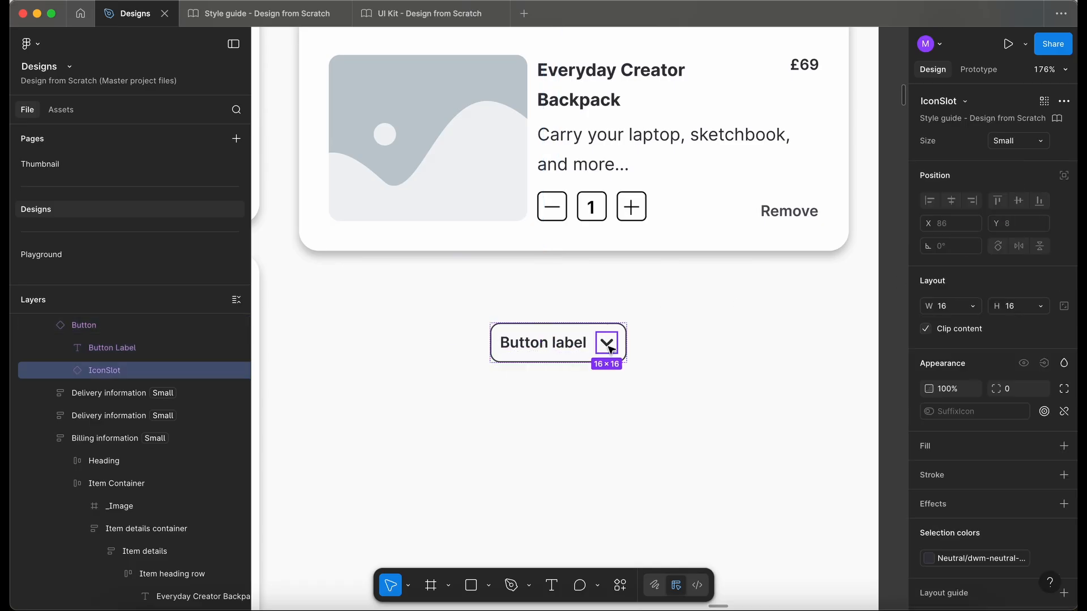
pyautogui.click(609, 349)
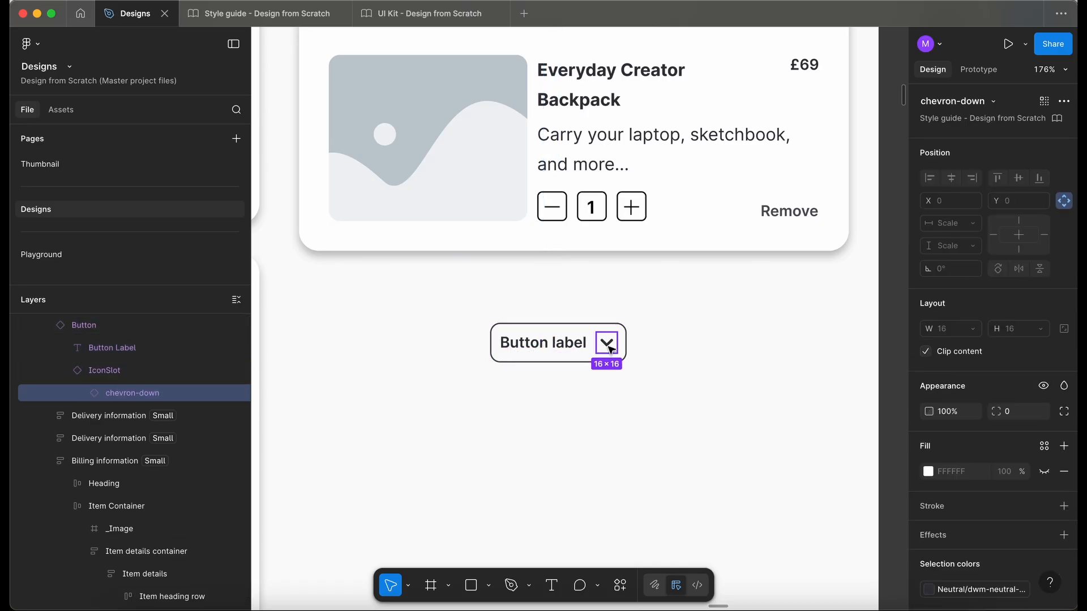
pyautogui.click(955, 102)
pyautogui.write('plus')
pyautogui.press('Return')
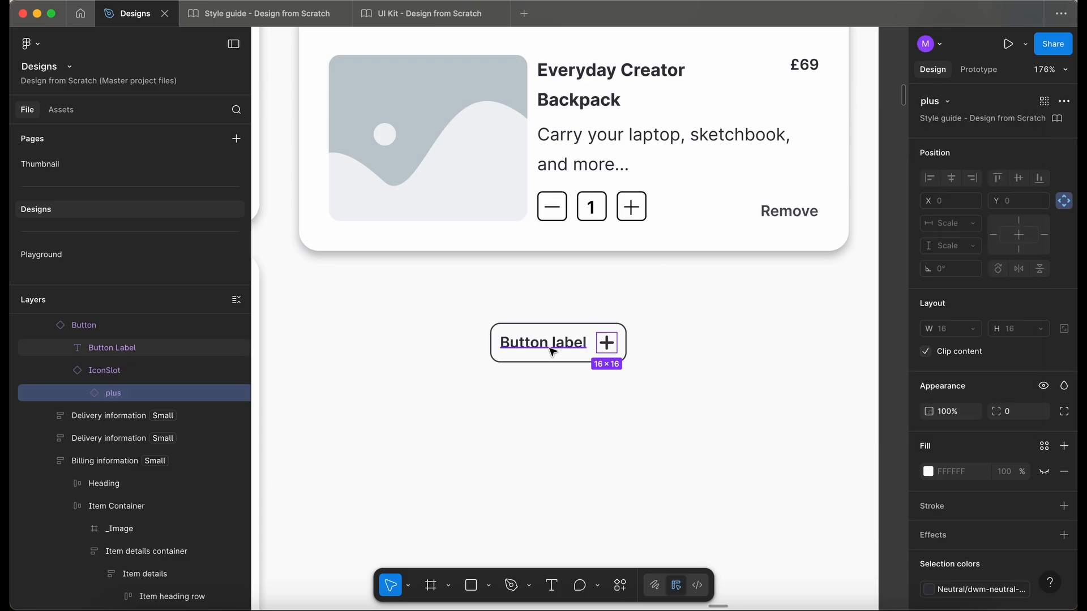
# - Hide the button's label so only the plus icon is used, and move the button beneath the card's quantity controls
pyautogui.click(553, 353)
pyautogui.press('super+shift+h')
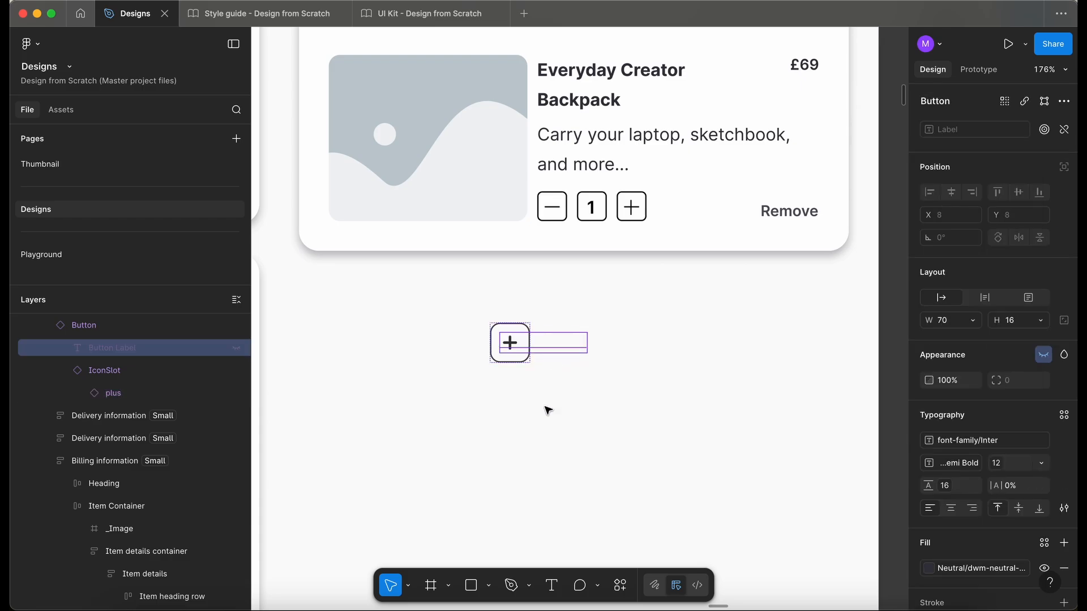
pyautogui.click(530, 389)
pyautogui.moveTo(519, 347); pyautogui.dragTo(630, 363)
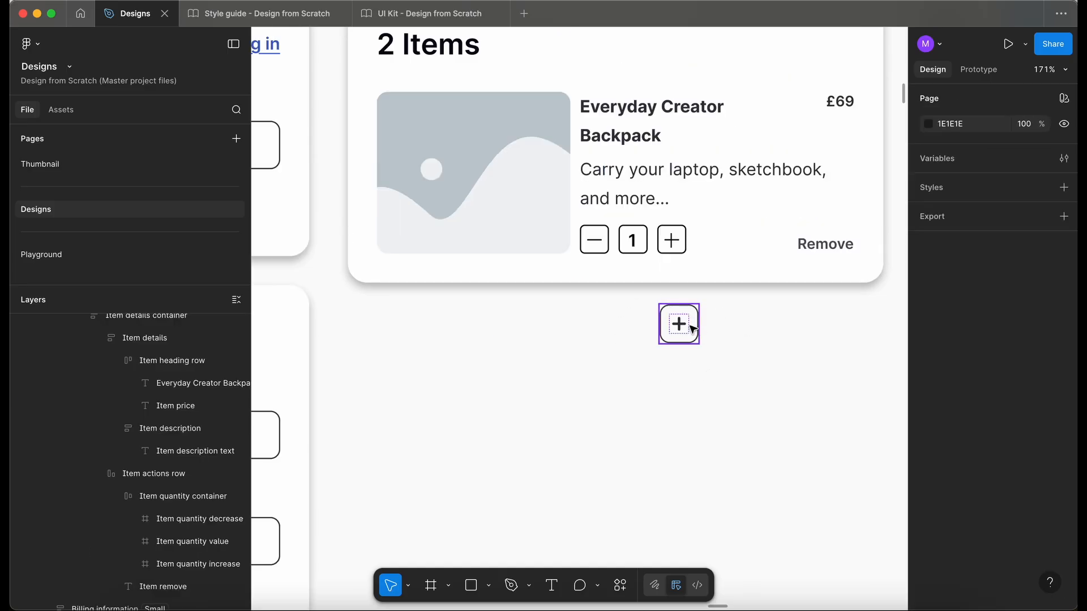
# - Compare the icon-only button below the 2 Items card with the card's quantity controls
pyautogui.click(692, 328)
pyautogui.scroll(5, 764, 331)
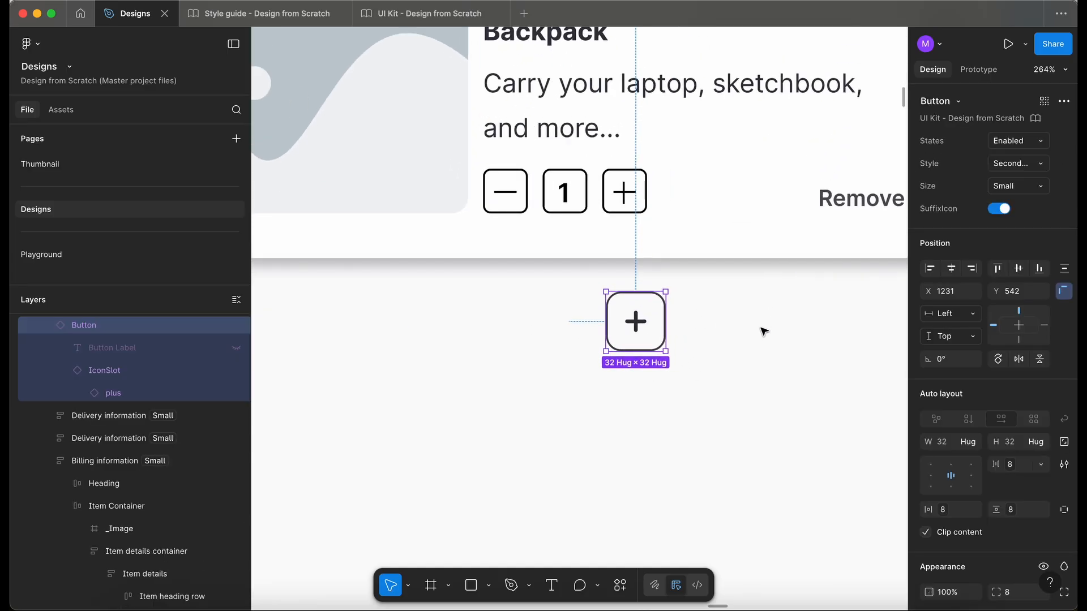
pyautogui.scroll(-4, 764, 331)
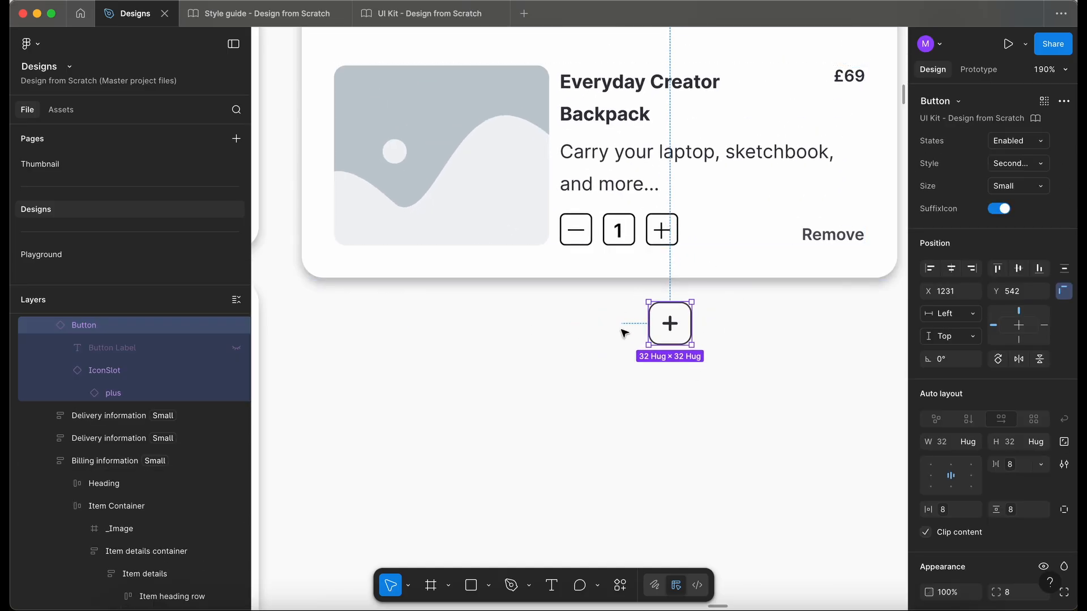
pyautogui.click(626, 318)
pyautogui.scroll(-3, 588, 325)
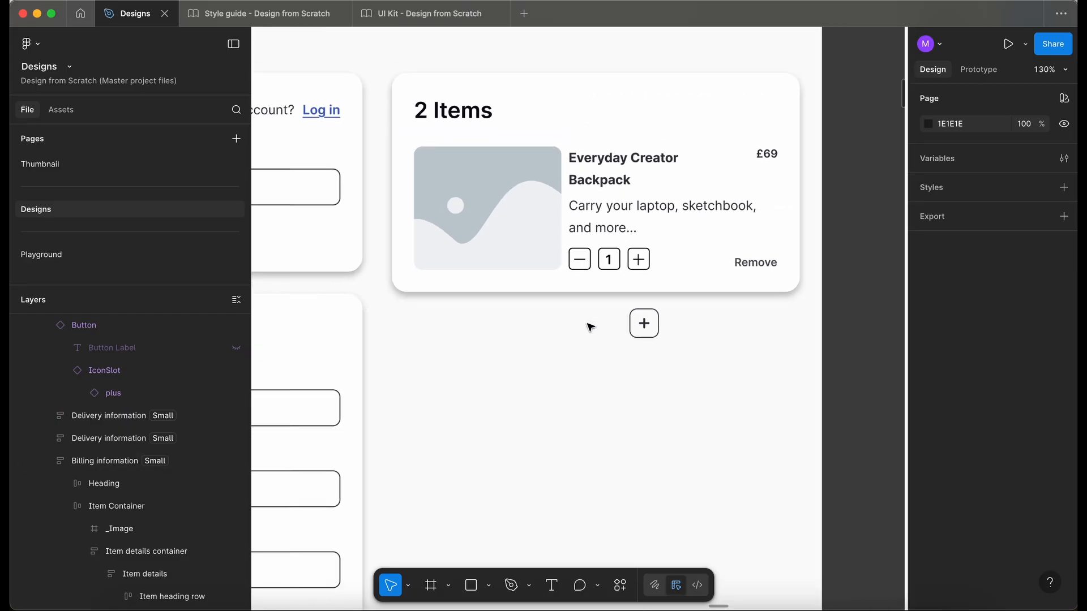
pyautogui.scroll(2, 636, 308)
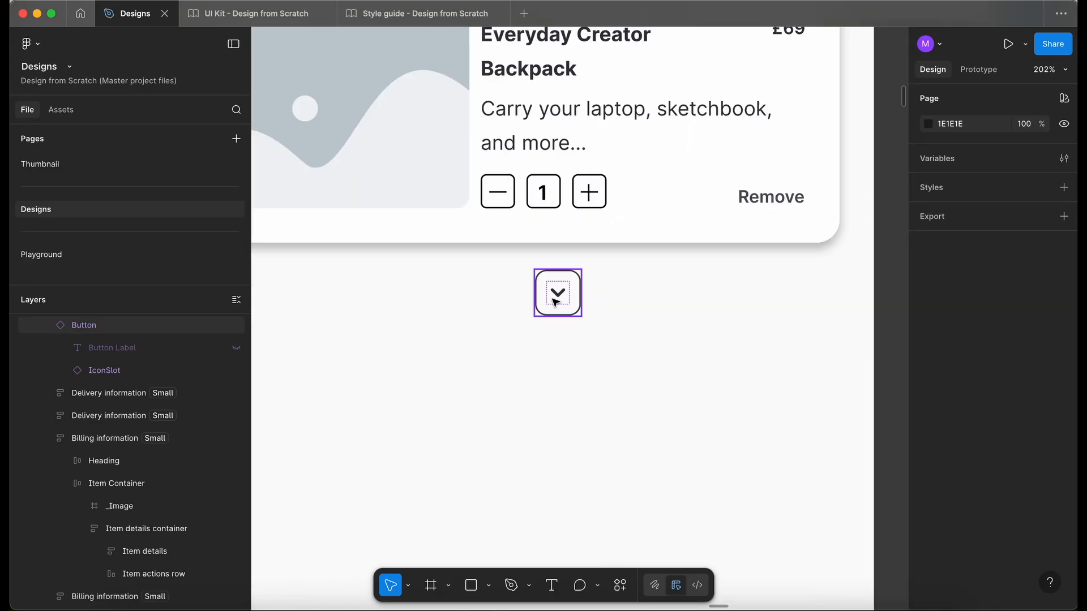
pyautogui.click(557, 301)
pyautogui.click(621, 369)
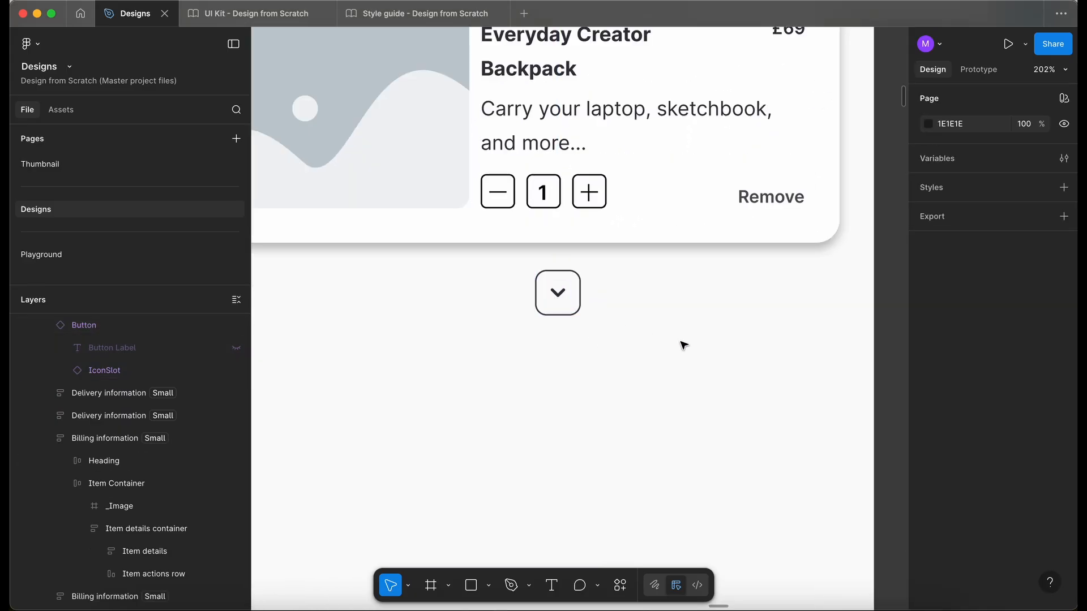
pyautogui.scroll(-5, 582, 311)
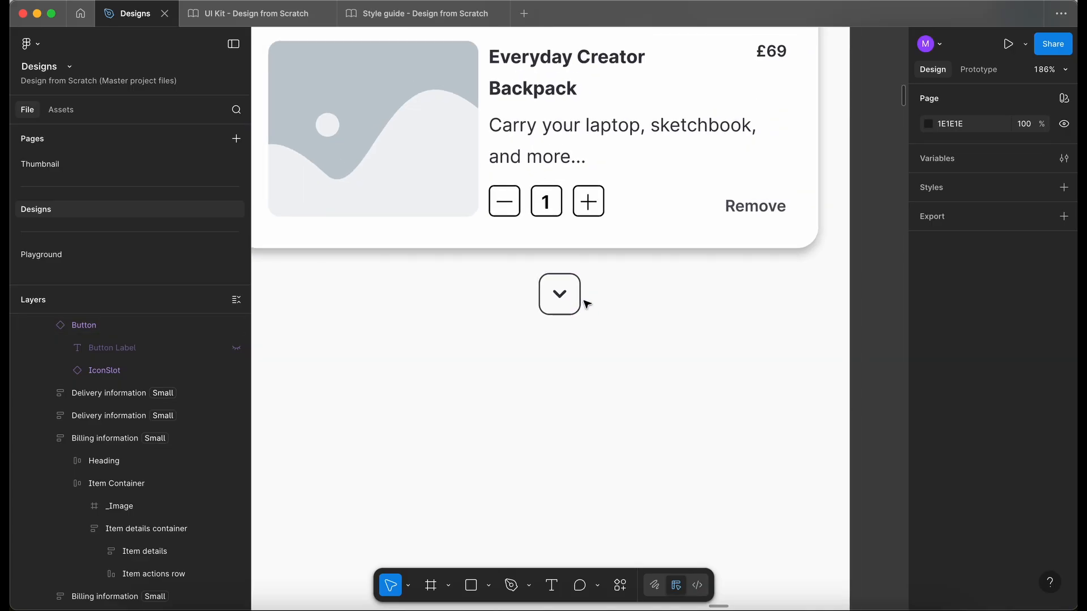
pyautogui.scroll(3, 585, 309)
pyautogui.hscroll(-3, 584, 309)
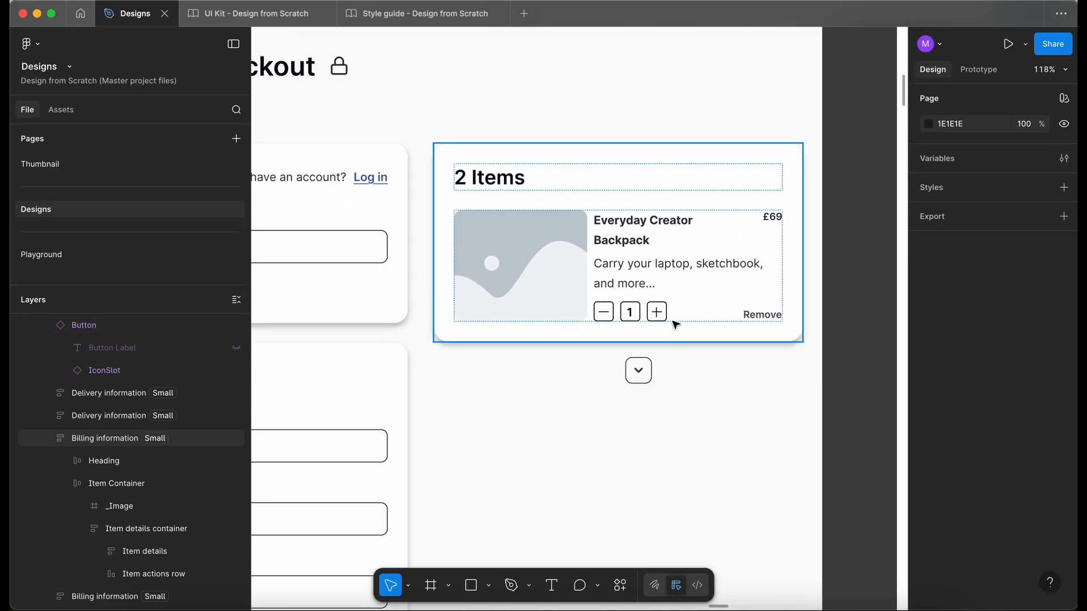
pyautogui.scroll(5, 672, 380)
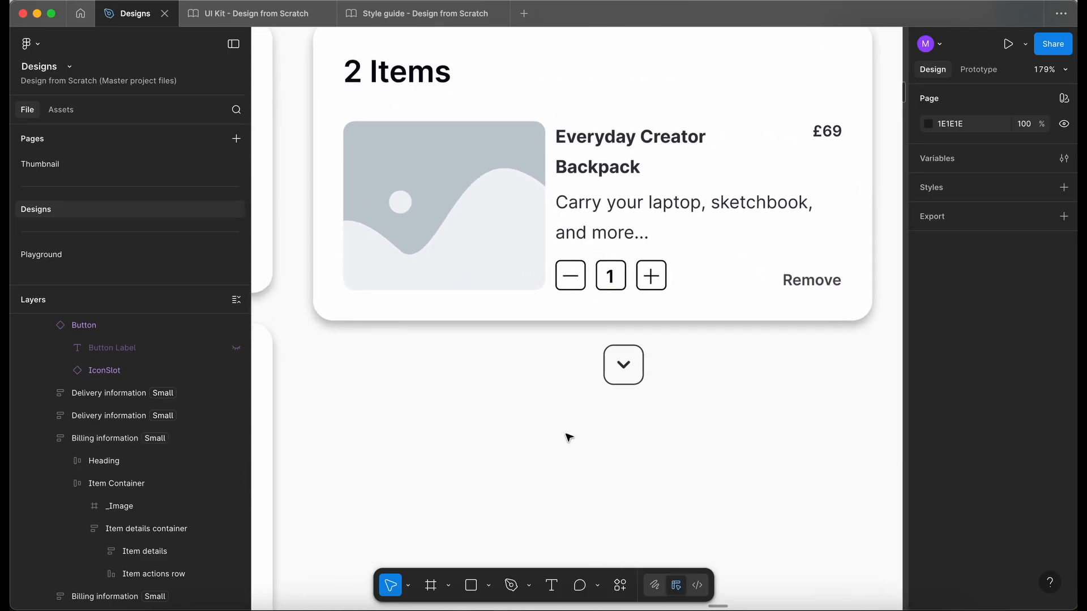
pyautogui.scroll(-3, 565, 436)
pyautogui.click(571, 345)
pyautogui.click(570, 359)
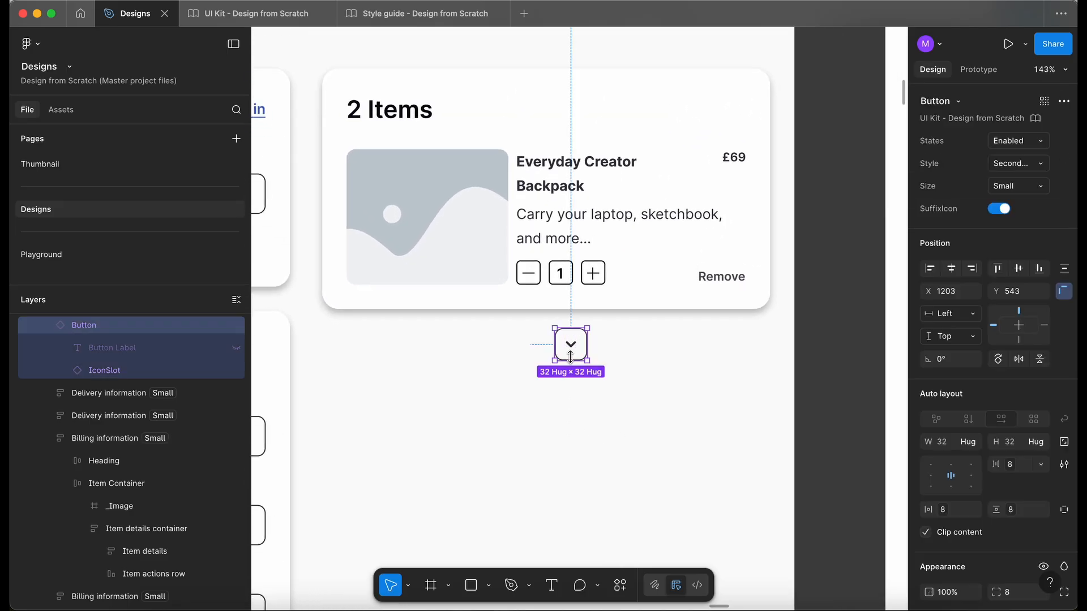
pyautogui.click(594, 405)
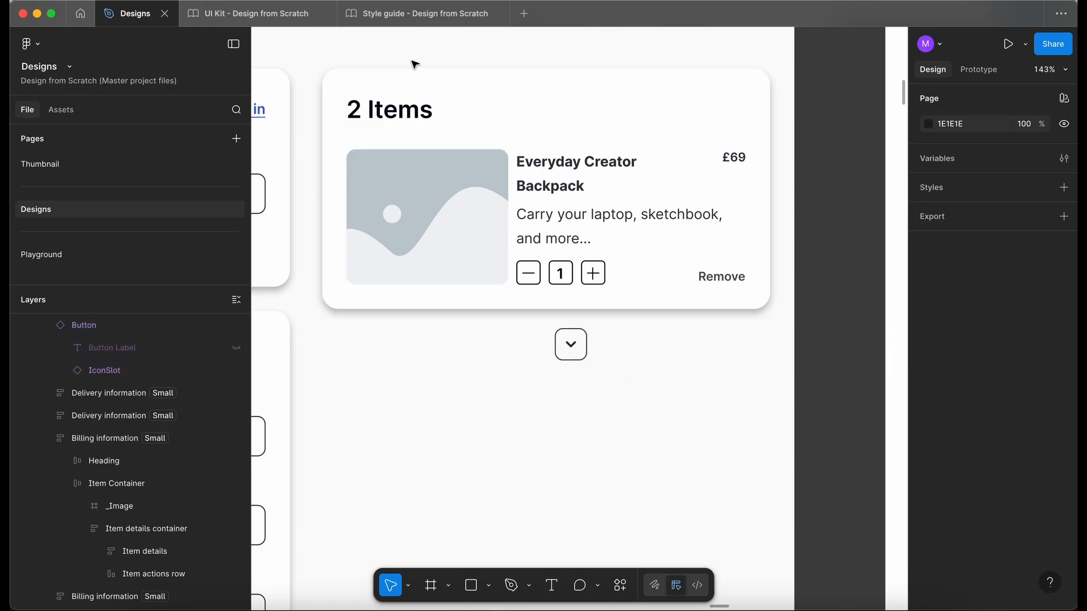
# - Switch to the Style guide file, unlock the IconSlot frame and open its component set down to the individual variants
pyautogui.click(411, 17)
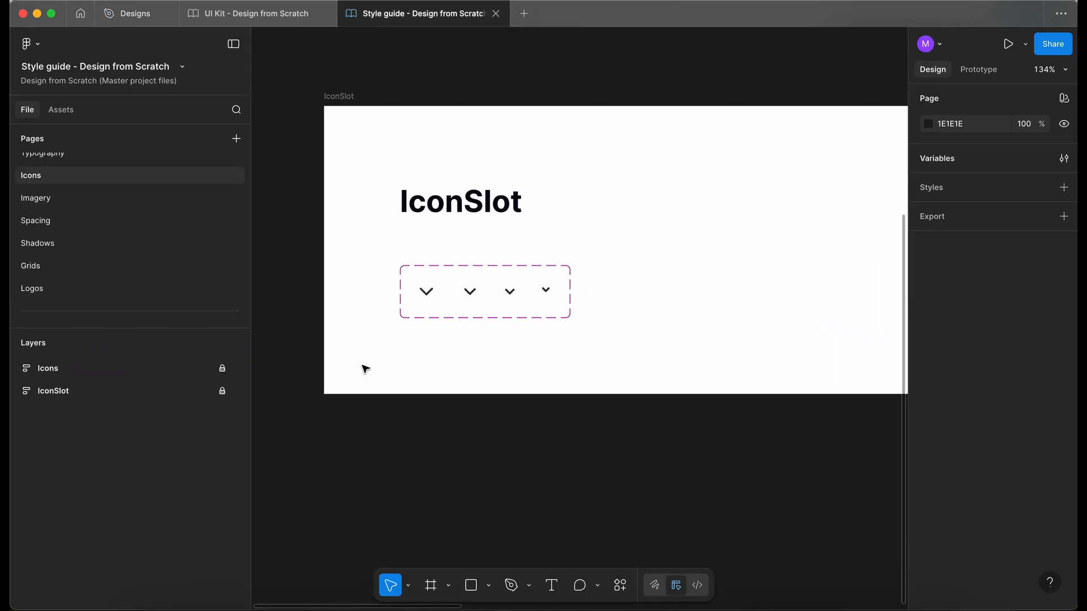
pyautogui.click(222, 390)
pyautogui.click(162, 389)
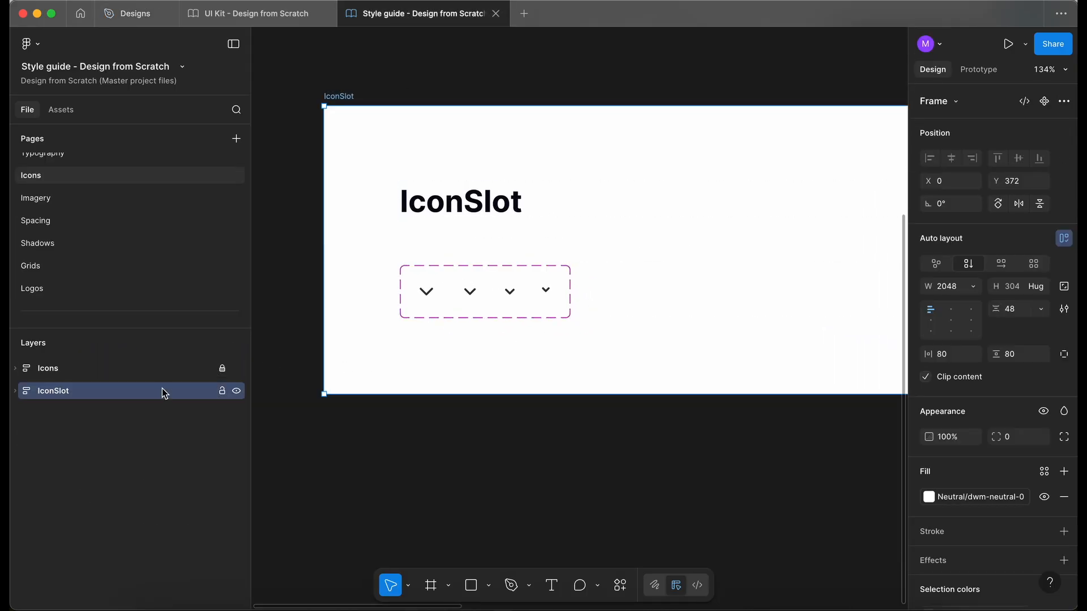
pyautogui.doubleClick(416, 309)
pyautogui.doubleClick(417, 308)
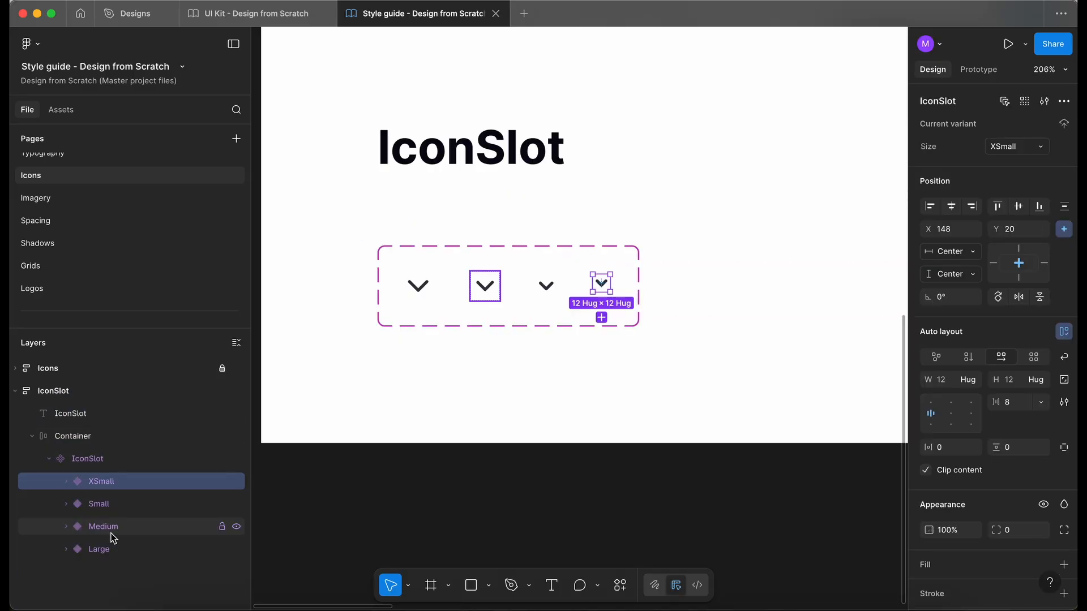
# - Examine the sizes and shared auto layout settings of the Large, Medium, Small and XSmall IconSlot variants
pyautogui.click(120, 559)
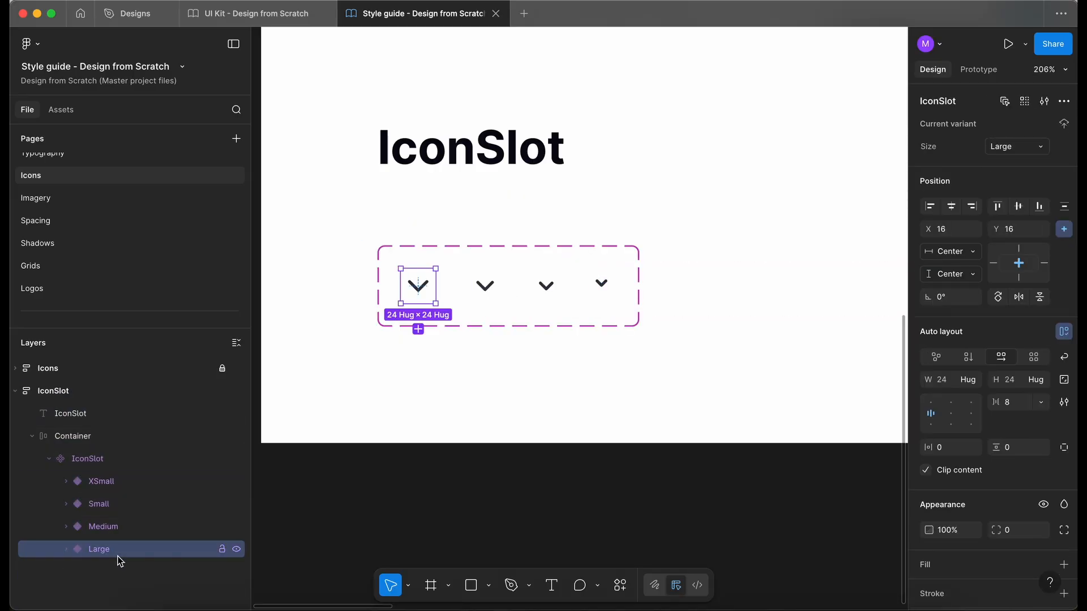
pyautogui.click(127, 527)
pyautogui.click(126, 504)
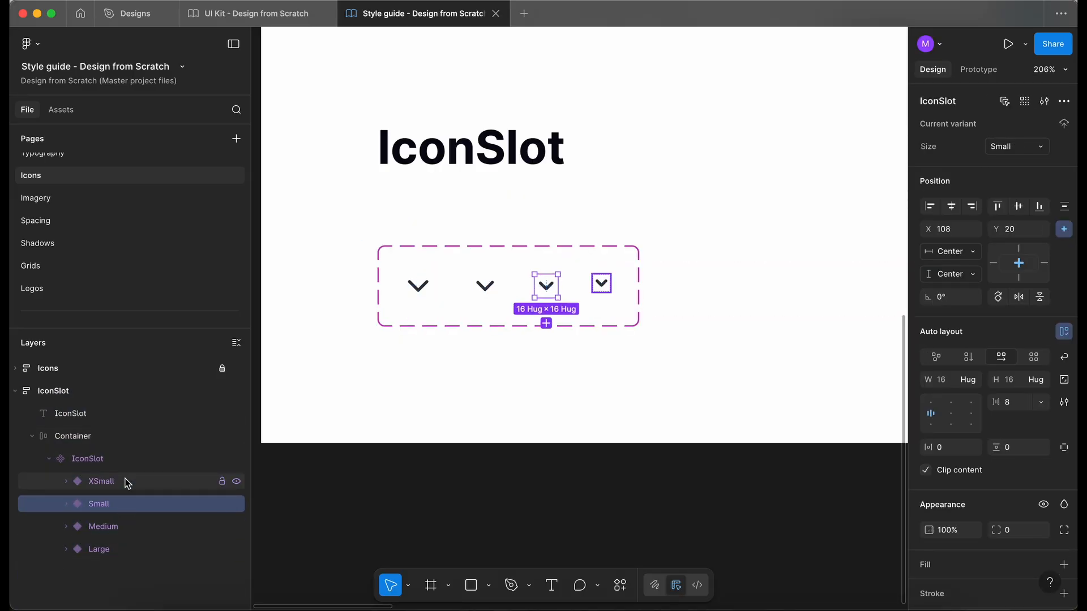
pyautogui.click(127, 482)
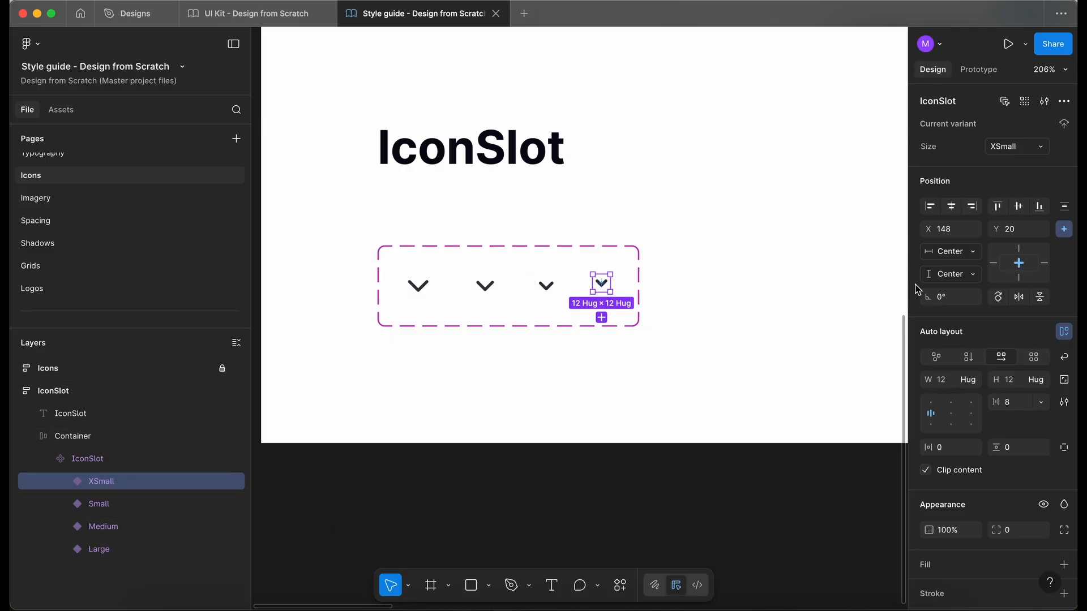
pyautogui.click(429, 299)
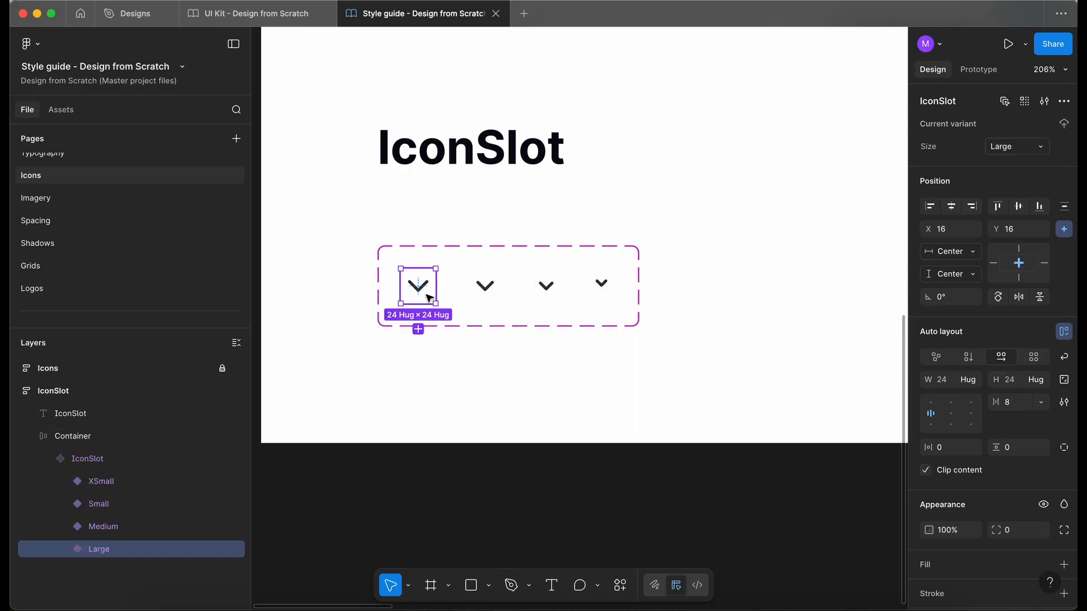
pyautogui.keyDown('shift'); pyautogui.click(108, 480); pyautogui.keyUp('shift')
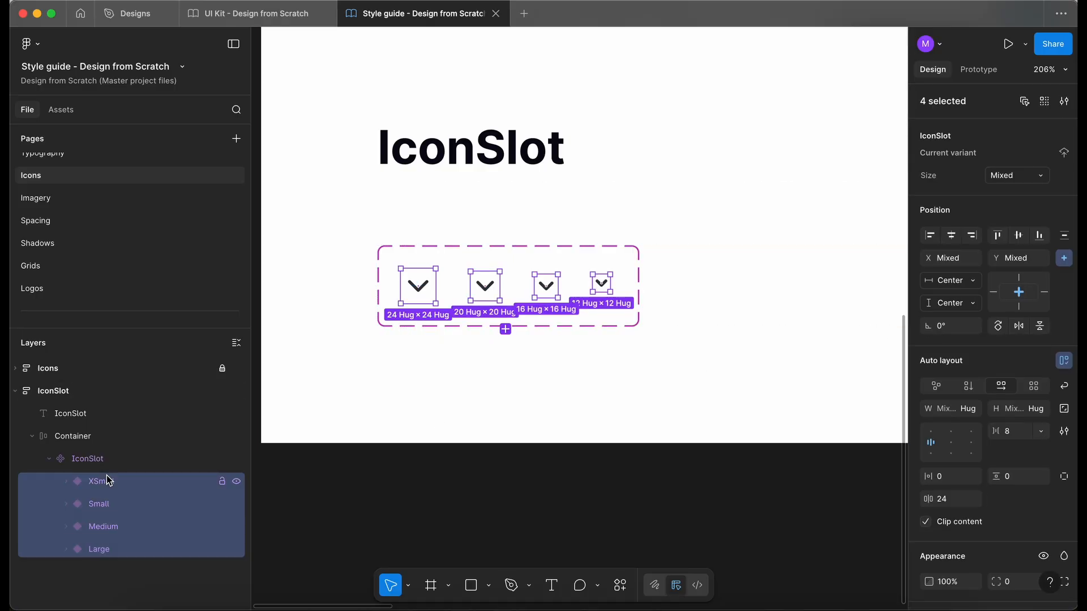
pyautogui.click(1040, 431)
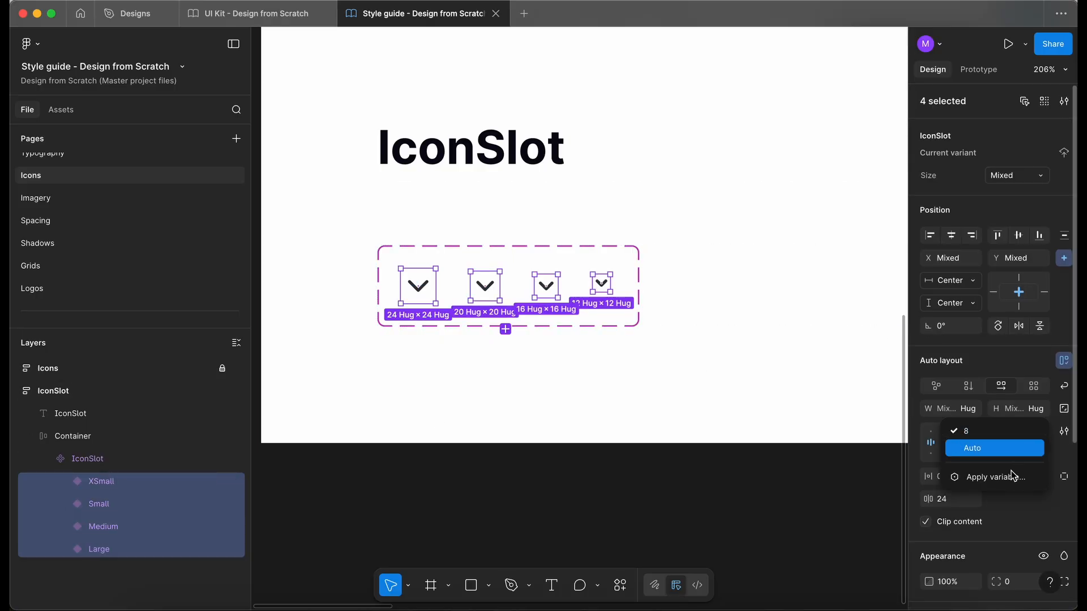
pyautogui.click(575, 467)
pyautogui.click(13, 390)
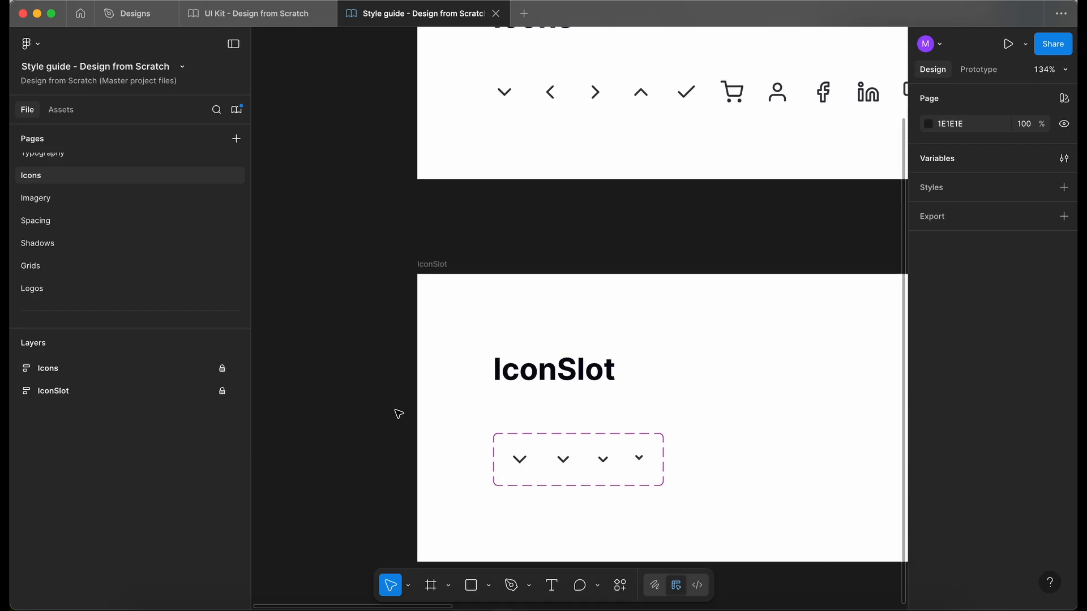
# - Publish the modified IconSlot component to the Style guide library with the description "Updated Iconslot to have an autolayout."
pyautogui.scroll(-3, 399, 413)
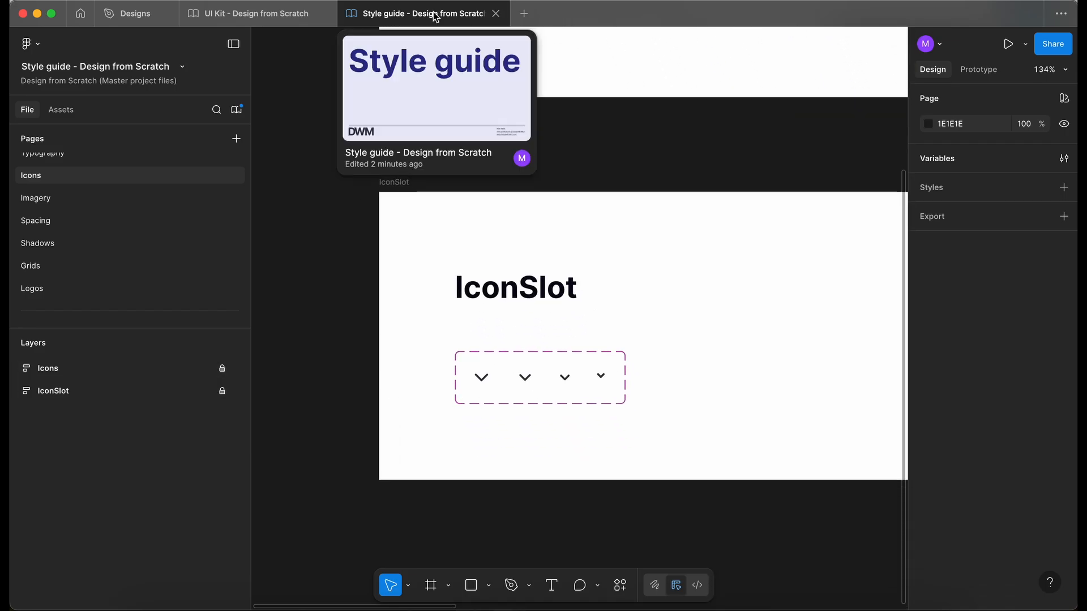
pyautogui.click(237, 110)
pyautogui.click(770, 158)
pyautogui.click(445, 189)
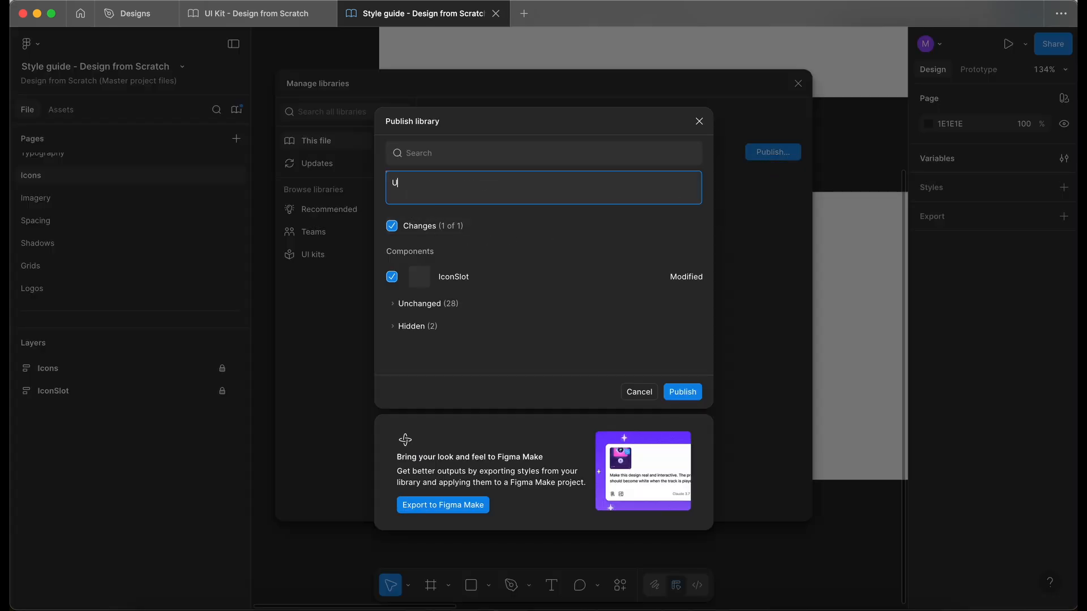
pyautogui.write('Updated Iconslot to have an autolayout.')
pyautogui.click(696, 392)
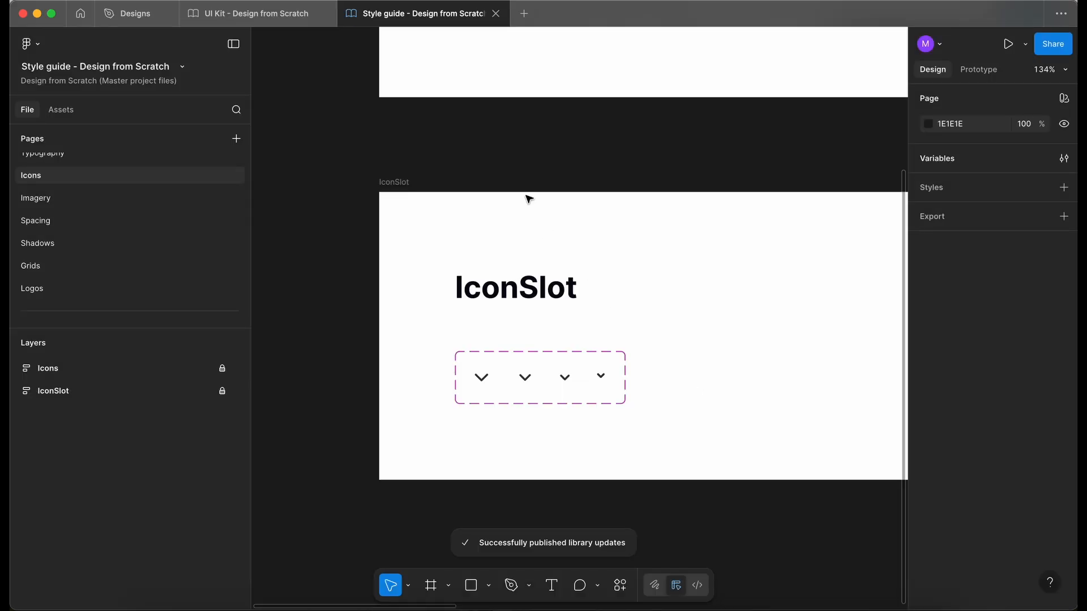
# - Switch to the UI Kit file and apply the pending library update
pyautogui.click(283, 14)
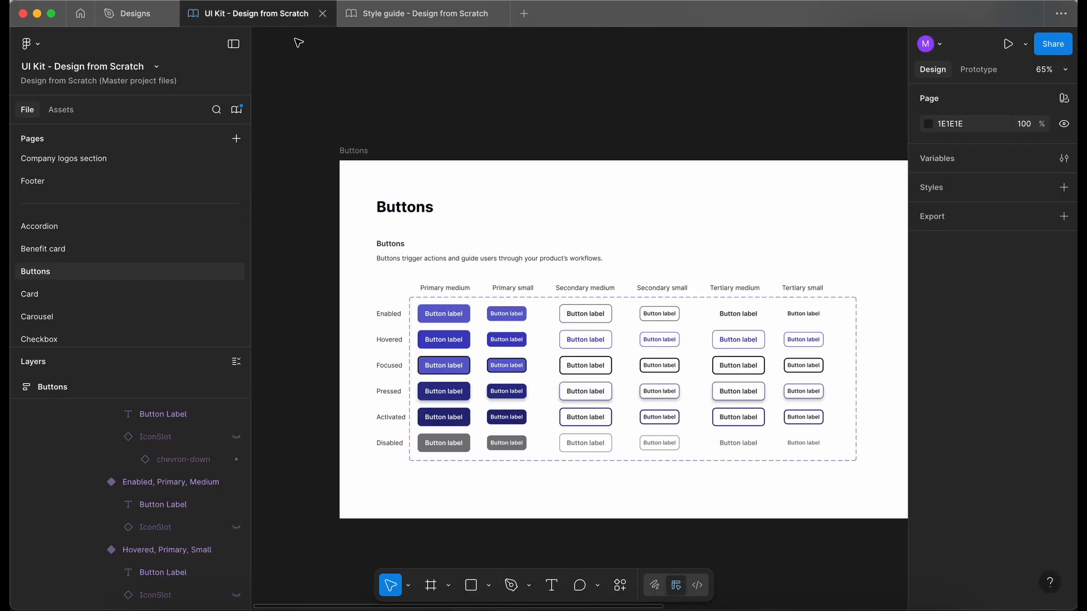
pyautogui.click(236, 111)
pyautogui.click(776, 504)
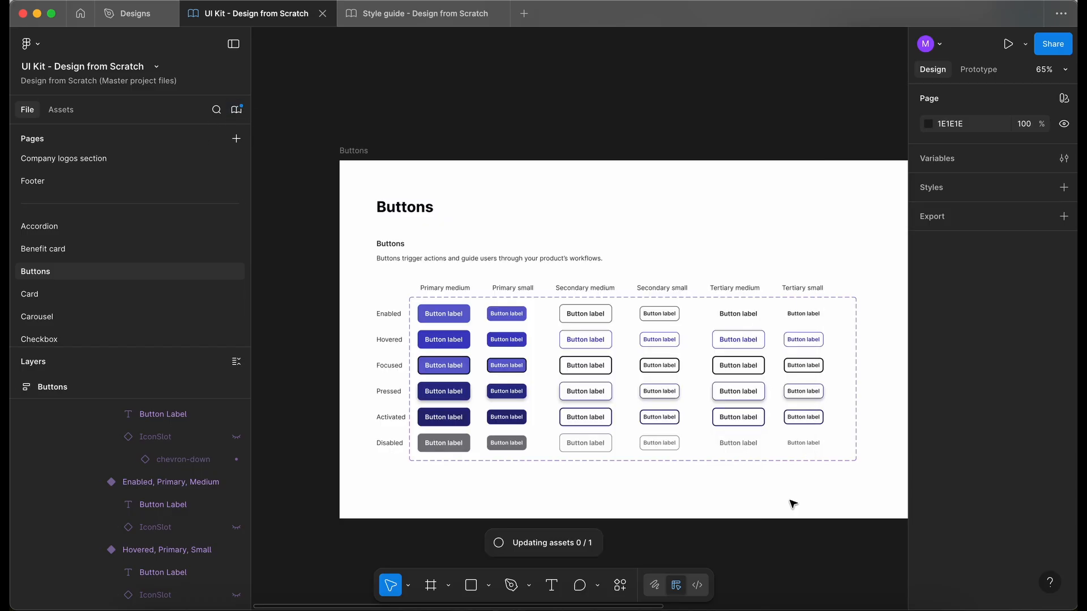
# - Place an instance of the enabled primary small button on the empty canvas beside the Buttons frame
pyautogui.scroll(4, 389, 384)
pyautogui.click(422, 309)
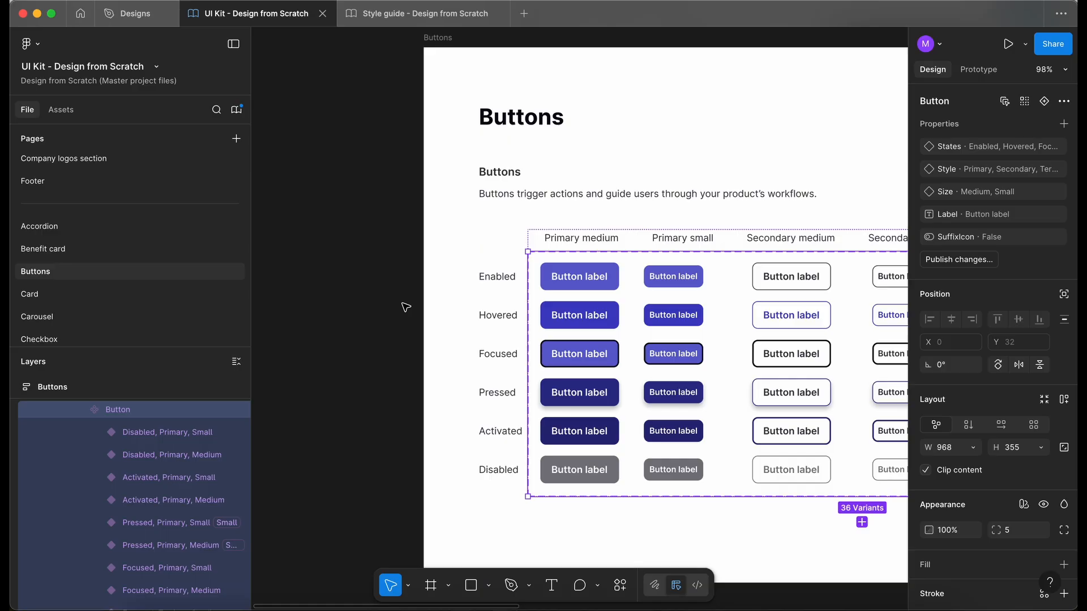
pyautogui.scroll(-4, 406, 307)
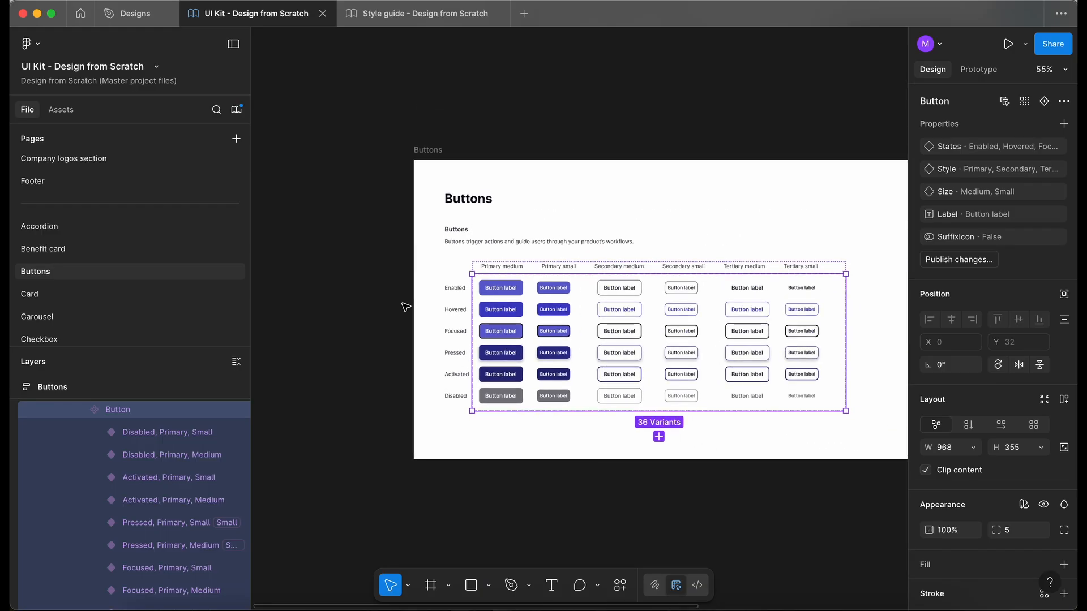
pyautogui.scroll(4, 378, 269)
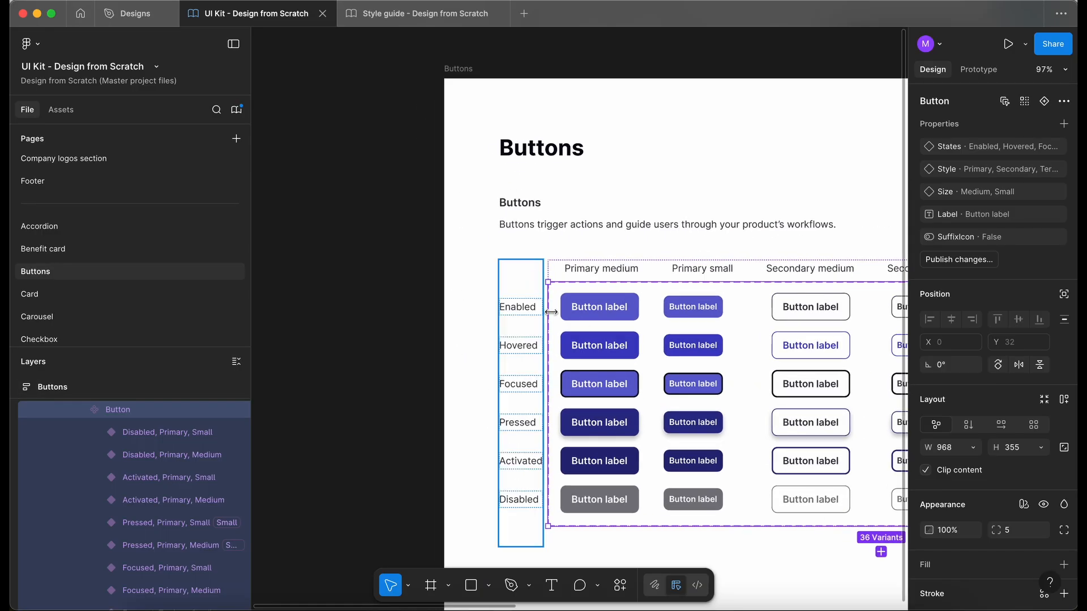
pyautogui.keyDown('super'); pyautogui.click(591, 315); pyautogui.keyUp('super')
pyautogui.click(685, 312)
pyautogui.moveTo(687, 312); pyautogui.dragTo(381, 347)
pyautogui.hscroll(-1, 383, 350)
pyautogui.scroll(-1, 382, 350)
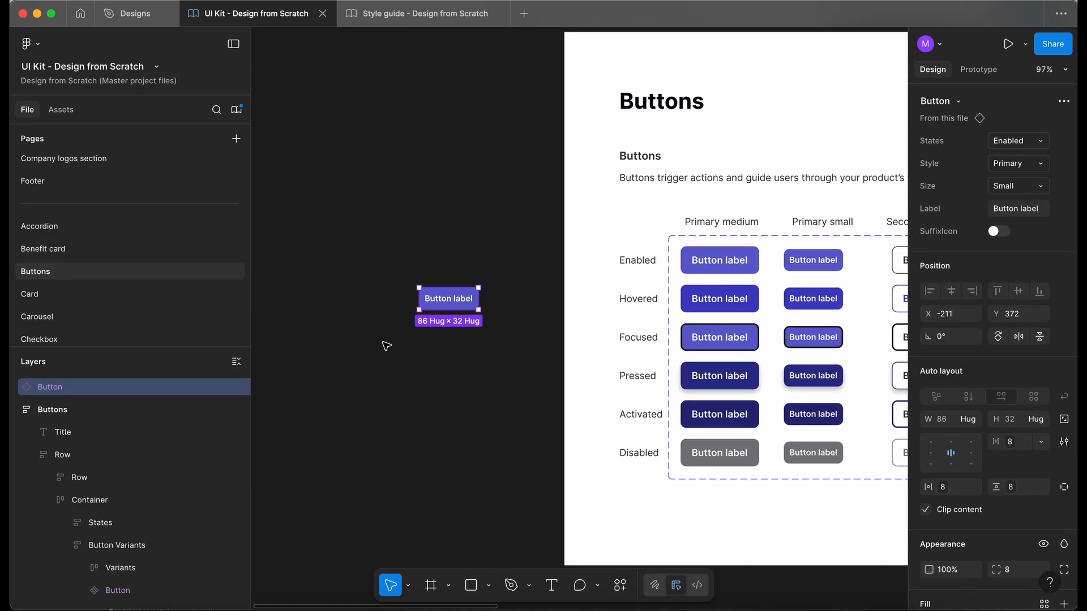
# - Turn on SuffixIcon for the button instance beside the Buttons frame
pyautogui.click(999, 232)
pyautogui.click(999, 232)
pyautogui.click(999, 232)
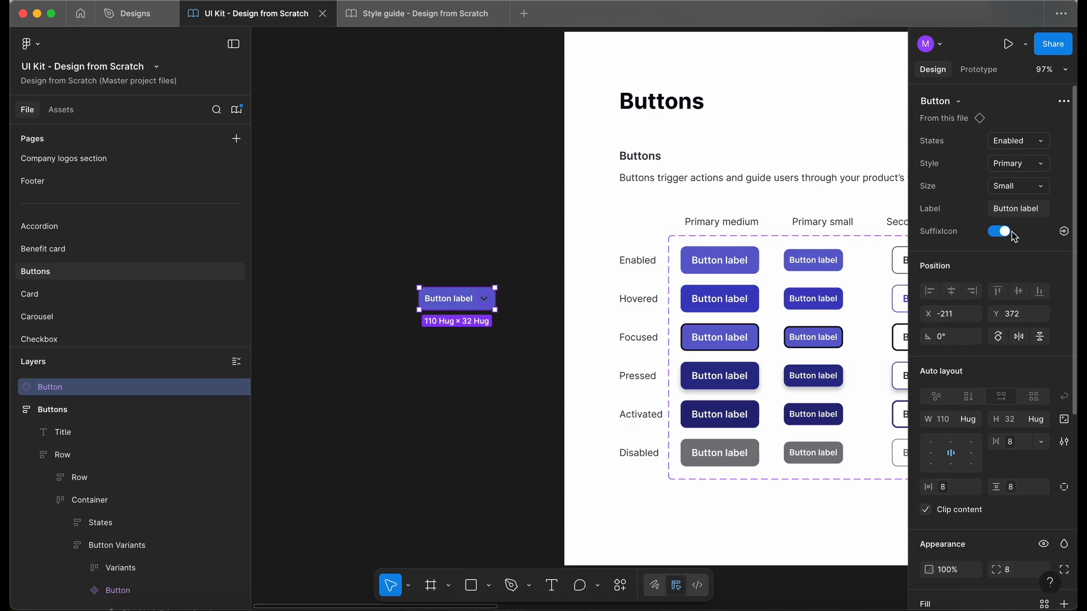
# - Expose the nested IconSlot properties on the Button component set
pyautogui.keyDown('super'); pyautogui.click(772, 242); pyautogui.keyUp('super')
pyautogui.hscroll(1, 773, 242)
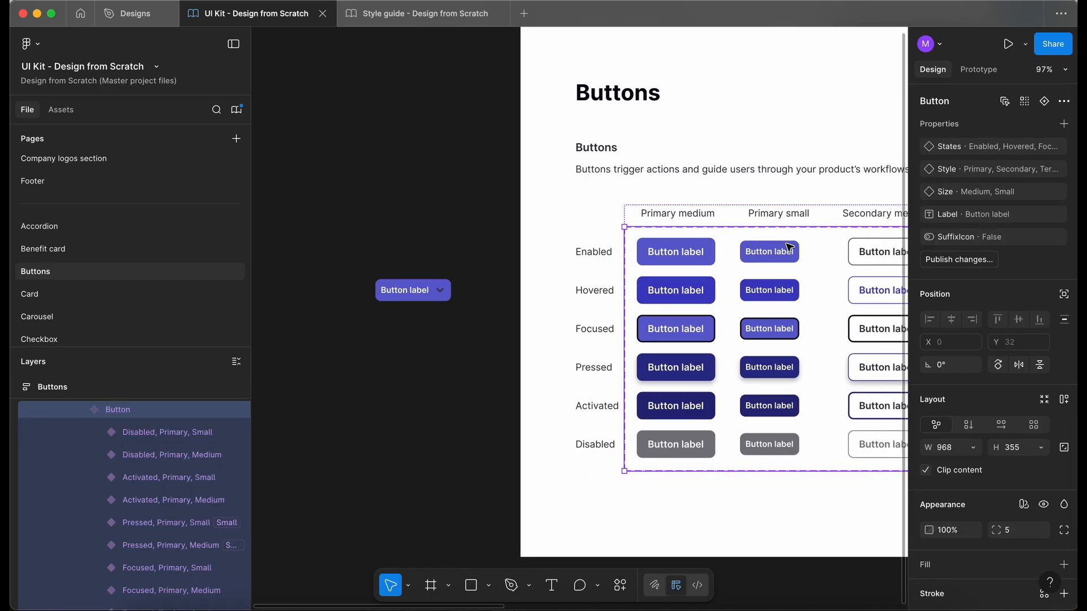
pyautogui.click(1064, 124)
pyautogui.click(1019, 261)
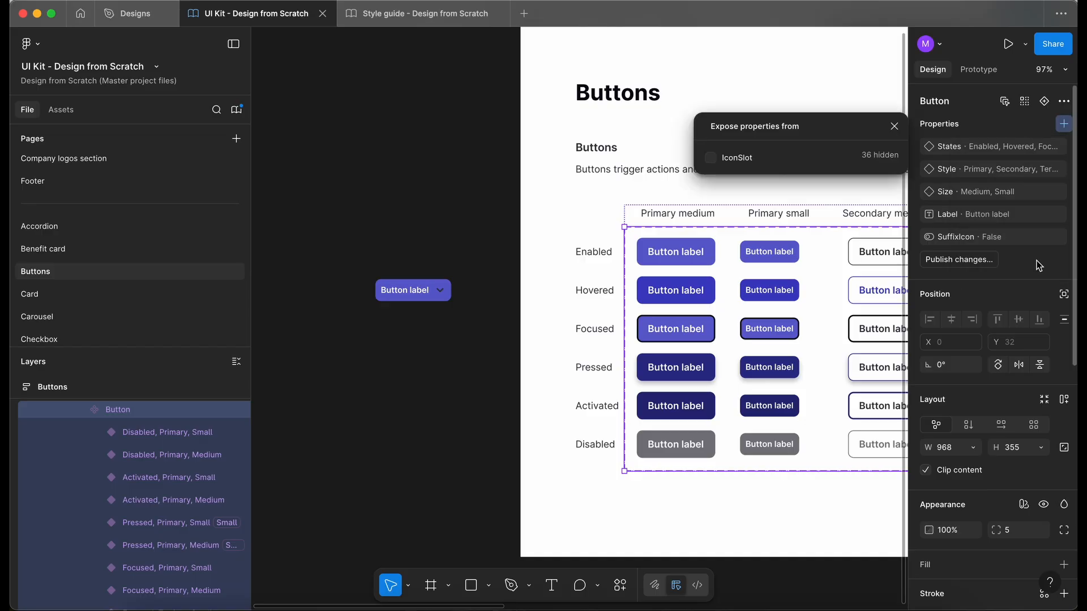
pyautogui.click(712, 158)
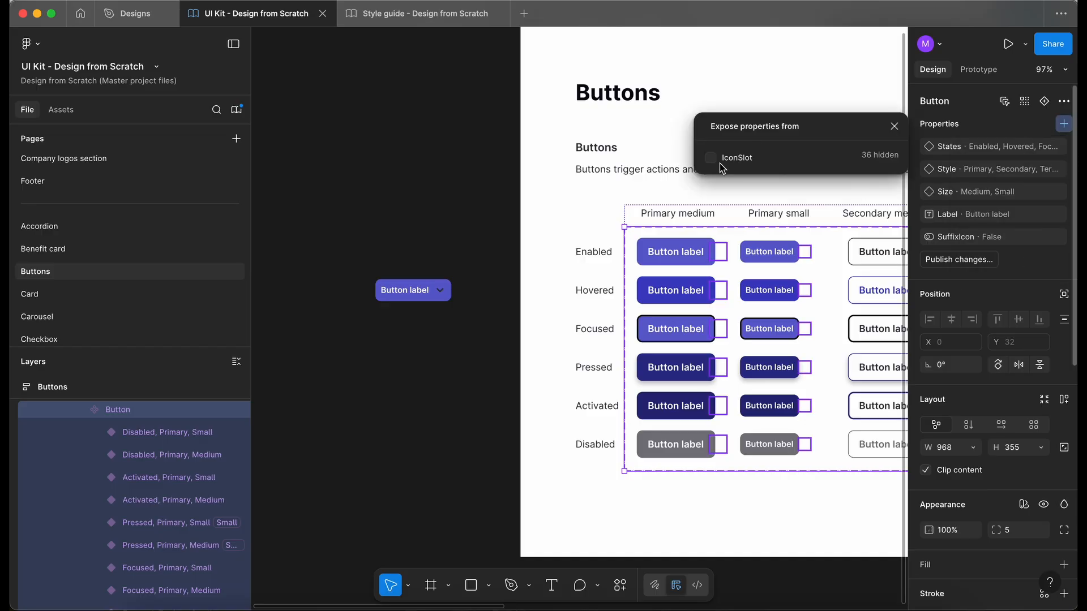
pyautogui.click(894, 126)
# - Select the button instance beside the Buttons frame and check its exposed IconSlot properties
pyautogui.click(436, 305)
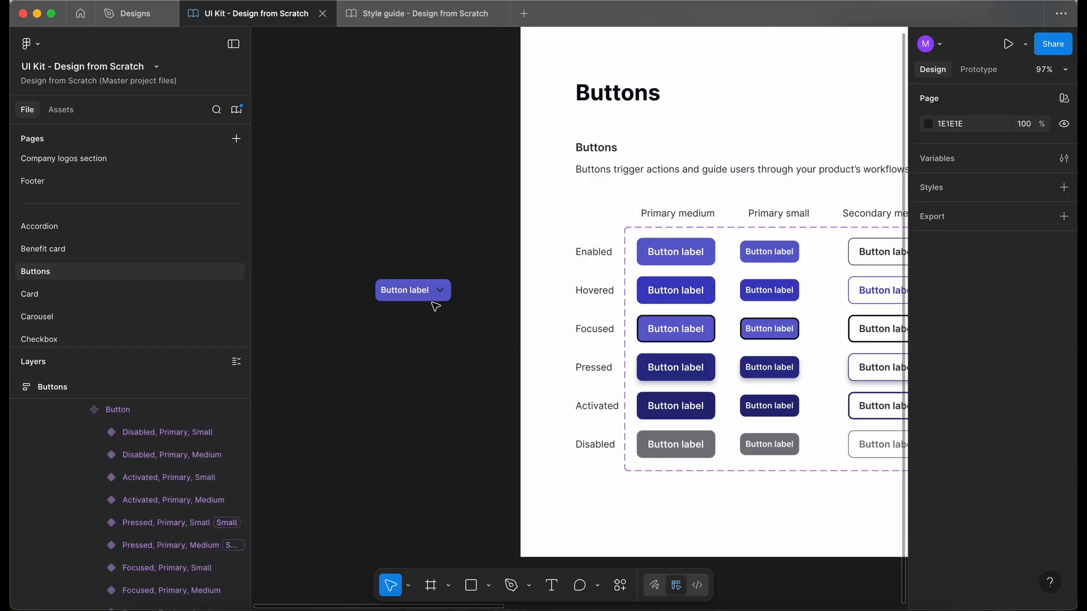
pyautogui.click(431, 296)
pyautogui.hscroll(-3, 434, 300)
pyautogui.scroll(-1, 435, 300)
pyautogui.scroll(3, 434, 300)
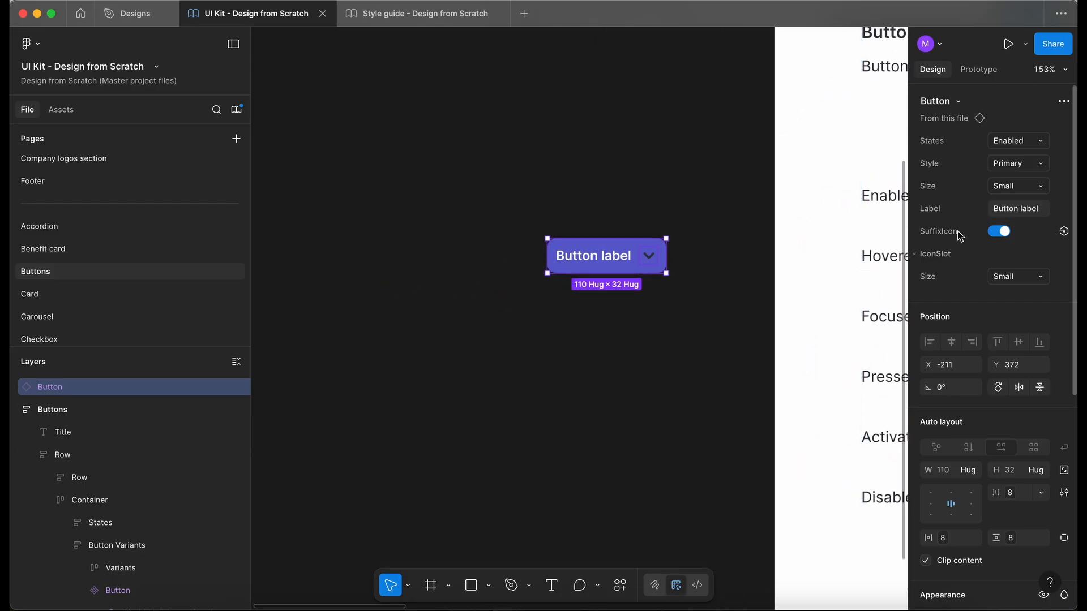
# - Toggle SuffixIcon off and back on to test it on the button instance beside the Buttons frame
pyautogui.click(999, 233)
pyautogui.click(999, 232)
pyautogui.click(999, 232)
pyautogui.click(1000, 233)
# - Try the Large, Medium, Small and XSmall IconSlot sizes on the button instance beside the Buttons frame
pyautogui.scroll(3, 730, 236)
pyautogui.hscroll(-2, 672, 233)
pyautogui.click(1029, 278)
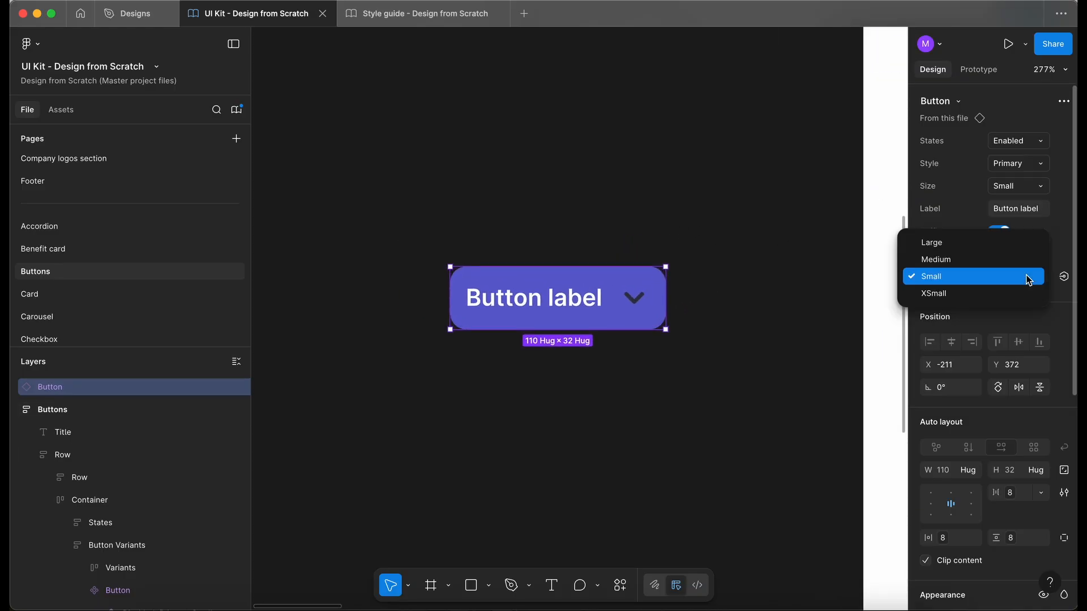
pyautogui.click(986, 246)
pyautogui.click(1023, 277)
pyautogui.click(1018, 293)
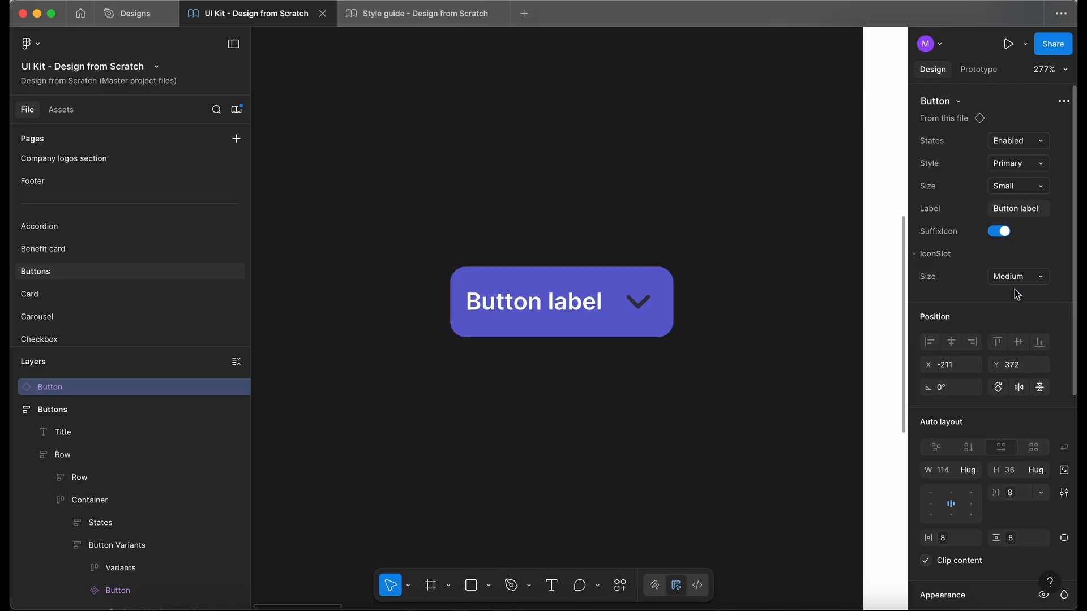
pyautogui.click(1015, 278)
pyautogui.click(999, 294)
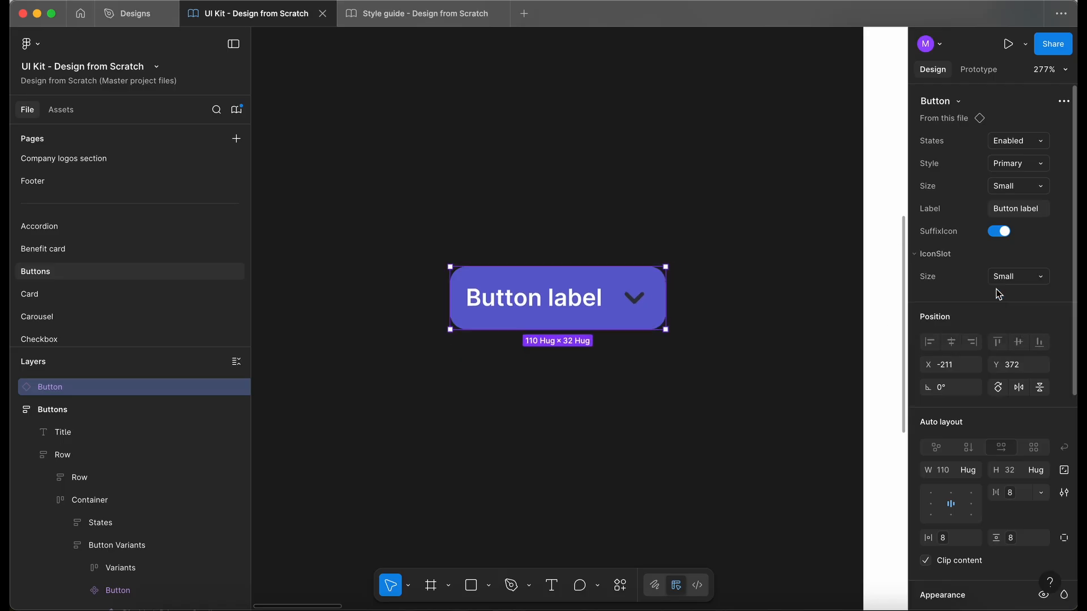
pyautogui.click(1022, 276)
pyautogui.click(1010, 295)
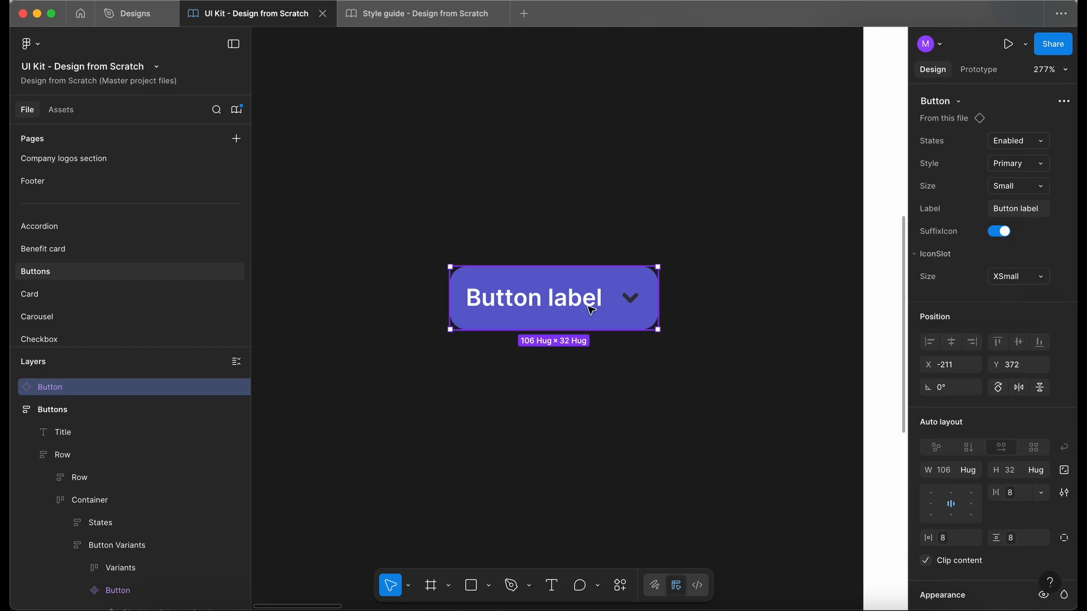
# - Publish the Button change to the UI Kit library with the description "Updated button component to include control for iconslot sizes."
pyautogui.scroll(5, 591, 307)
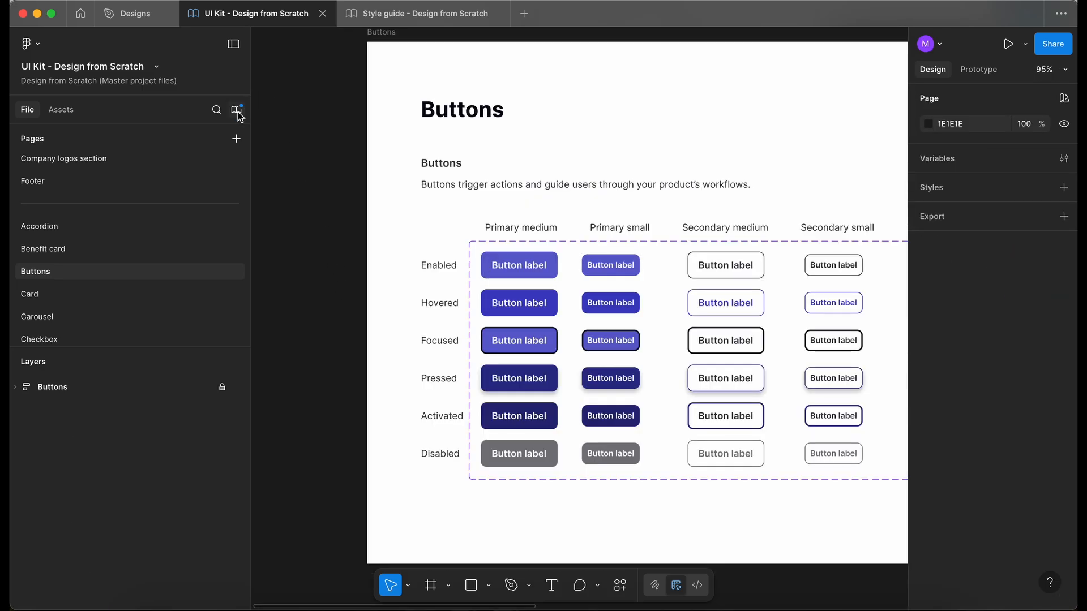
pyautogui.click(237, 112)
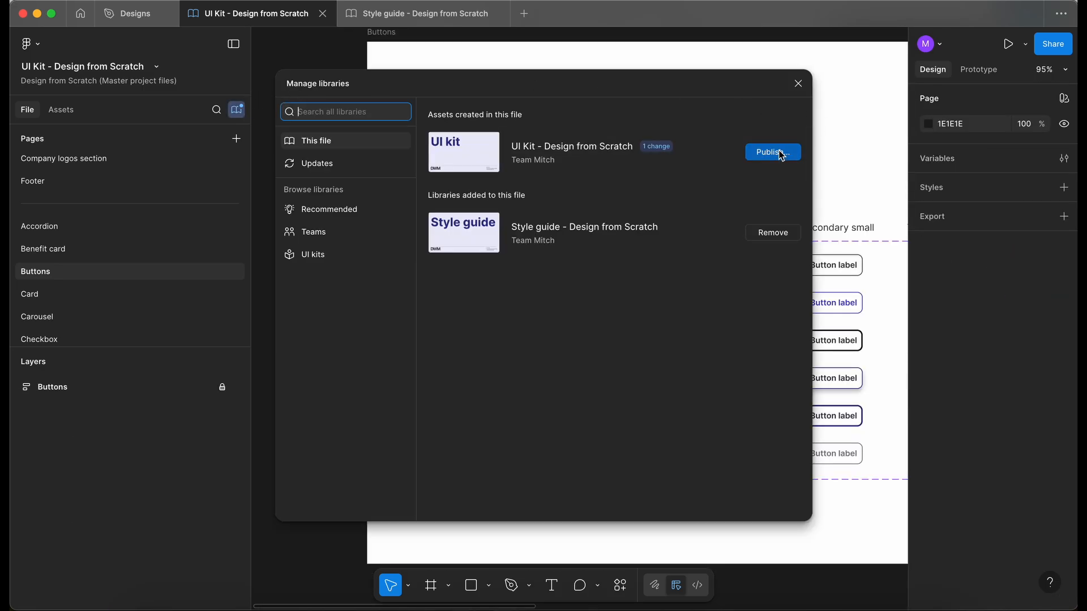
pyautogui.click(774, 152)
pyautogui.click(470, 196)
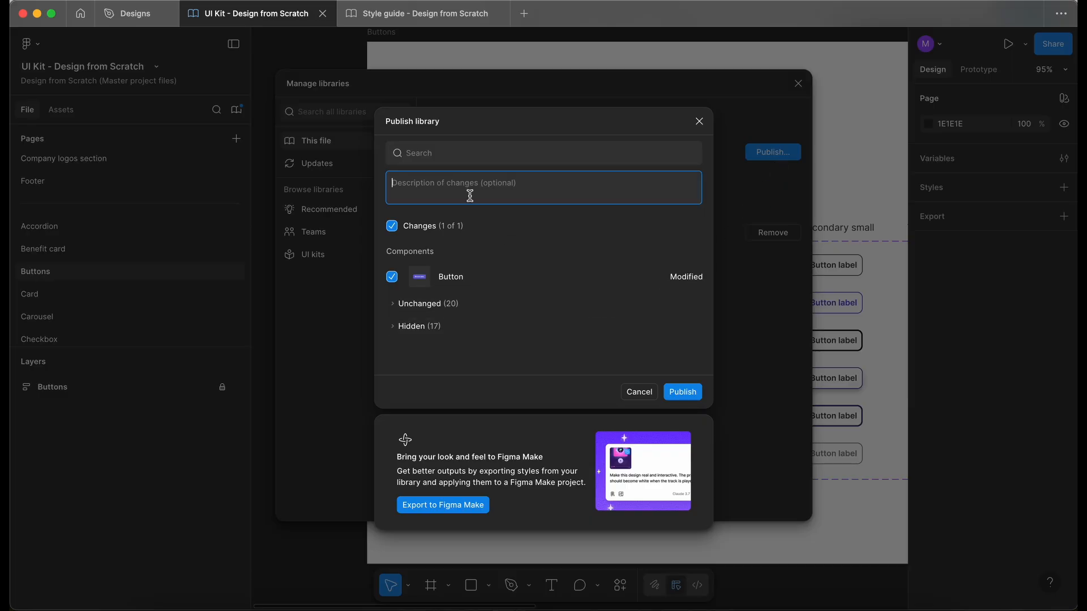
pyautogui.write('Updated button component to include control for iconslot sizes.')
pyautogui.click(683, 392)
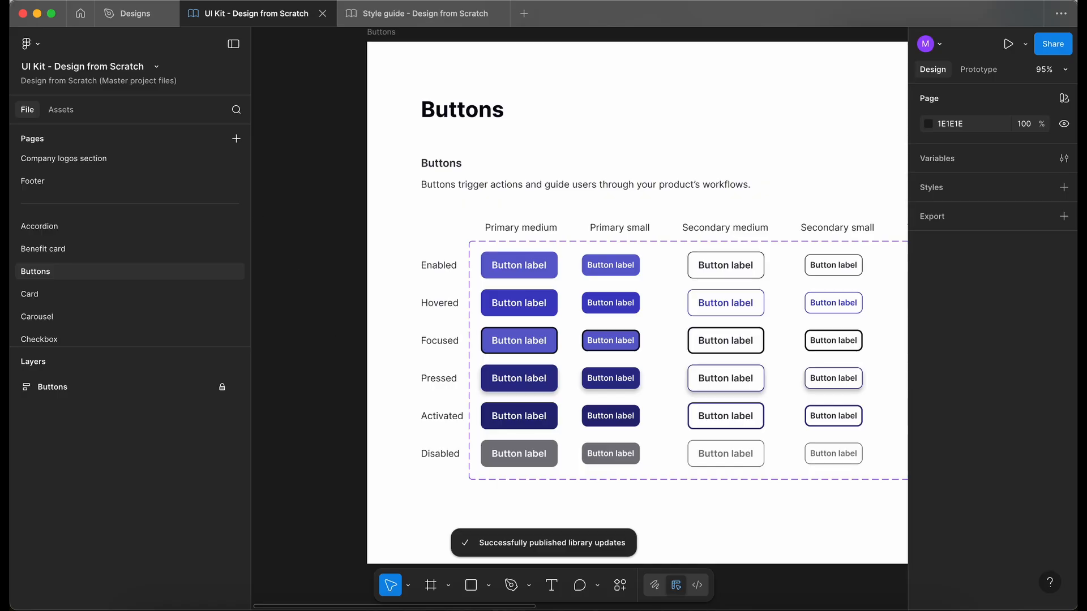
# - Switch to the Designs file and accept all available library updates
pyautogui.click(117, 16)
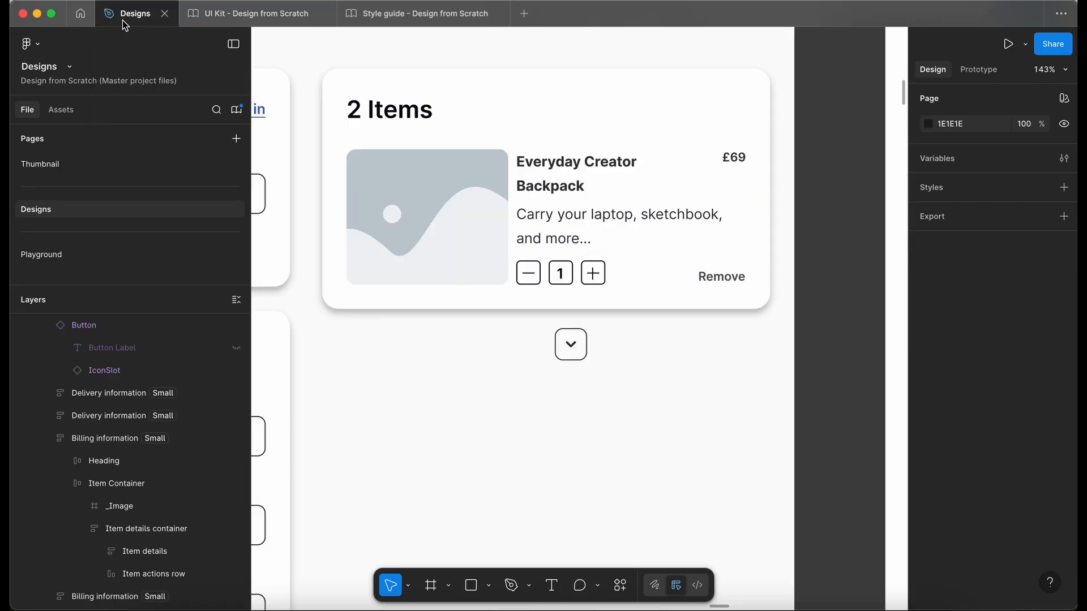
pyautogui.click(237, 112)
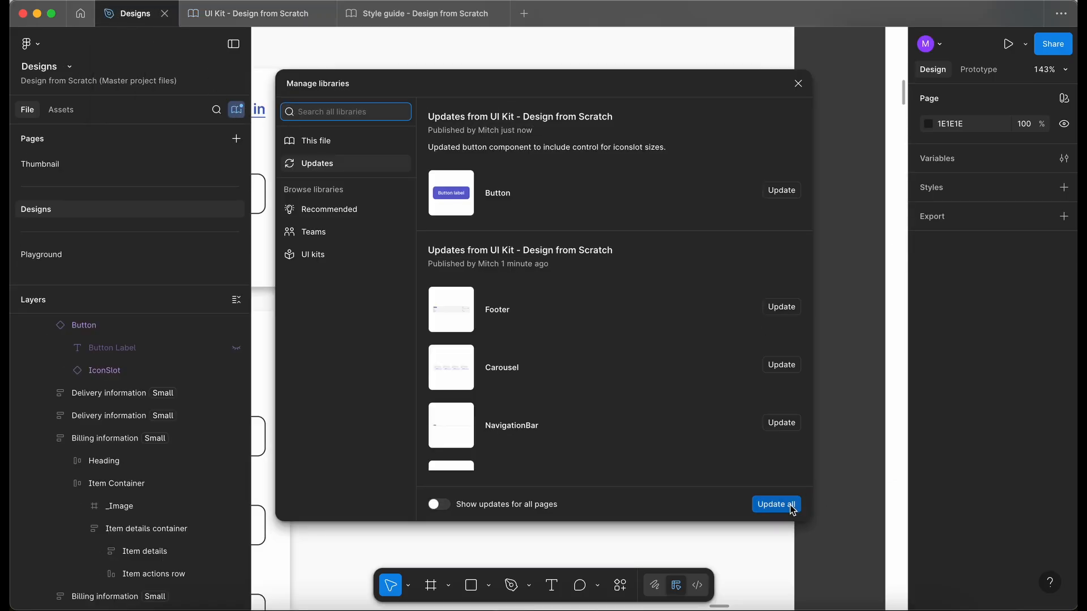
pyautogui.click(791, 508)
pyautogui.scroll(5, 650, 436)
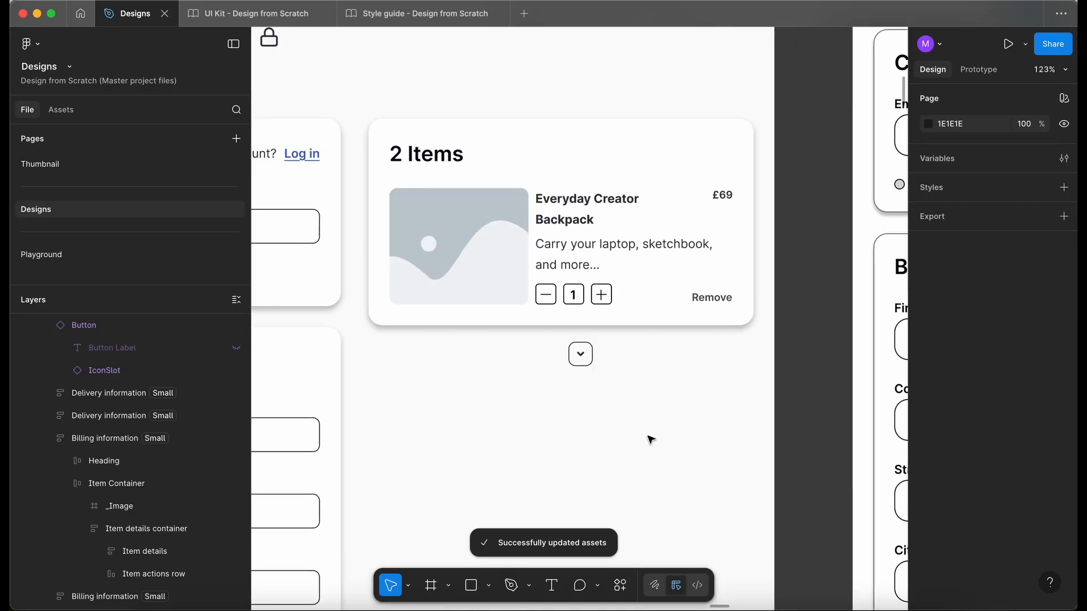
# - Reset all overrides on the chevron button instance below the 2 Items card
pyautogui.click(507, 274)
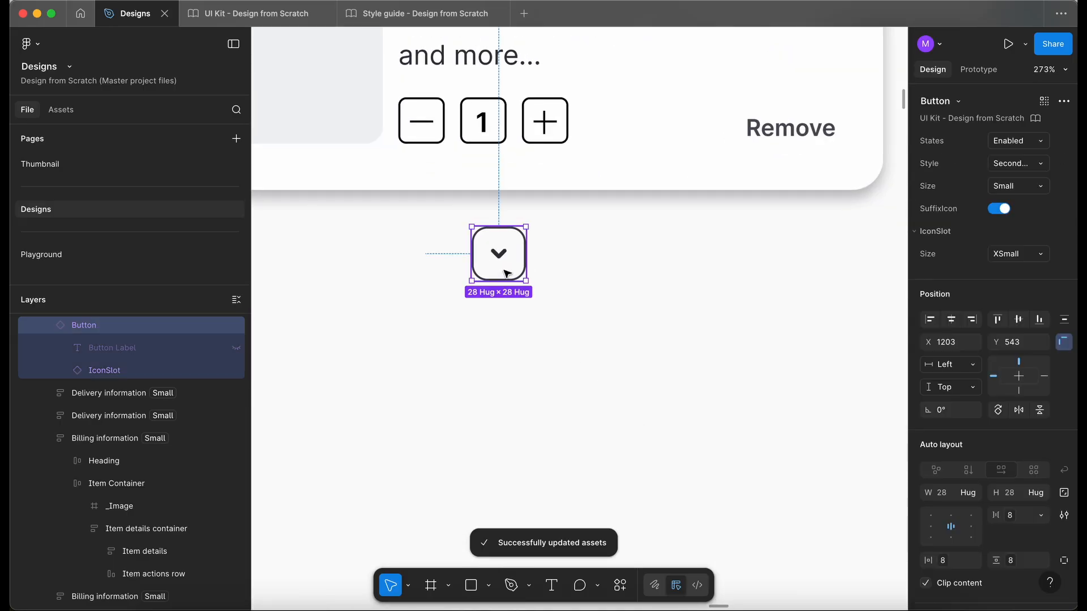
pyautogui.scroll(4, 506, 273)
pyautogui.hscroll(-3, 505, 273)
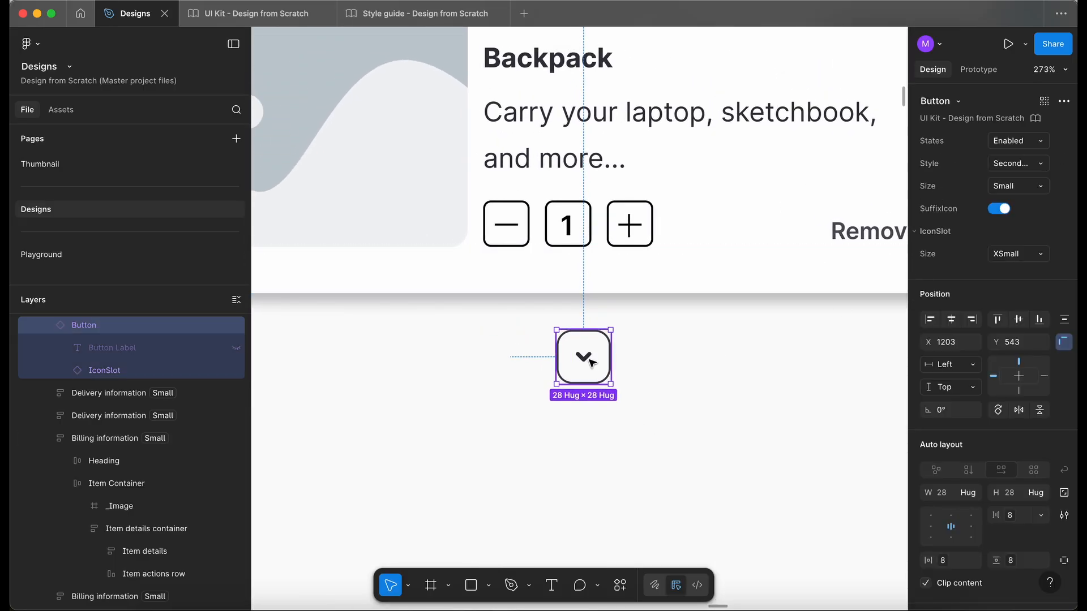
pyautogui.rightClick(590, 361)
pyautogui.click(633, 426)
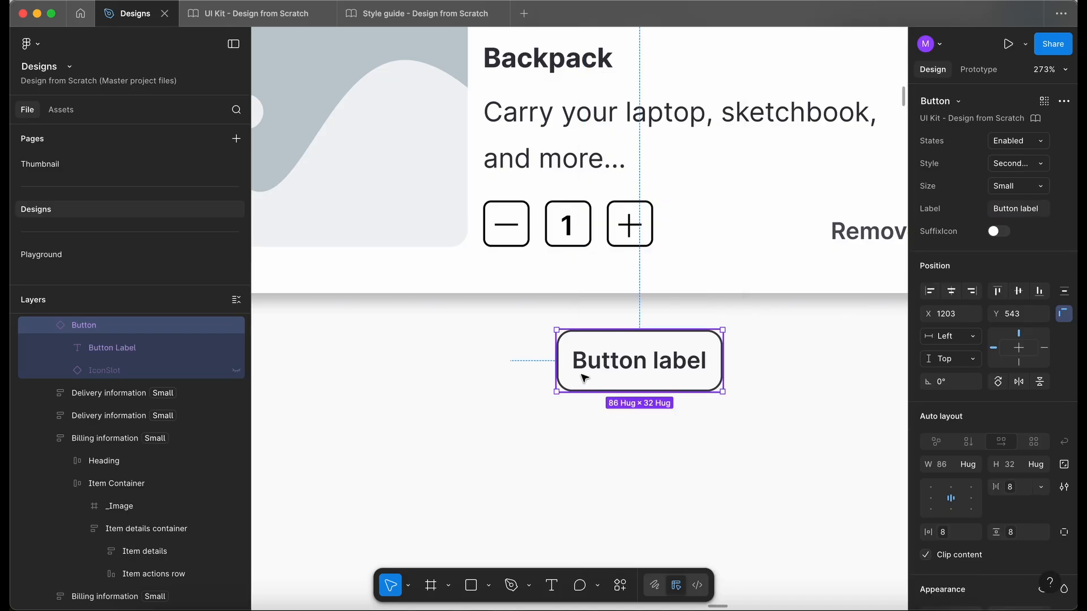
# - Hide the Button Label layer inside the button instance below the 2 Items card
pyautogui.scroll(-3, 584, 378)
pyautogui.scroll(-1, 585, 378)
pyautogui.hscroll(2, 585, 378)
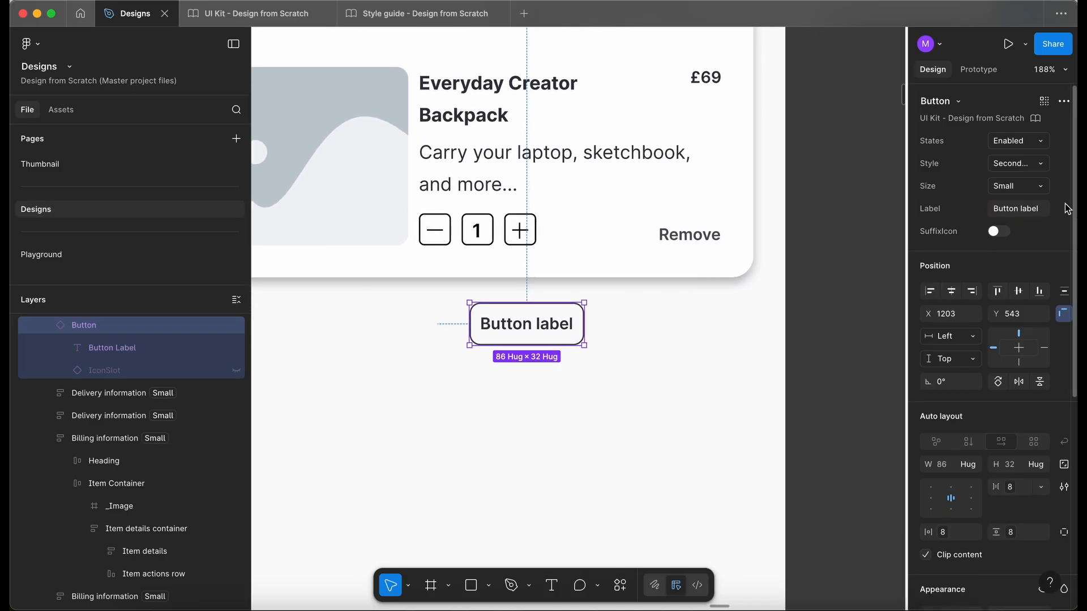
pyautogui.click(1007, 189)
pyautogui.click(1007, 190)
pyautogui.click(148, 352)
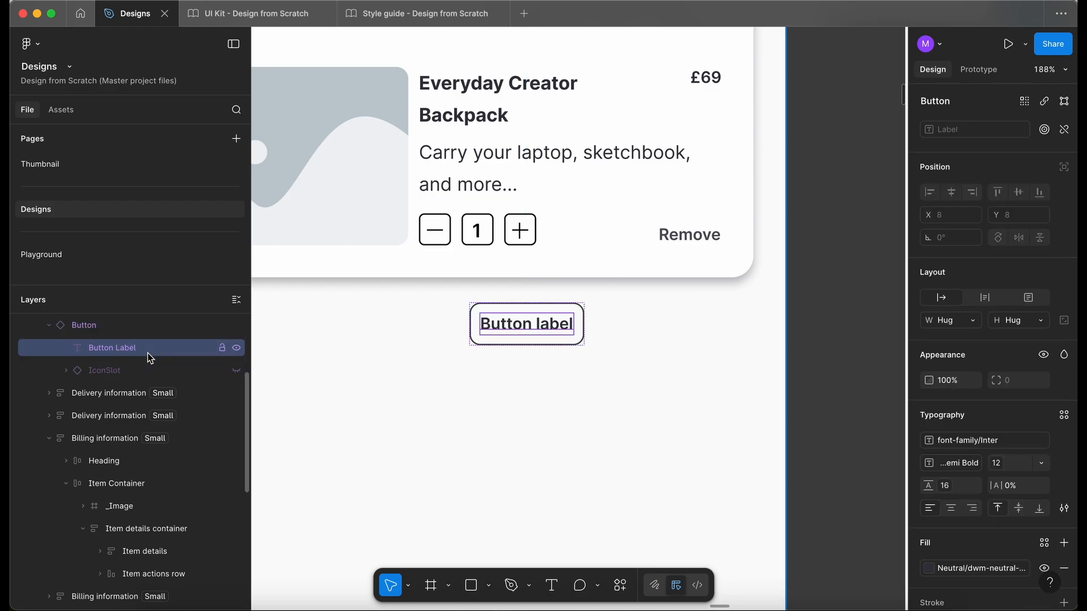
pyautogui.click(236, 348)
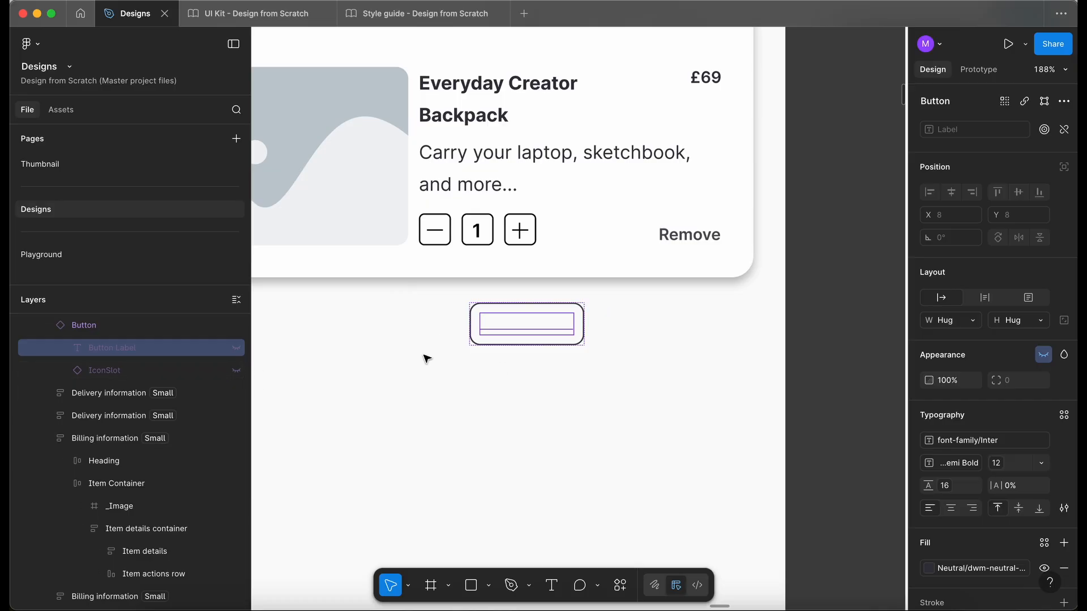
# - Turn on SuffixIcon for the button below the 2 Items card and set its IconSlot size to XSmall
pyautogui.click(527, 349)
pyautogui.click(527, 339)
pyautogui.click(1005, 209)
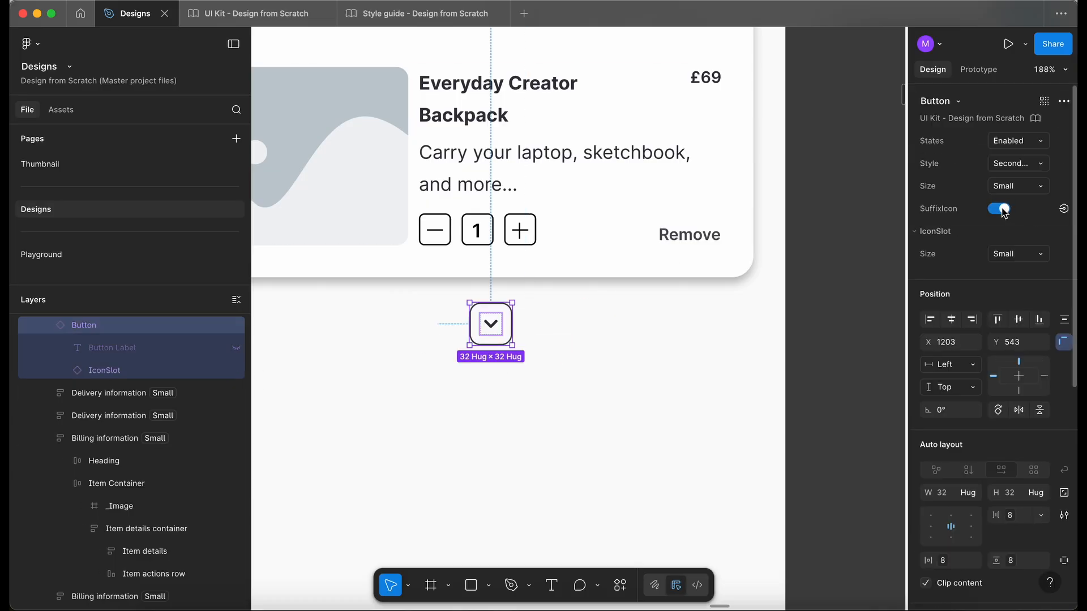
pyautogui.scroll(5, 461, 355)
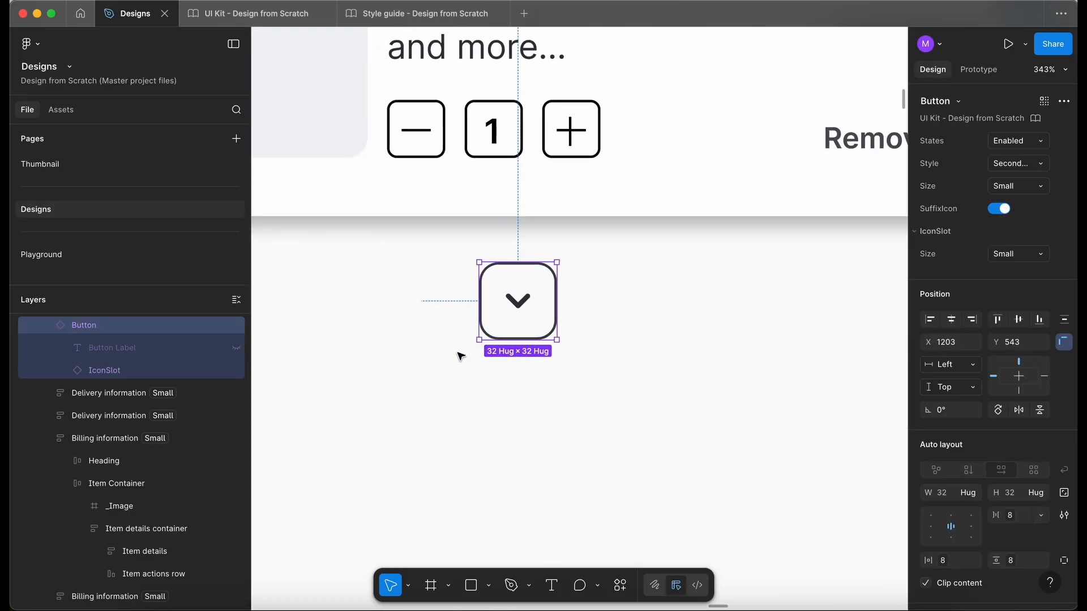
pyautogui.click(1027, 258)
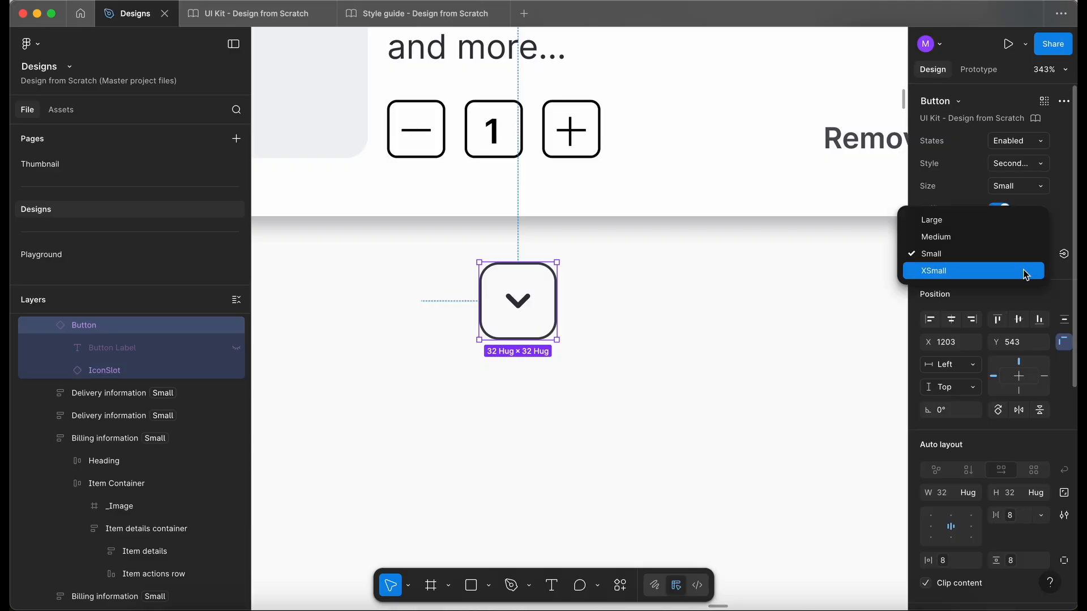
pyautogui.click(1027, 272)
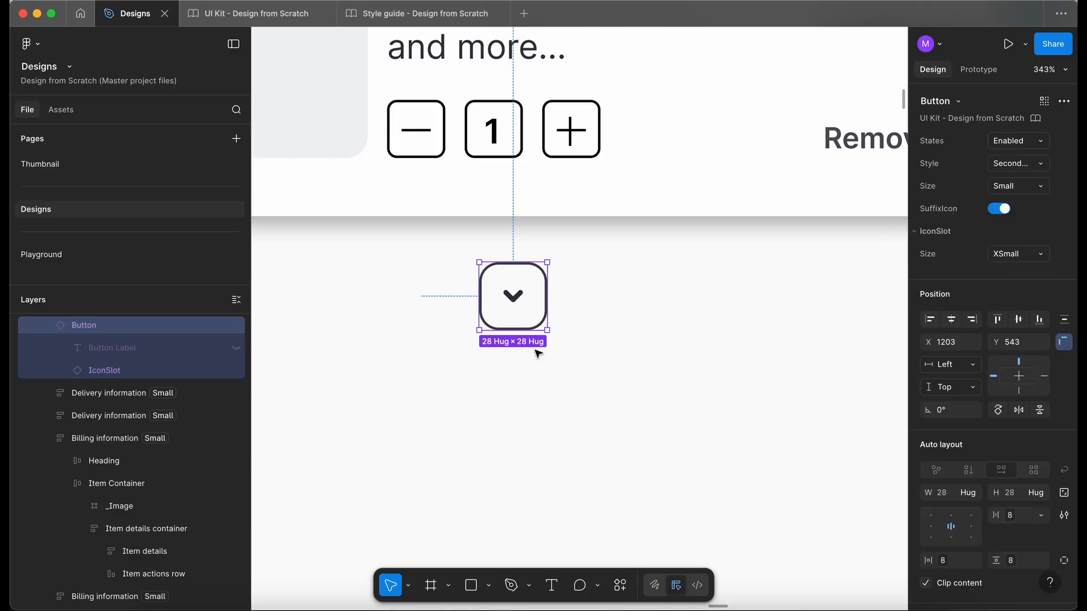
# - Swap the chevron-down icon nested in the button's IconSlot for the plus icon
pyautogui.press('Return')
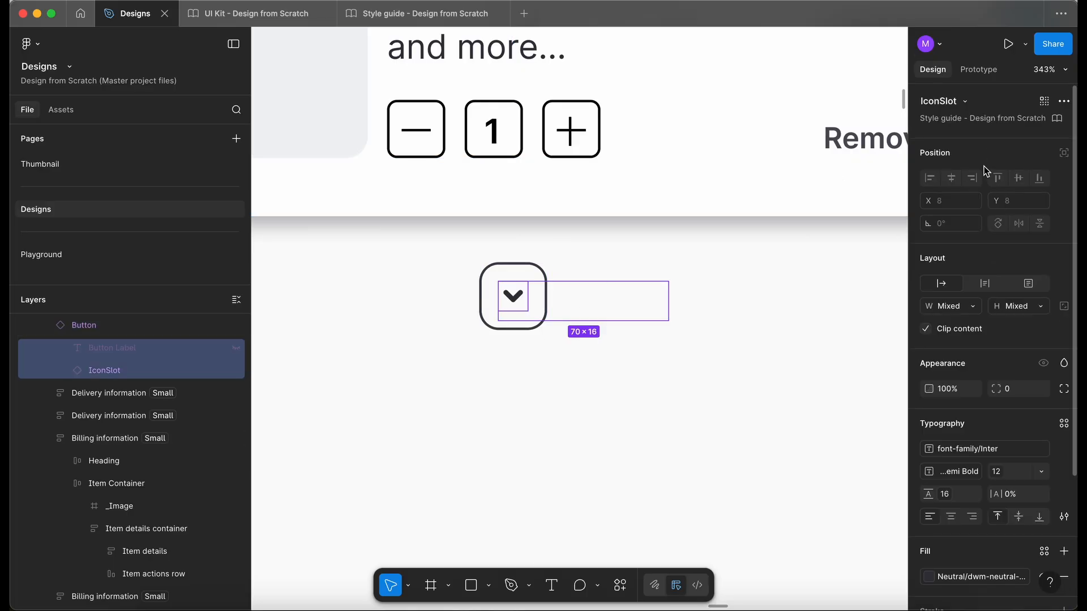
pyautogui.press('Return')
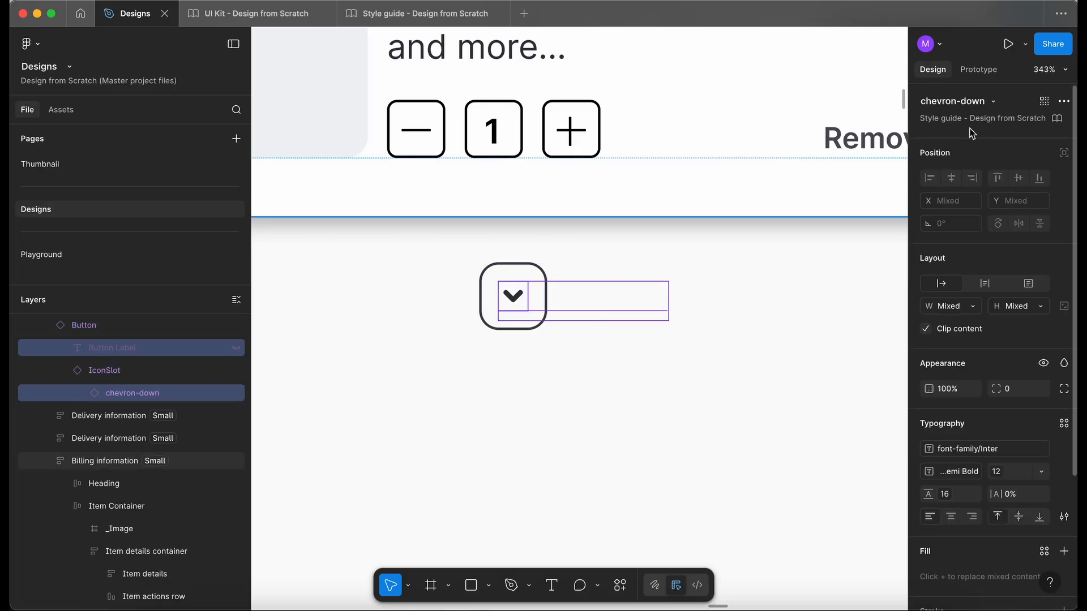
pyautogui.click(991, 102)
pyautogui.write('pl')
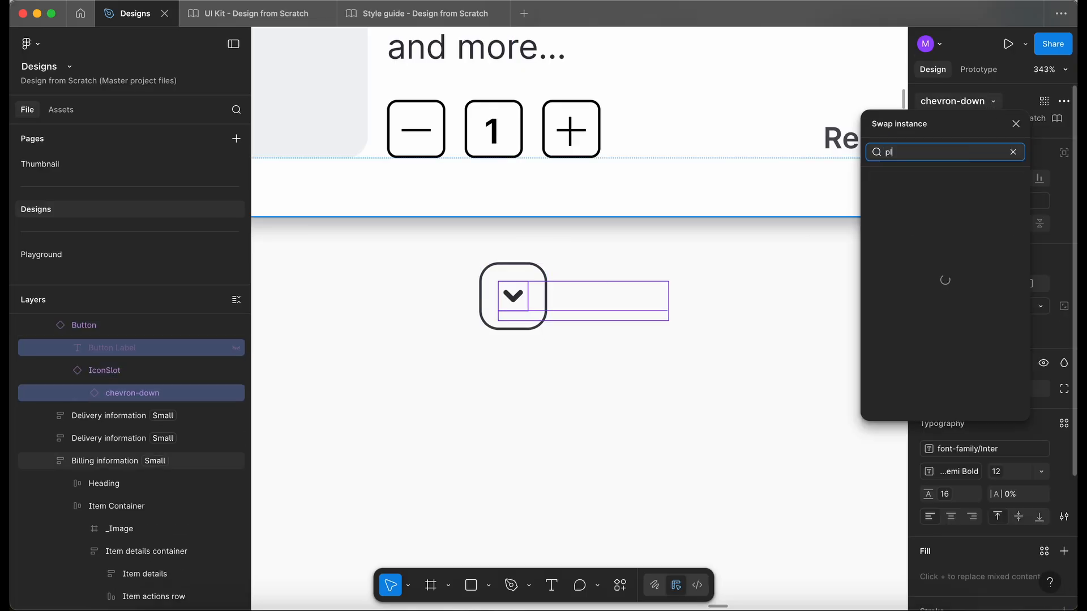
pyautogui.click(888, 187)
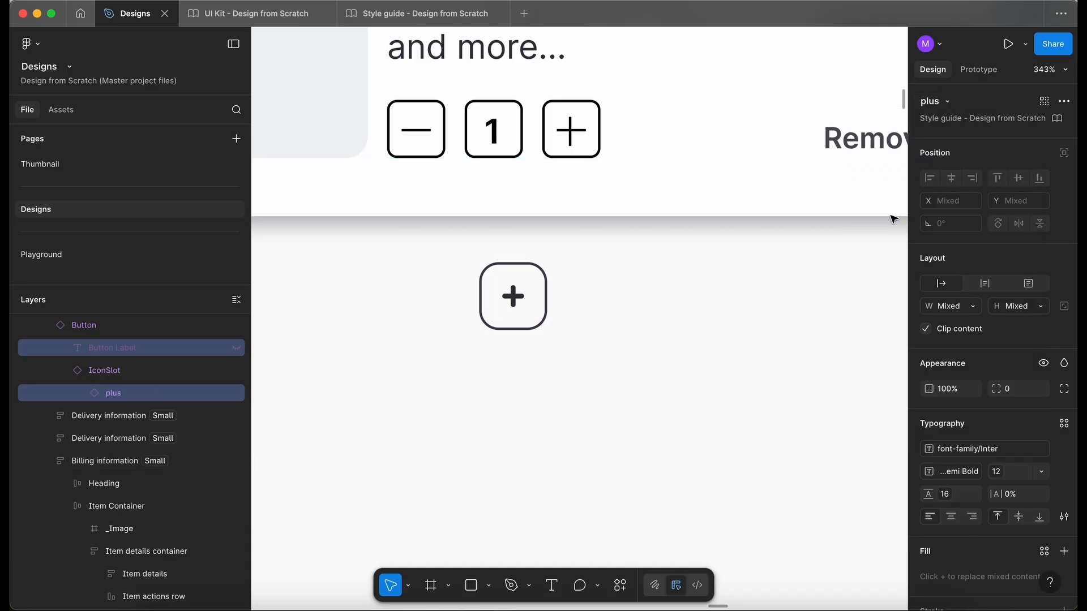
pyautogui.click(614, 344)
# - Duplicate the plus button to its left and swap the copy's nested icon for minus
pyautogui.click(524, 303)
pyautogui.moveTo(524, 303); pyautogui.dragTo(398, 303)
pyautogui.press('Return')
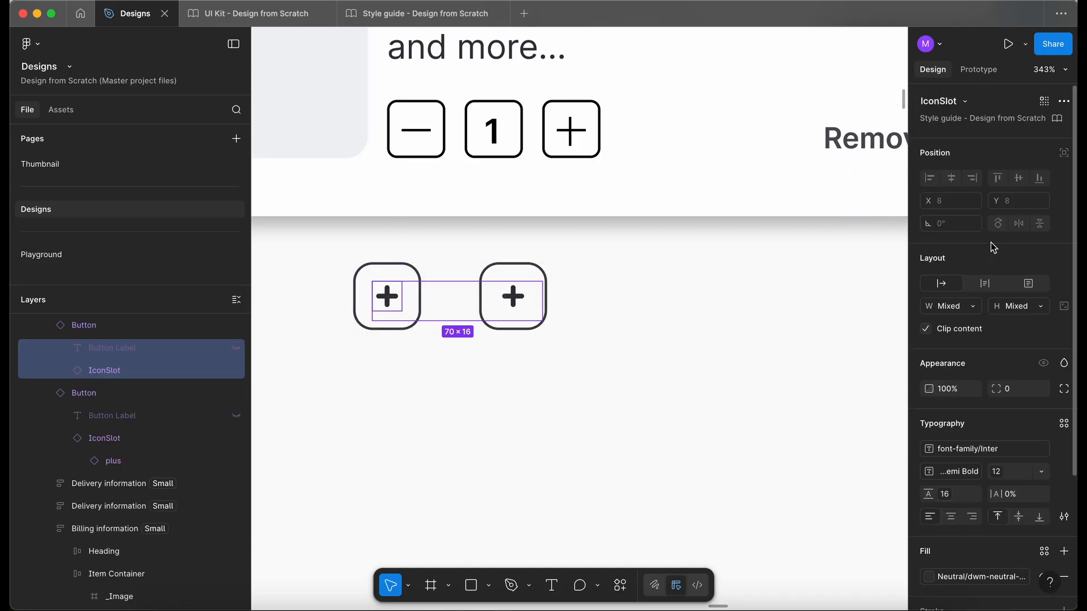
pyautogui.press('Return')
pyautogui.click(949, 102)
pyautogui.write('minu')
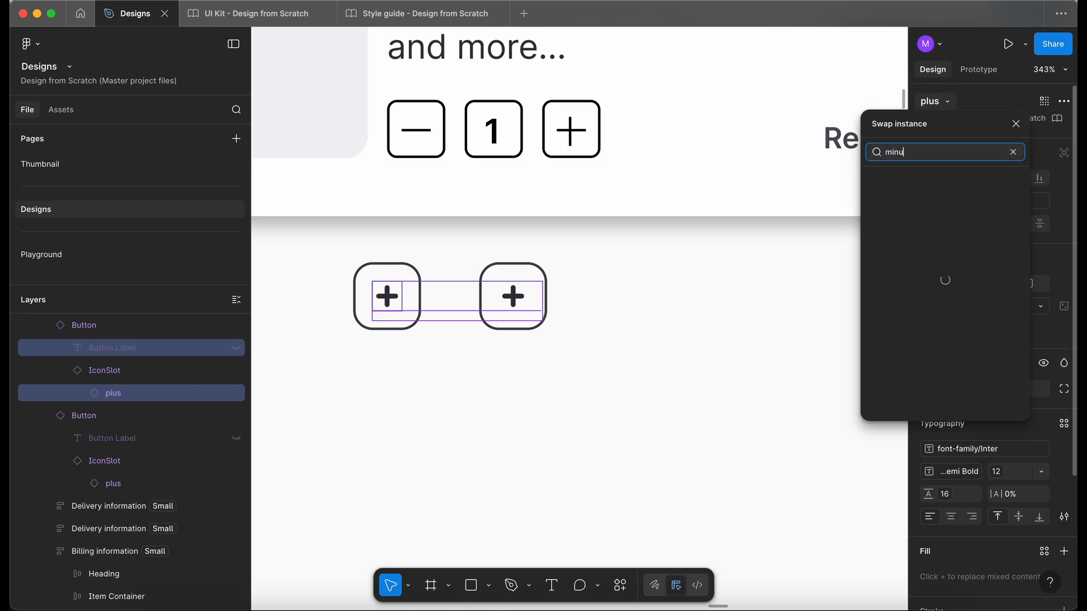
pyautogui.click(883, 186)
pyautogui.click(655, 412)
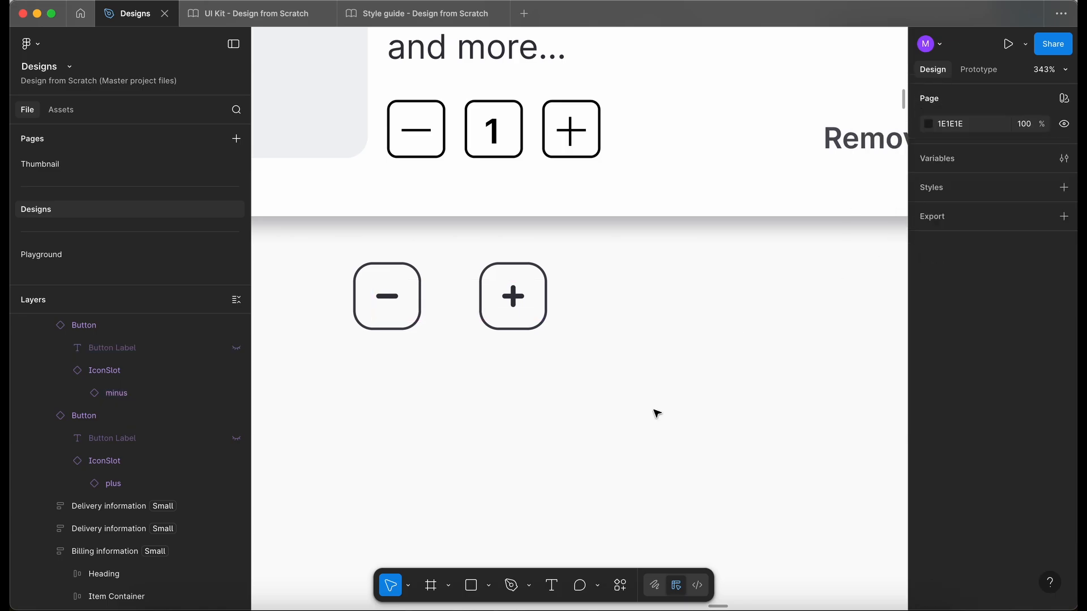
# - Switch to the Style guide file and delete the duplicate minus icon at the end of the icon row
pyautogui.click(425, 17)
pyautogui.scroll(5, 557, 334)
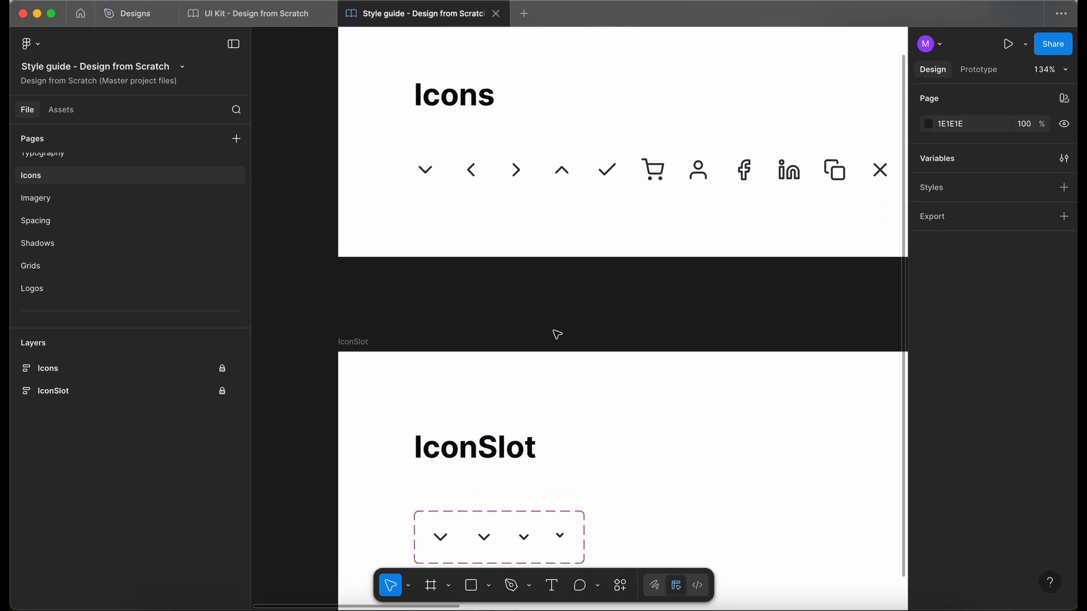
pyautogui.scroll(-2, 557, 334)
pyautogui.hscroll(5, 557, 334)
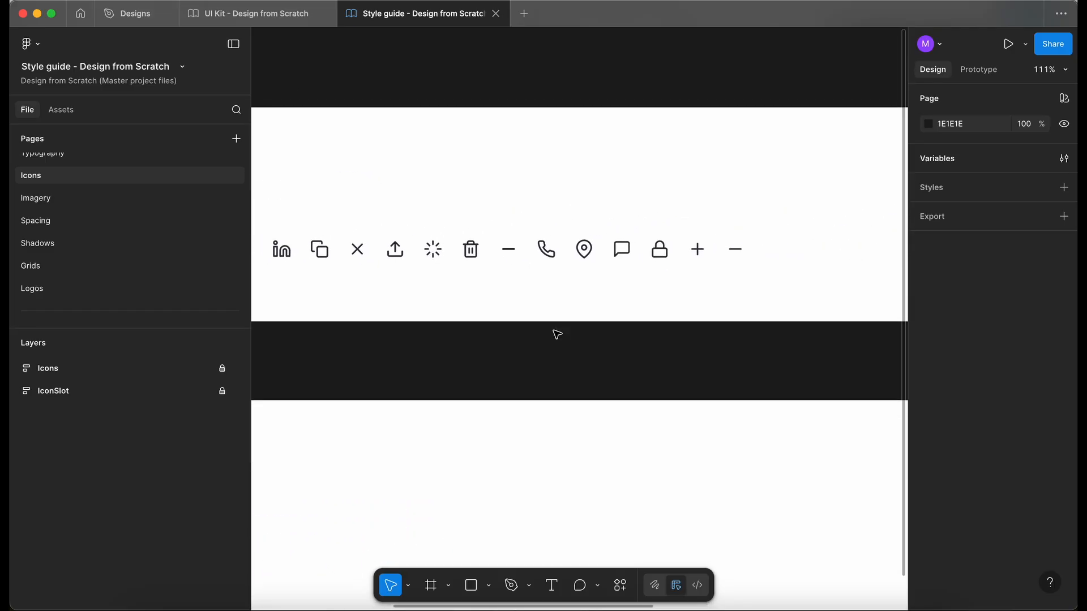
pyautogui.hscroll(3, 557, 334)
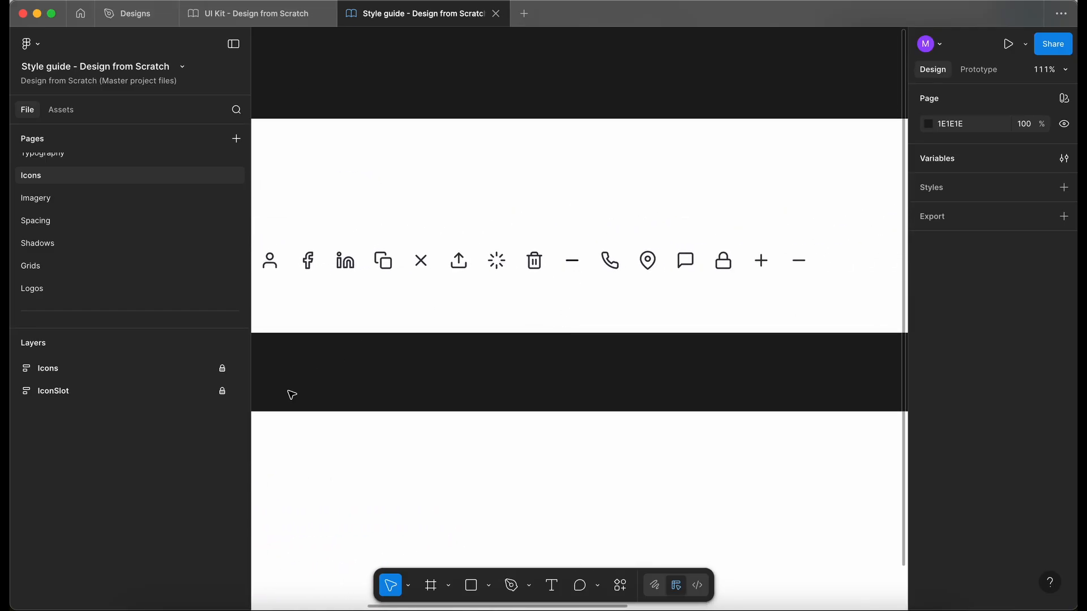
pyautogui.click(574, 261)
pyautogui.moveTo(573, 261); pyautogui.dragTo(800, 265)
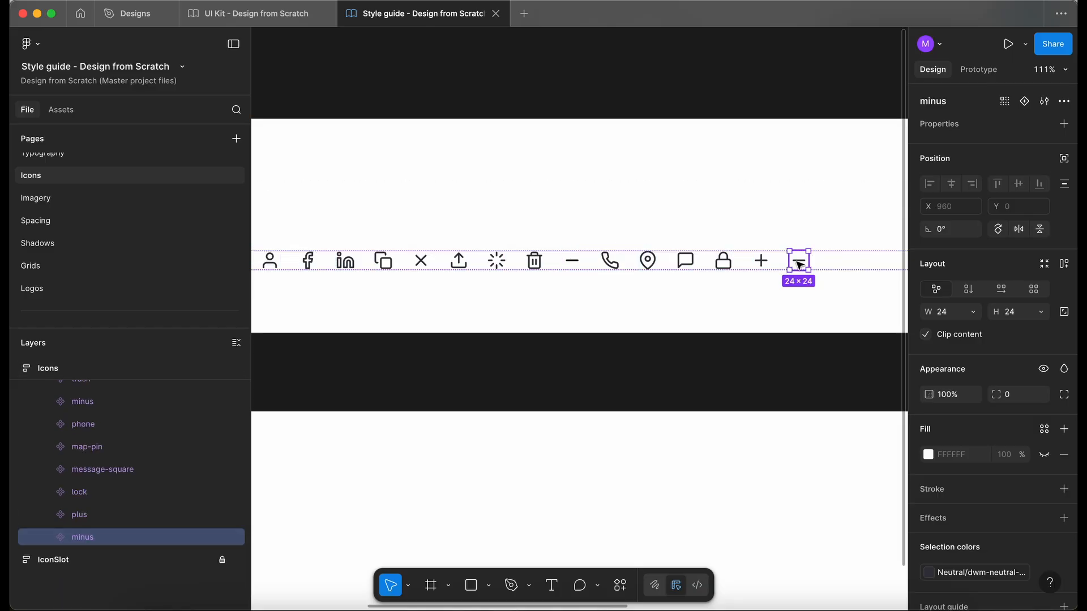
pyautogui.hscroll(2, 800, 266)
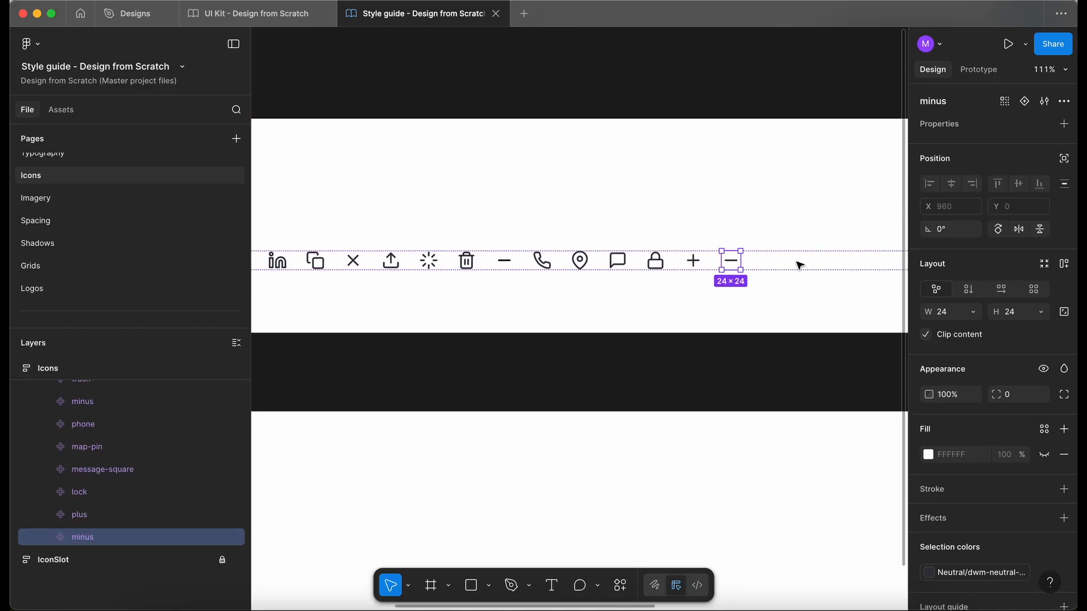
pyautogui.press('Delete')
# - Move the plus icon from the end of the icon row to between the minus and phone icons
pyautogui.scroll(-3, 588, 376)
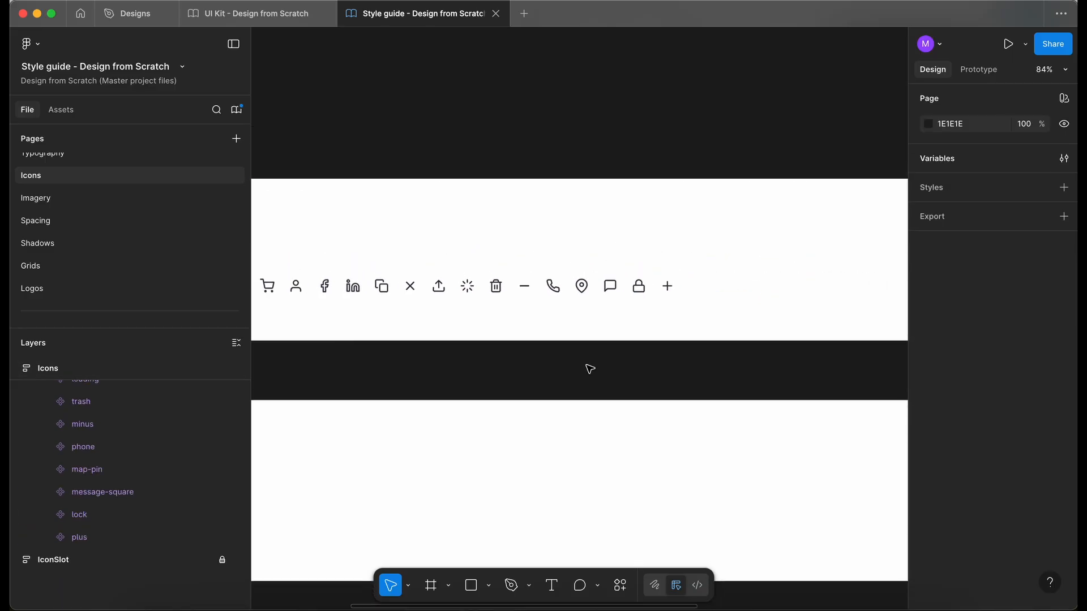
pyautogui.click(668, 287)
pyautogui.moveTo(669, 291); pyautogui.dragTo(553, 291)
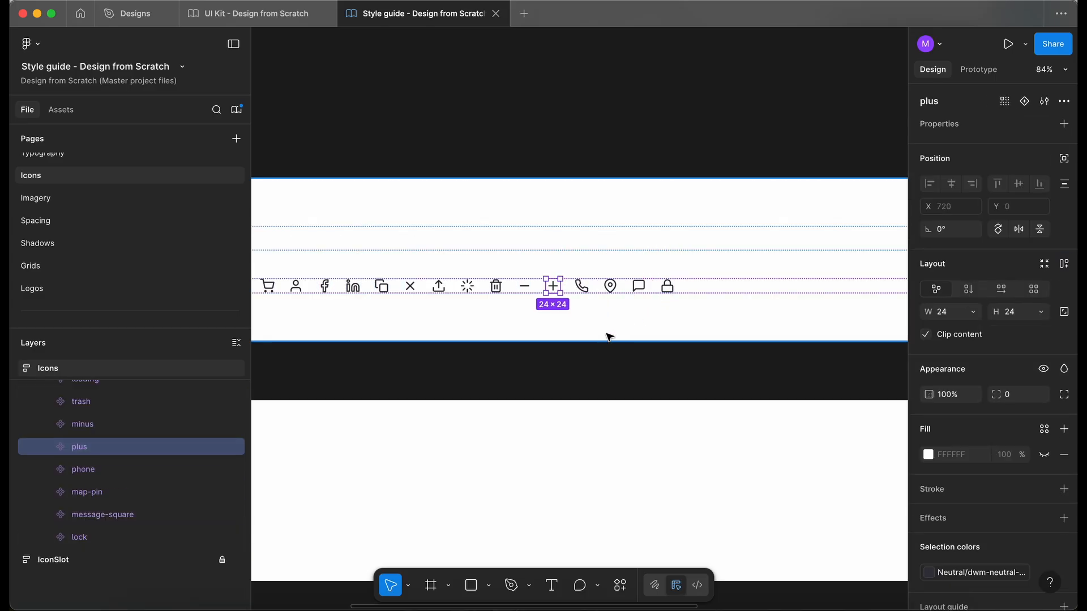
# - Collapse the Icons frame in the layer list and lock it
pyautogui.hscroll(-5, 609, 338)
pyautogui.scroll(10, 122, 392)
pyautogui.click(19, 368)
pyautogui.click(222, 368)
pyautogui.click(347, 310)
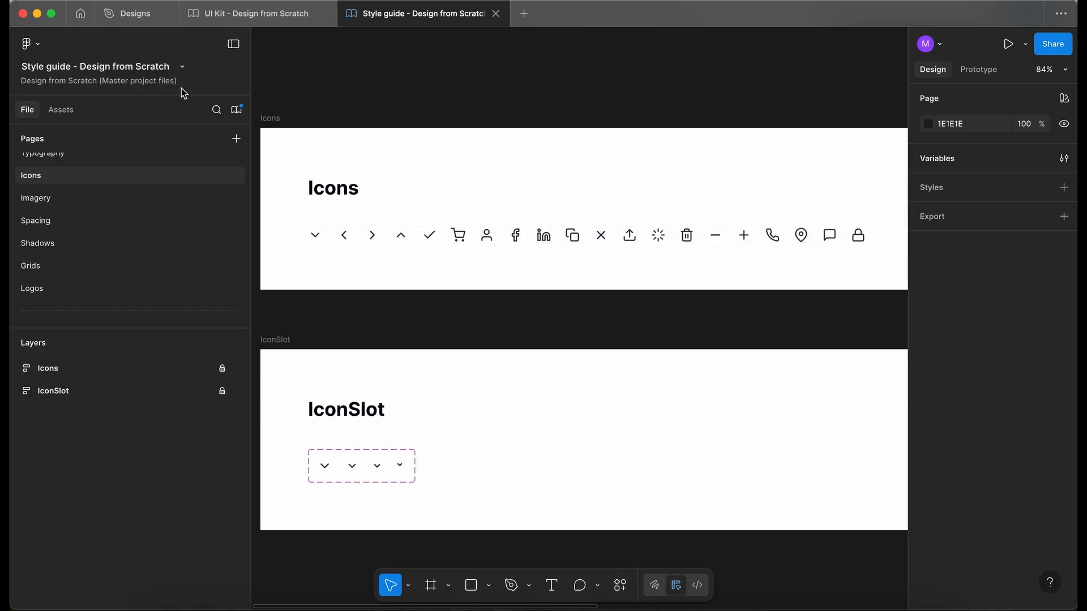
# - Publish the Style guide library with the minus component's removal and a short description of the change
pyautogui.click(237, 109)
pyautogui.click(774, 152)
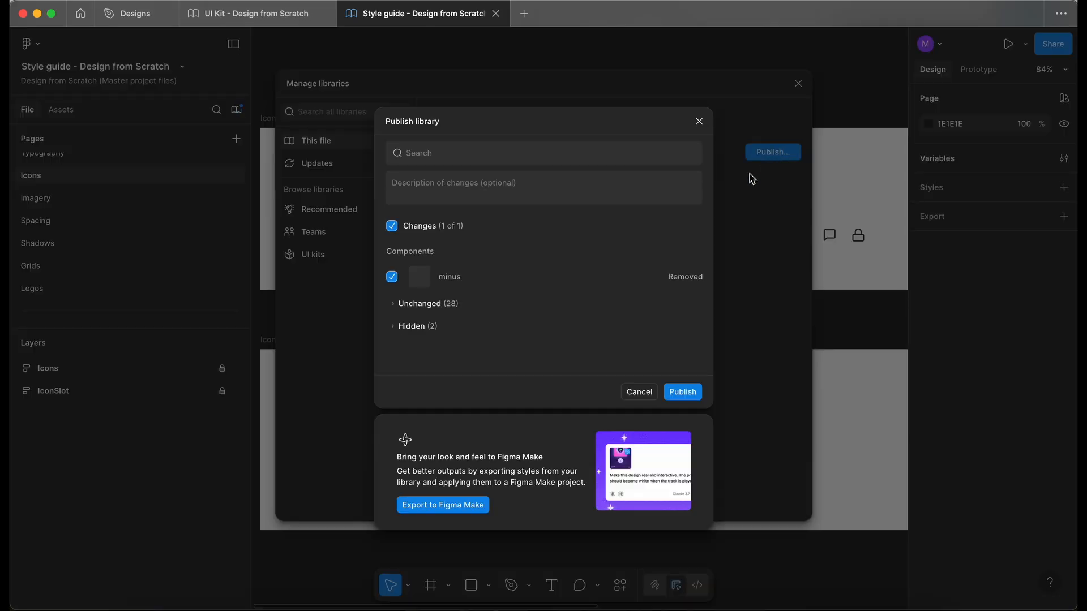
pyautogui.click(491, 190)
pyautogui.write('REmo')
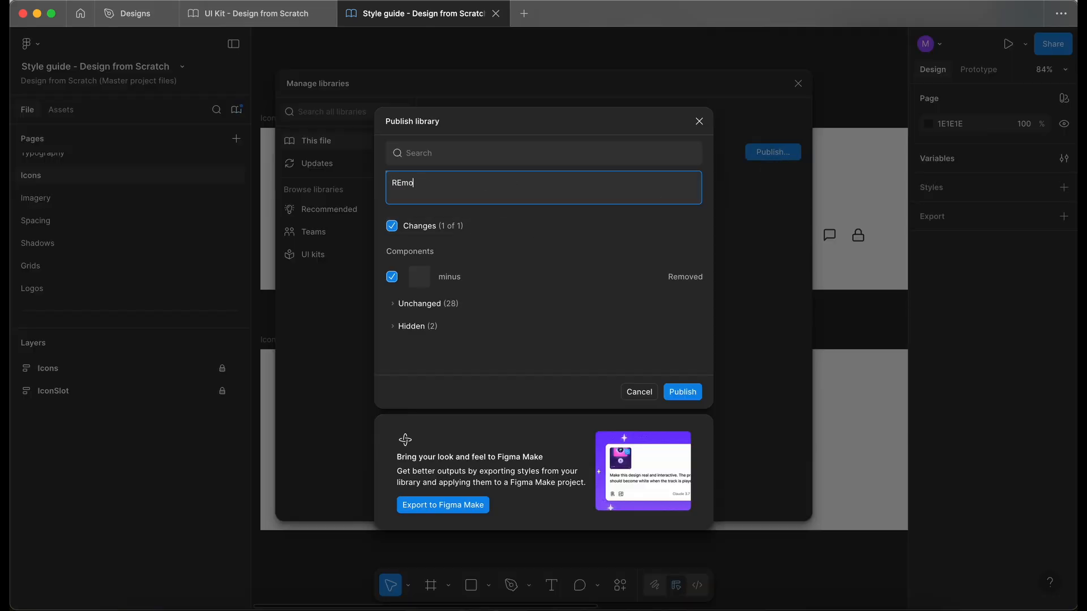
pyautogui.click(681, 391)
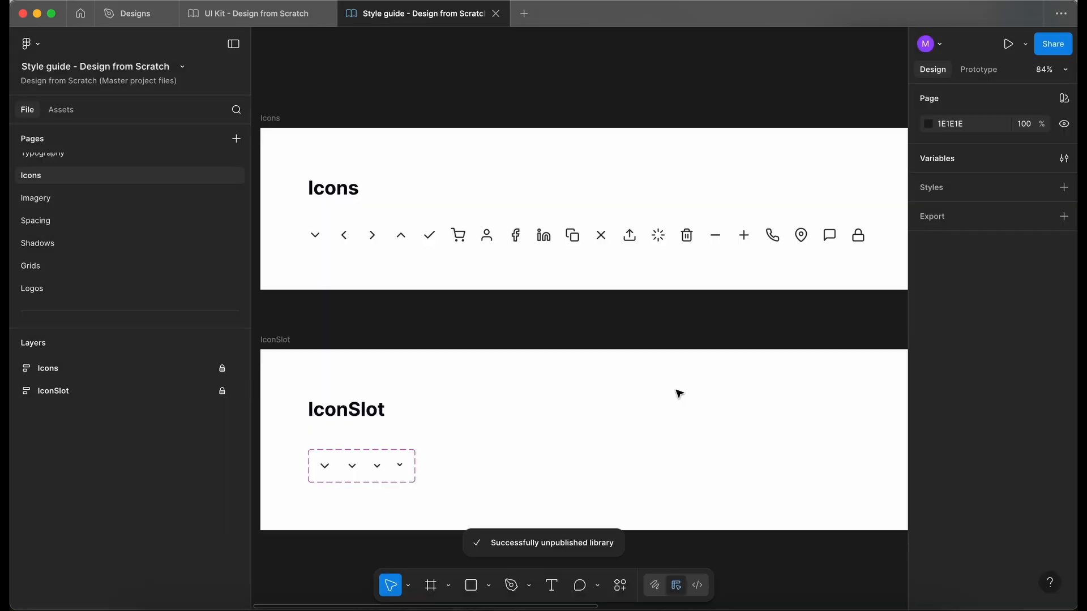
# - Switch to the Designs file and copy the loose minus and plus buttons into the card's Item quantity container
pyautogui.click(257, 13)
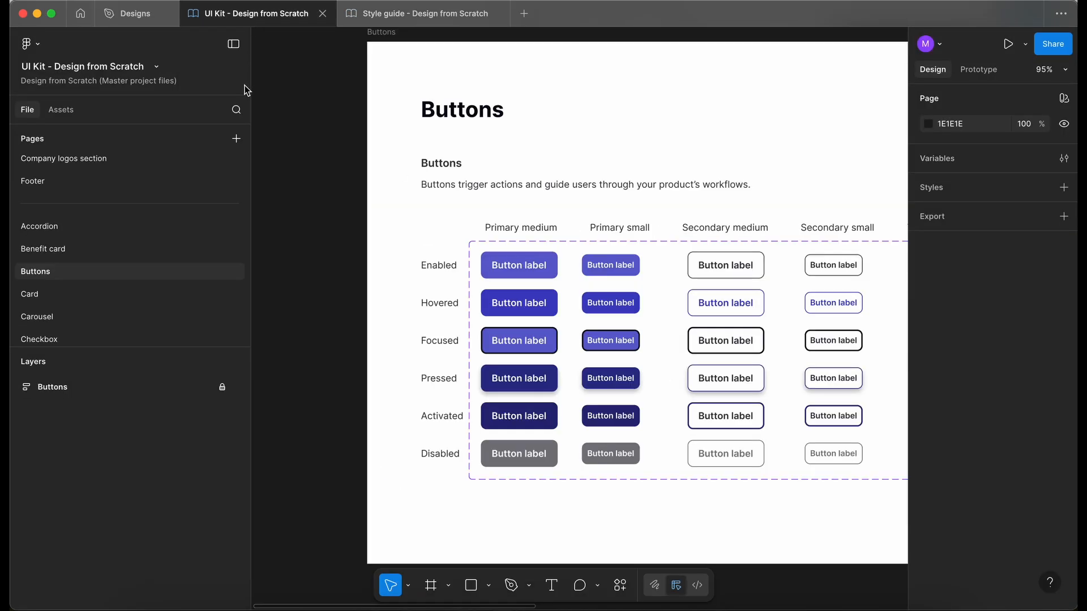
pyautogui.click(135, 13)
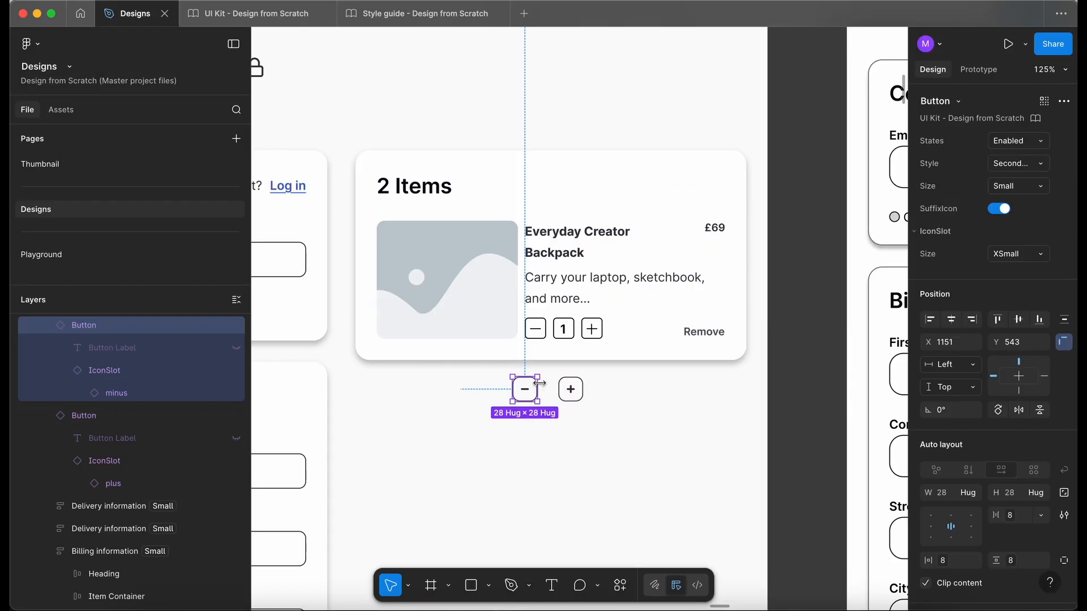
pyautogui.keyDown('shift'); pyautogui.click(571, 391); pyautogui.keyUp('shift')
pyautogui.click(571, 390)
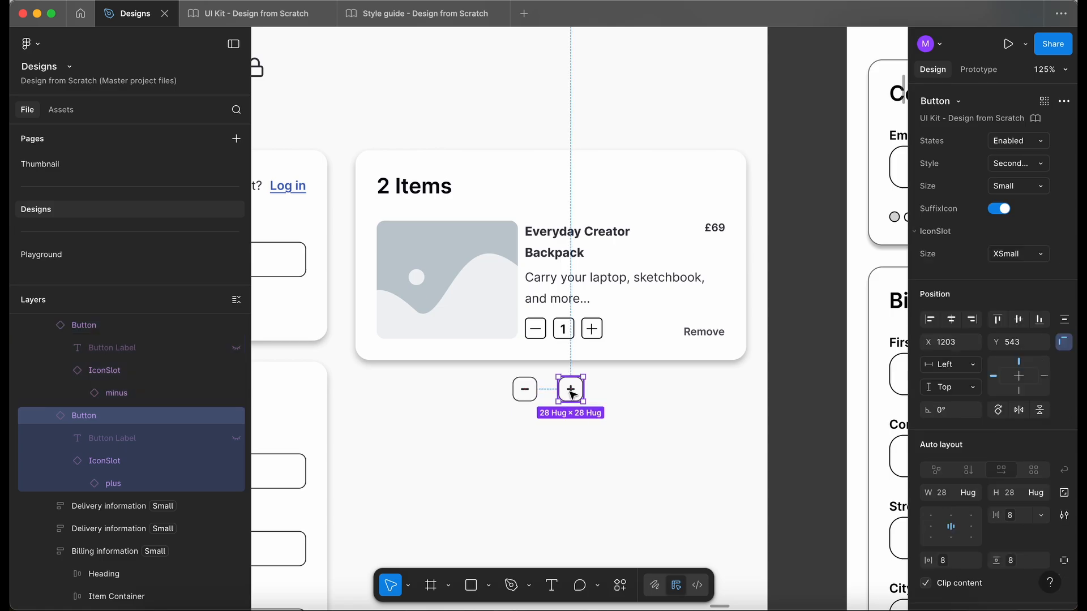
pyautogui.click(601, 436)
pyautogui.moveTo(601, 436); pyautogui.dragTo(507, 382)
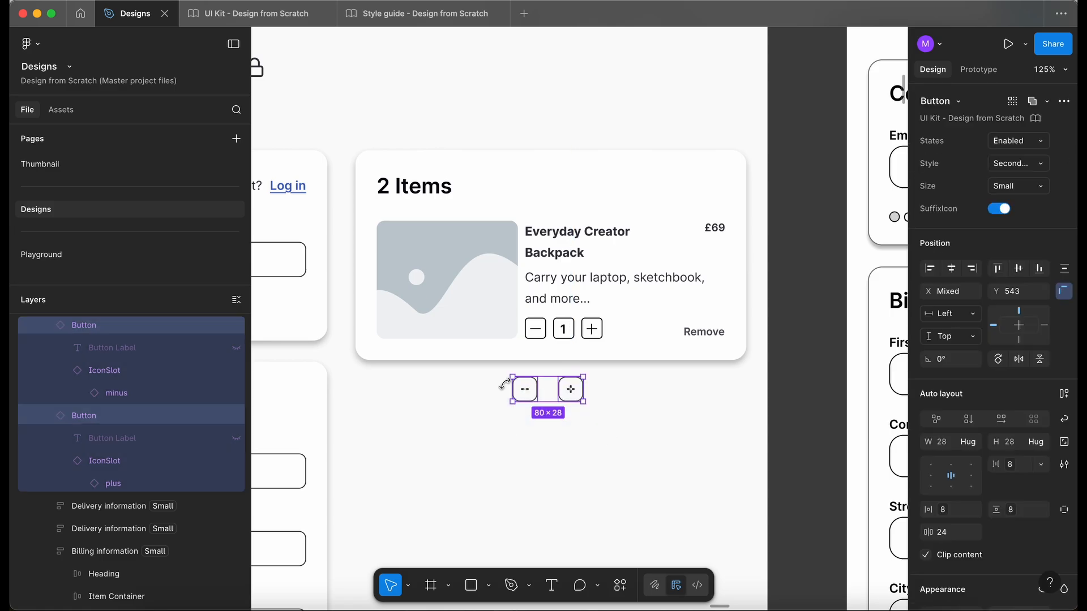
pyautogui.click(557, 337)
pyautogui.doubleClick(556, 335)
pyautogui.doubleClick(557, 334)
pyautogui.doubleClick(550, 335)
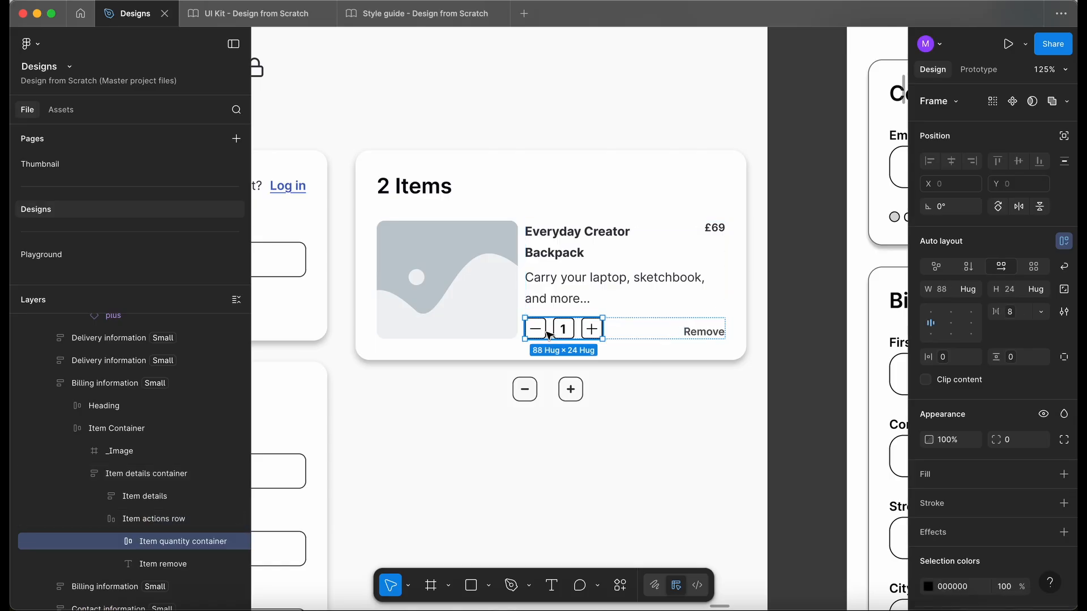
pyautogui.press('super+v')
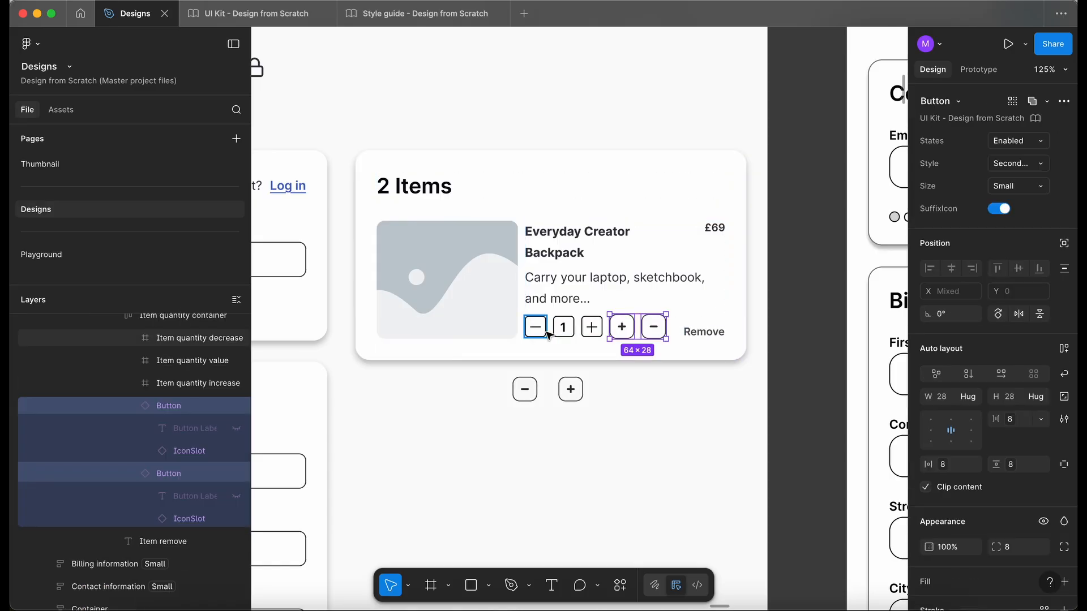
# - Delete the old Item quantity increase and Item quantity decrease frames from the Item quantity container
pyautogui.scroll(3, 567, 337)
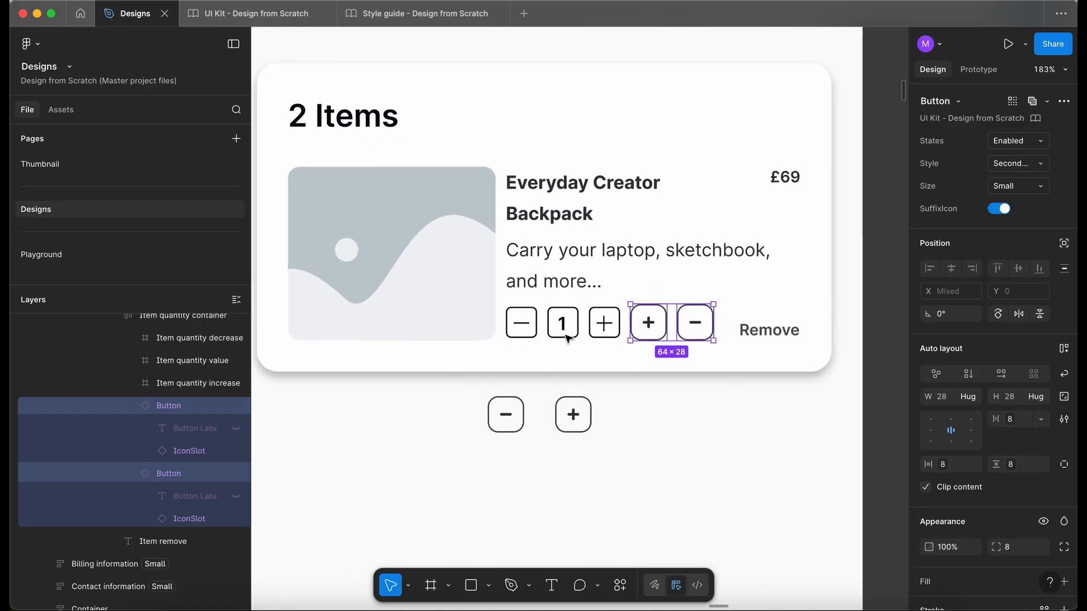
pyautogui.click(590, 328)
pyautogui.press('Delete')
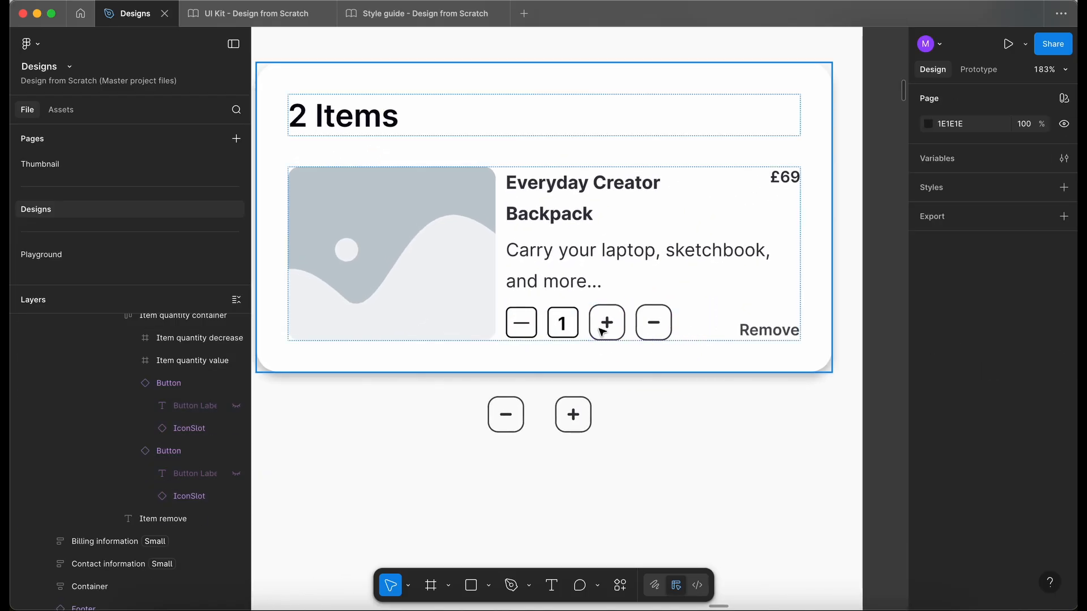
pyautogui.click(514, 323)
pyautogui.click(521, 327)
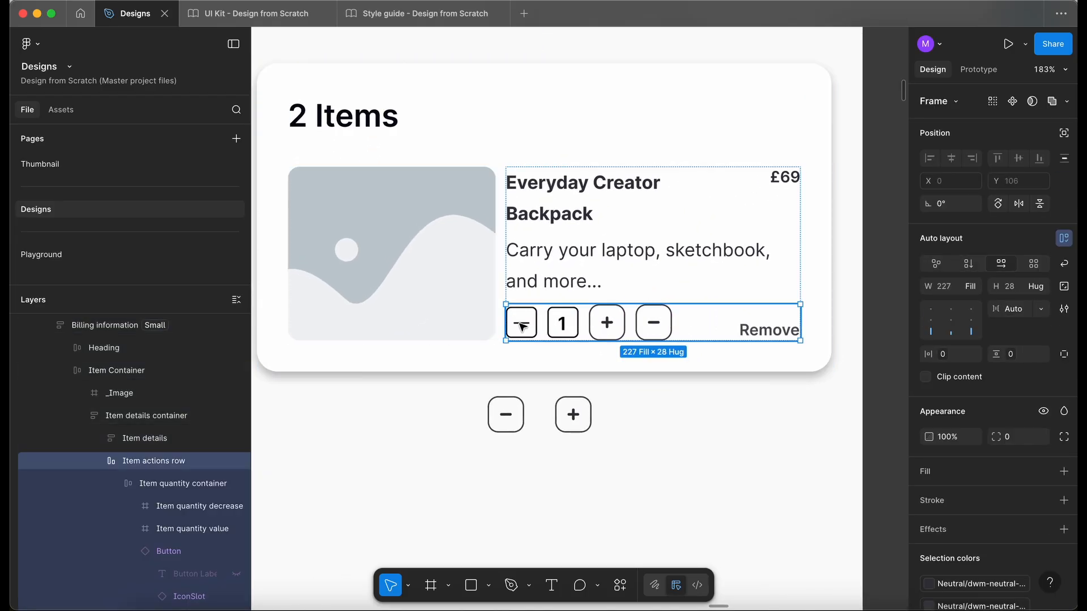
pyautogui.press('Delete')
# - Move the minus button in front of the quantity value and delete the two loose buttons below the card
pyautogui.click(612, 328)
pyautogui.doubleClick(613, 328)
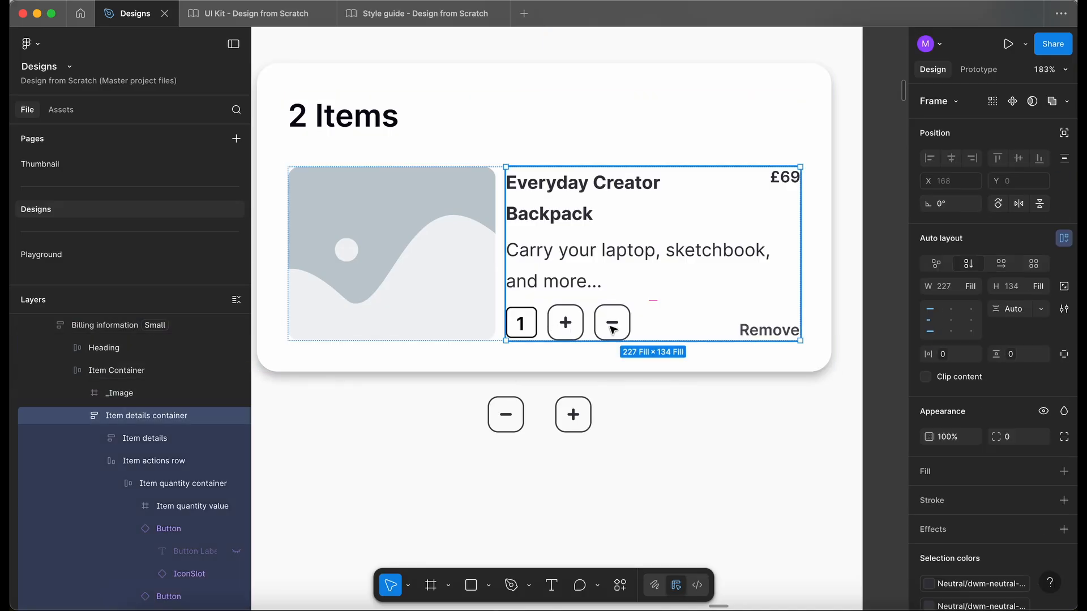
pyautogui.doubleClick(612, 328)
pyautogui.doubleClick(612, 328)
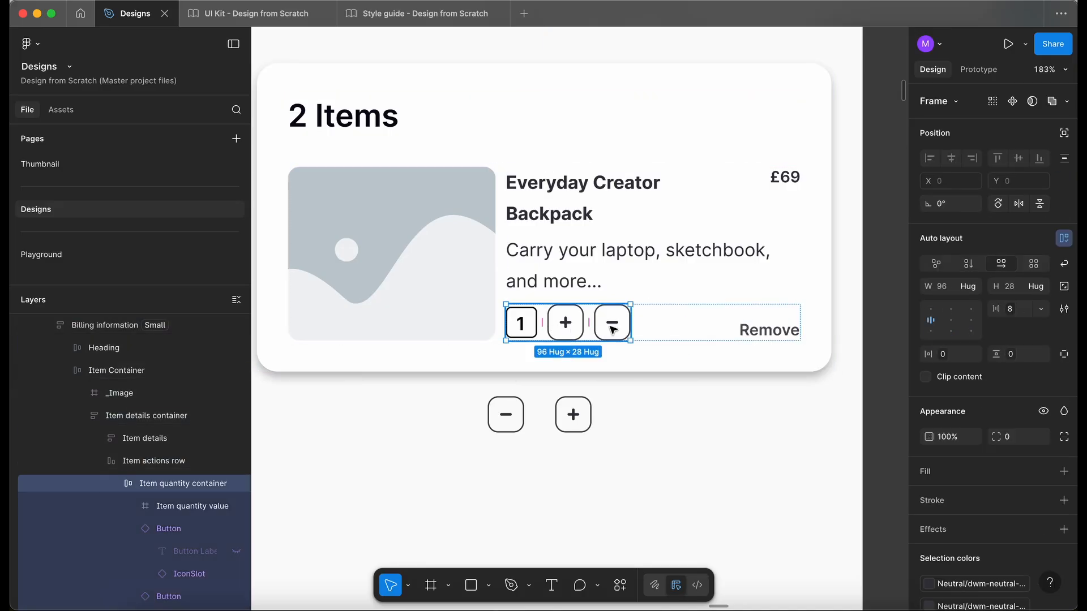
pyautogui.doubleClick(612, 329)
pyautogui.press('Left')
pyautogui.press('Left')
pyautogui.moveTo(625, 417); pyautogui.dragTo(481, 408)
pyautogui.press('Delete')
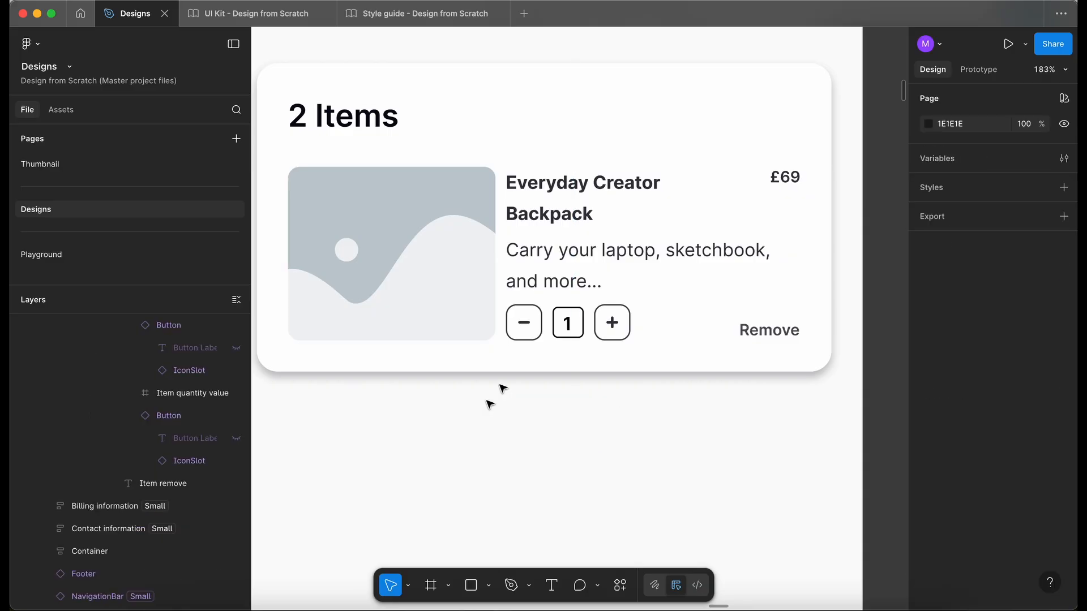
# - Add auto layout to the Item quantity value frame, with fill-container height and hug-contents width
pyautogui.keyDown('super'); pyautogui.click(570, 328); pyautogui.keyUp('super')
pyautogui.scroll(3, 570, 328)
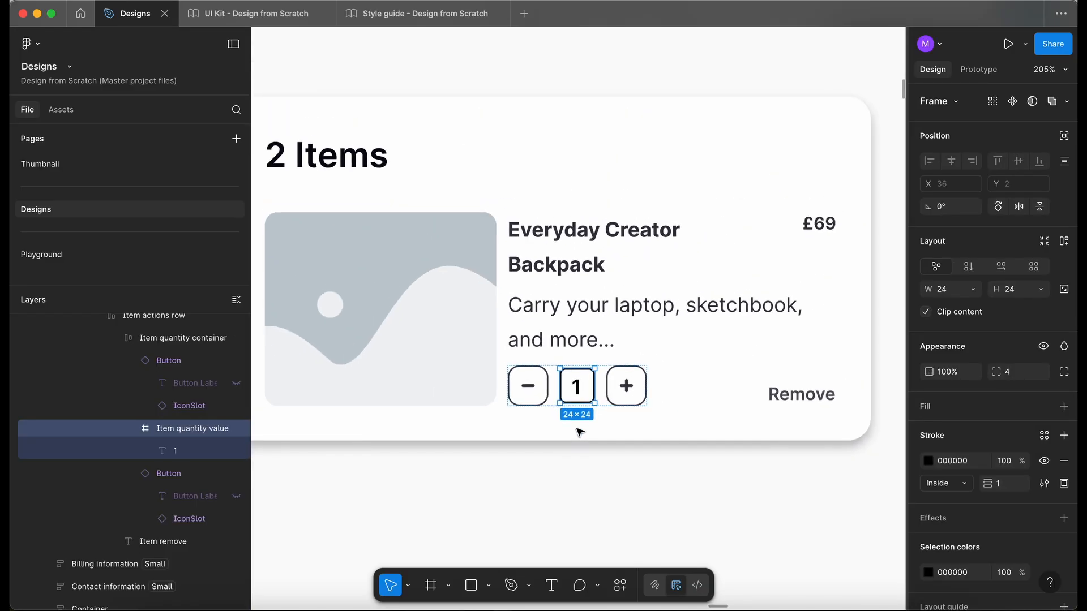
pyautogui.scroll(5, 583, 420)
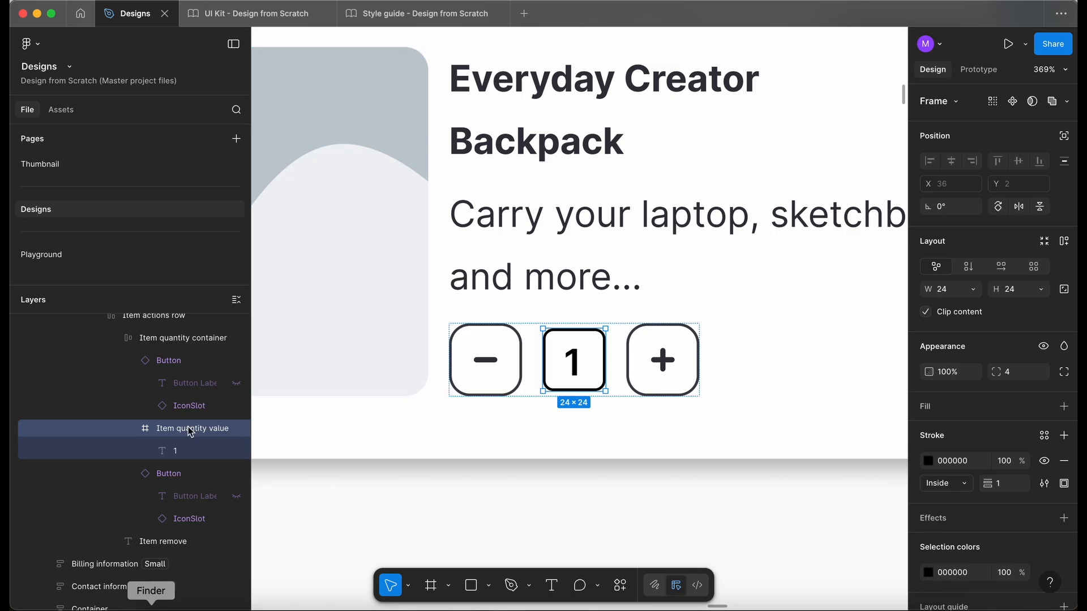
pyautogui.click(1064, 241)
pyautogui.click(1042, 289)
pyautogui.click(998, 306)
pyautogui.click(965, 290)
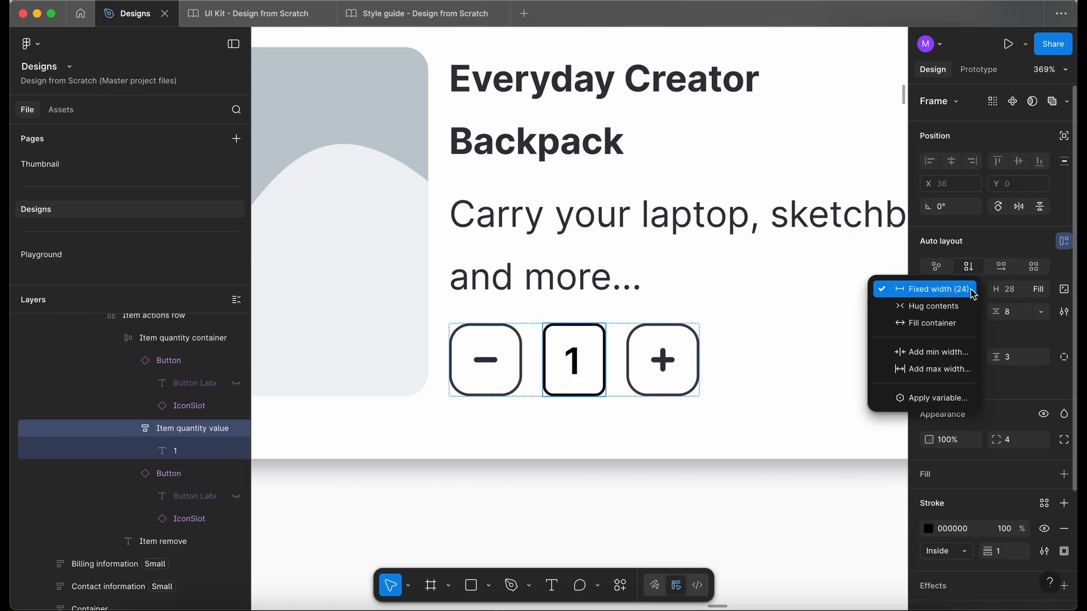
pyautogui.click(962, 304)
# - Set the Item quantity value frame's padding to 8 horizontally and 0 vertically
pyautogui.scroll(3, 547, 394)
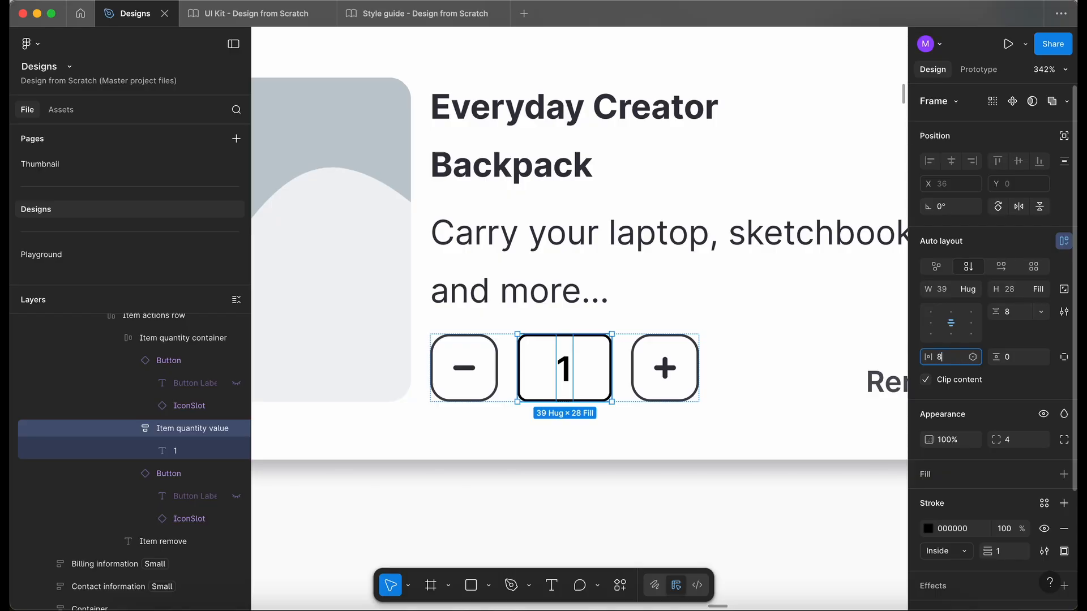
pyautogui.write('8')
pyautogui.press('Return')
pyautogui.scroll(-5, 589, 470)
pyautogui.click(595, 512)
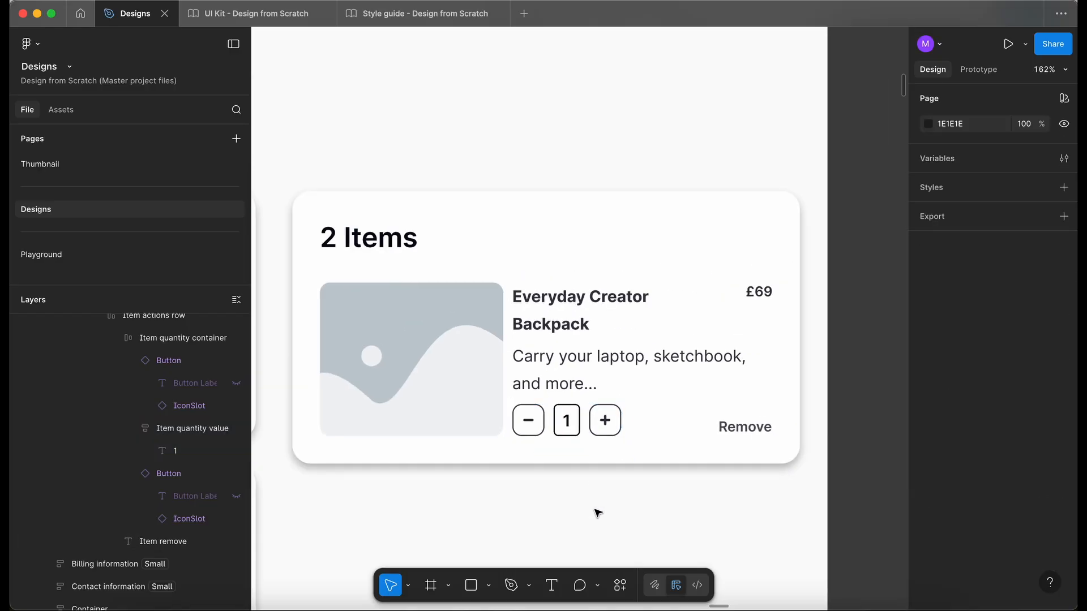
# - Set the Item quantity value frame's horizontal padding to 16
pyautogui.click(568, 431)
pyautogui.doubleClick(568, 431)
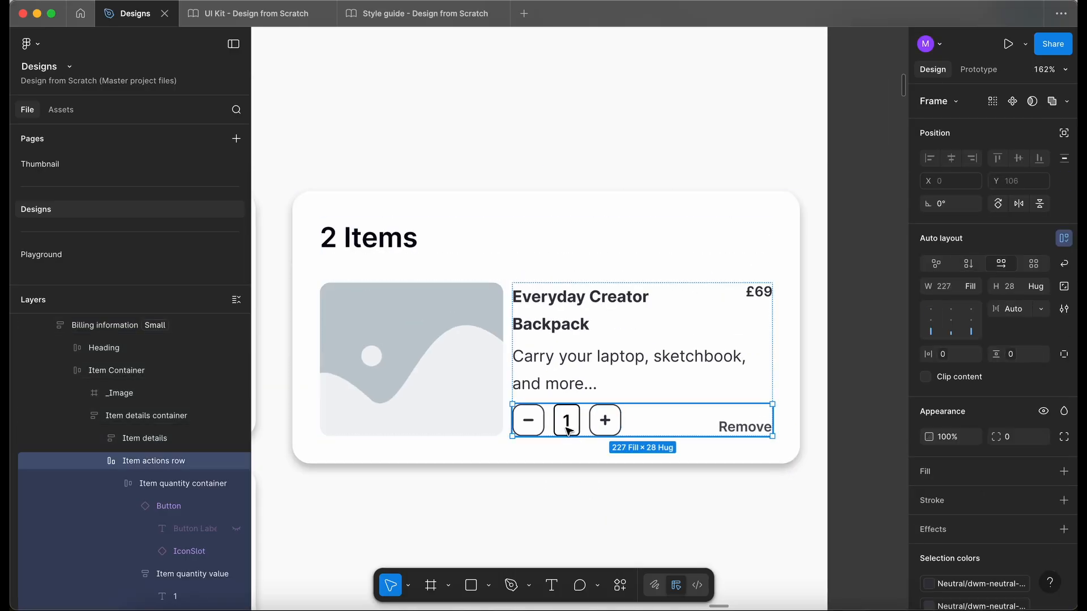
pyautogui.doubleClick(568, 431)
pyautogui.click(944, 356)
pyautogui.write('16')
pyautogui.press('Return')
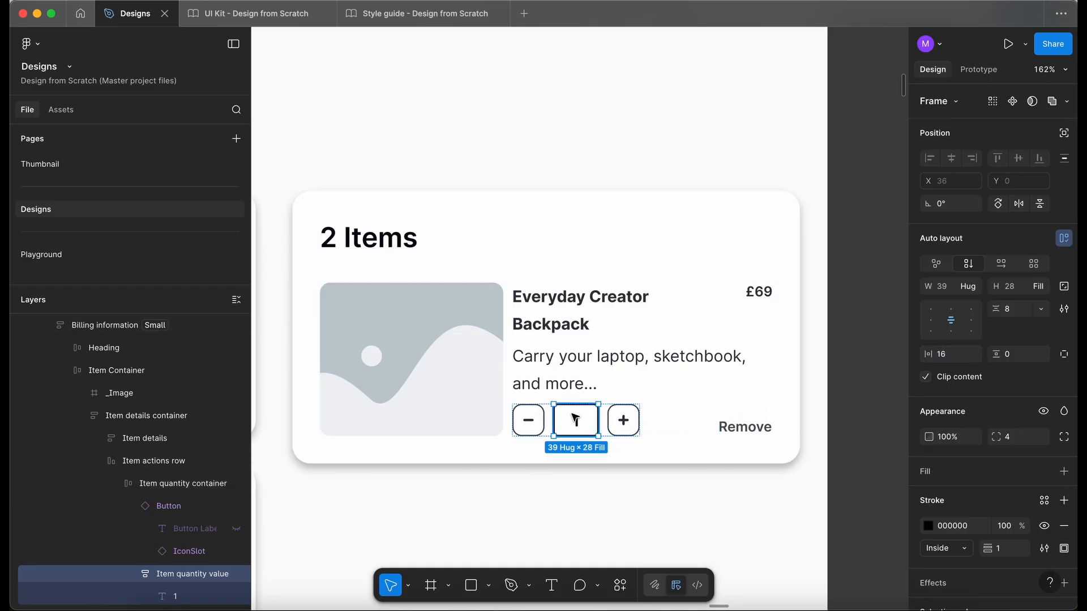
pyautogui.click(598, 485)
# - Compare the design's 2 Items card and its quantity controls with the order summary in the checkout wireframe
pyautogui.scroll(-5, 598, 485)
pyautogui.scroll(5, 597, 483)
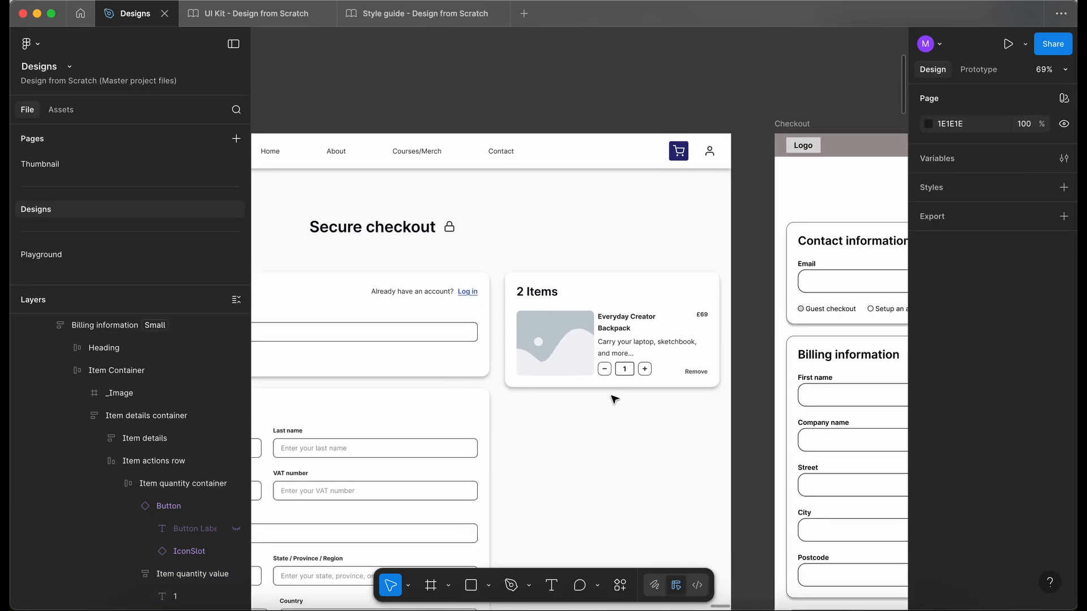
pyautogui.scroll(-3, 653, 338)
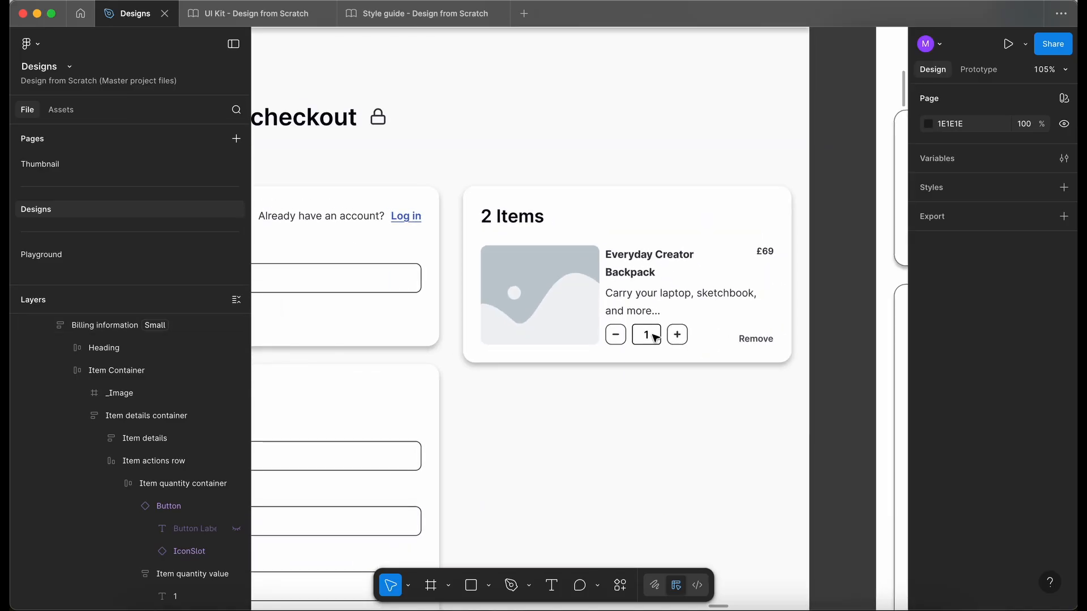
pyautogui.scroll(-5, 654, 338)
pyautogui.scroll(3, 653, 338)
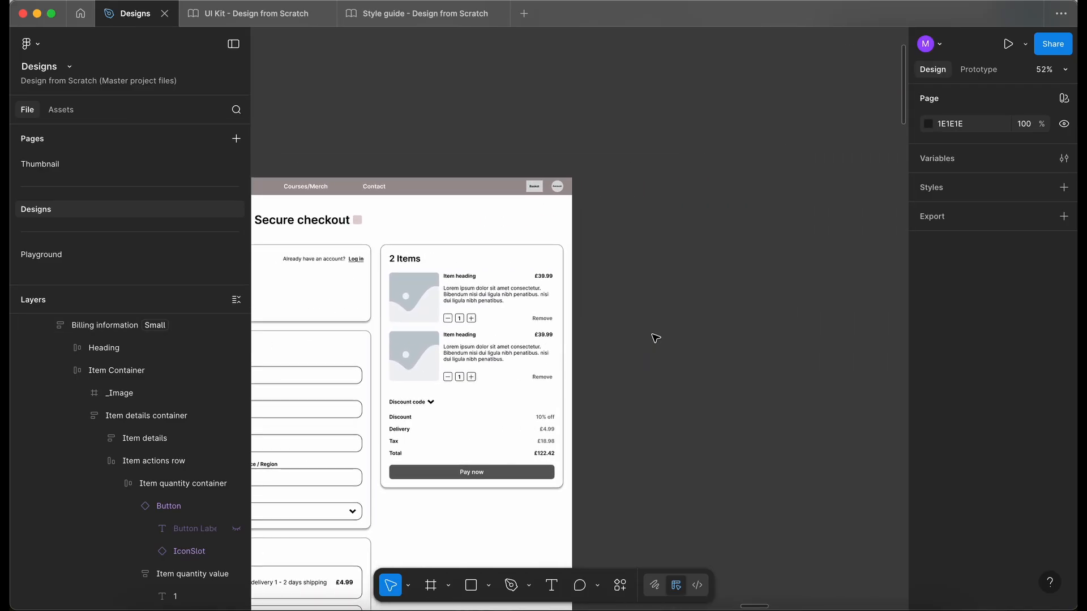
pyautogui.hscroll(-3, 654, 338)
pyautogui.hscroll(-5, 655, 338)
pyautogui.scroll(8, 435, 331)
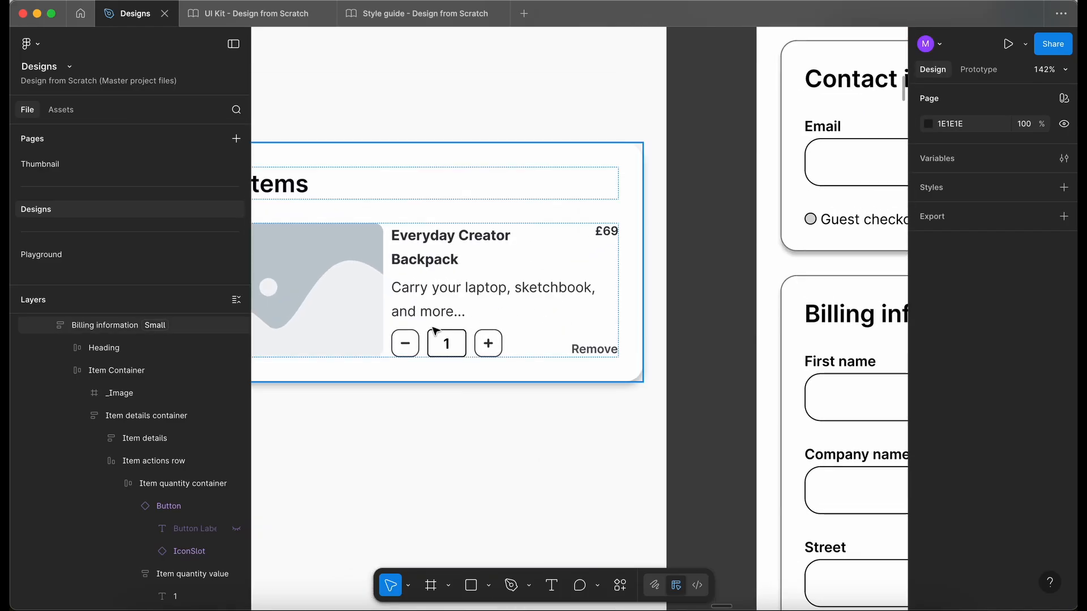
# - Inspect the layout properties of the quantity value frame and its neighbouring minus and plus buttons
pyautogui.click(435, 334)
pyautogui.scroll(-4, 435, 331)
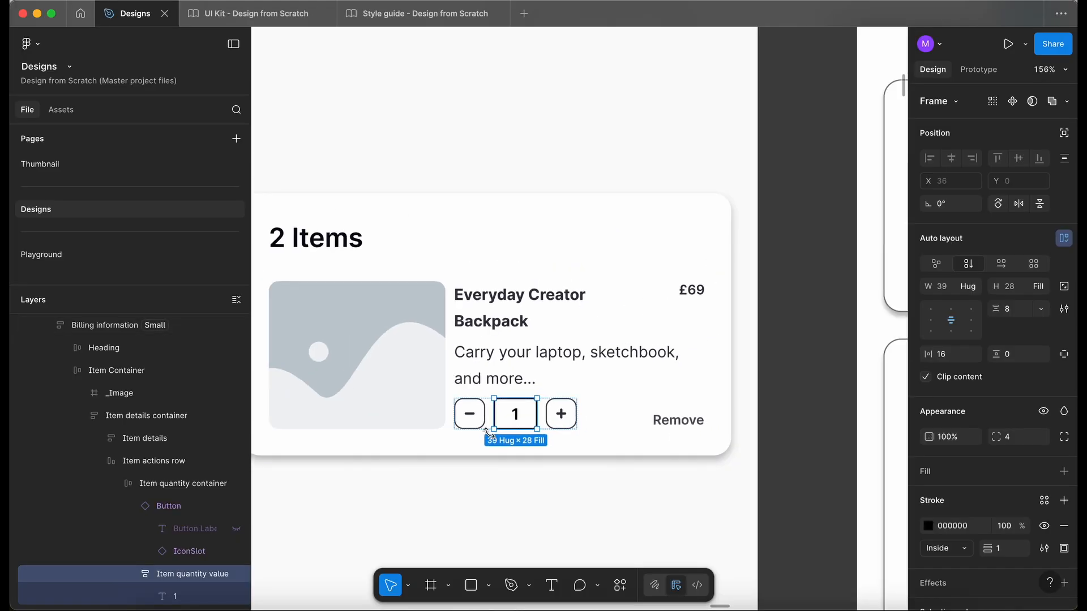
pyautogui.scroll(2, 490, 433)
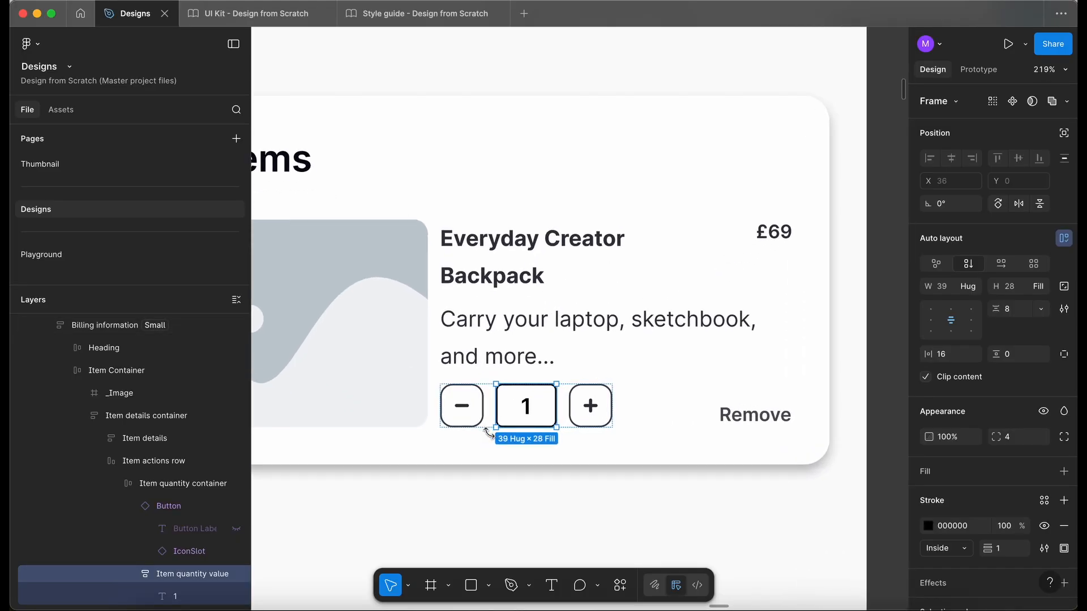
pyautogui.click(591, 405)
pyautogui.click(457, 411)
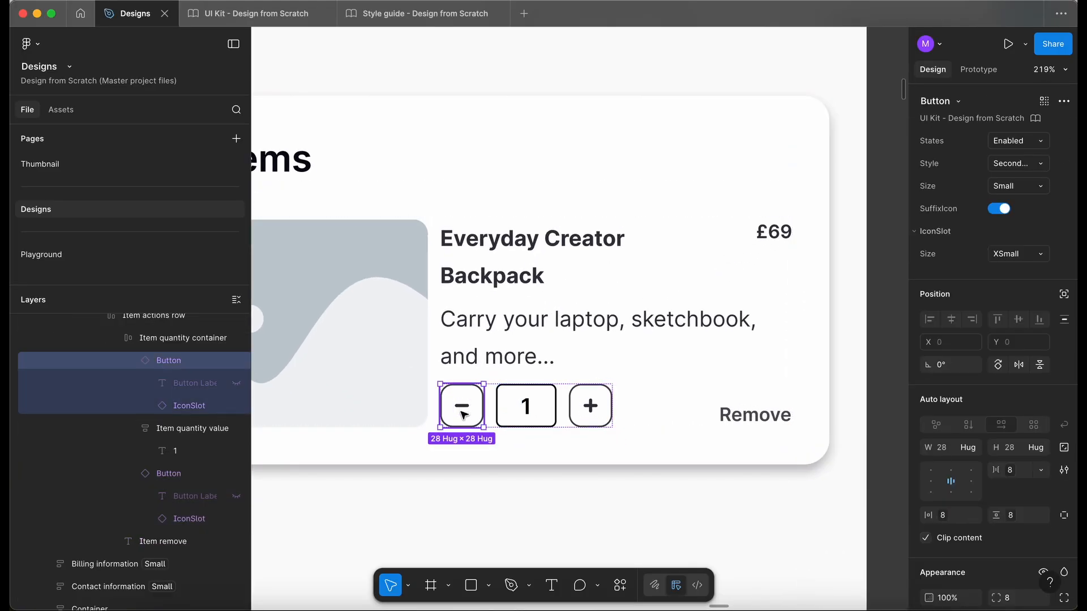
pyautogui.click(538, 404)
pyautogui.hscroll(-3, 538, 404)
pyautogui.scroll(1, 538, 404)
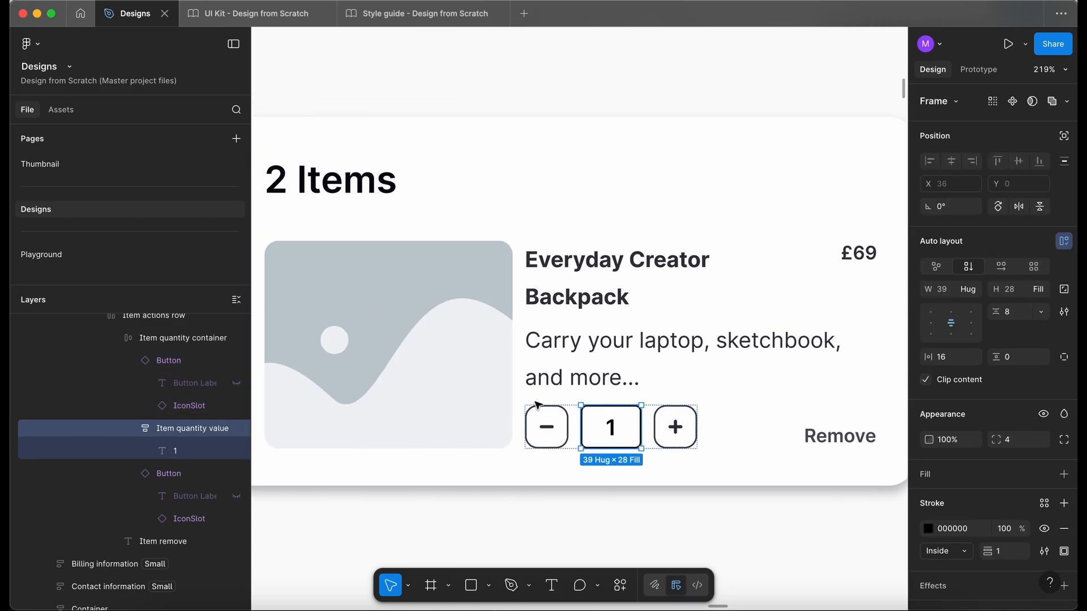
pyautogui.scroll(1, 633, 435)
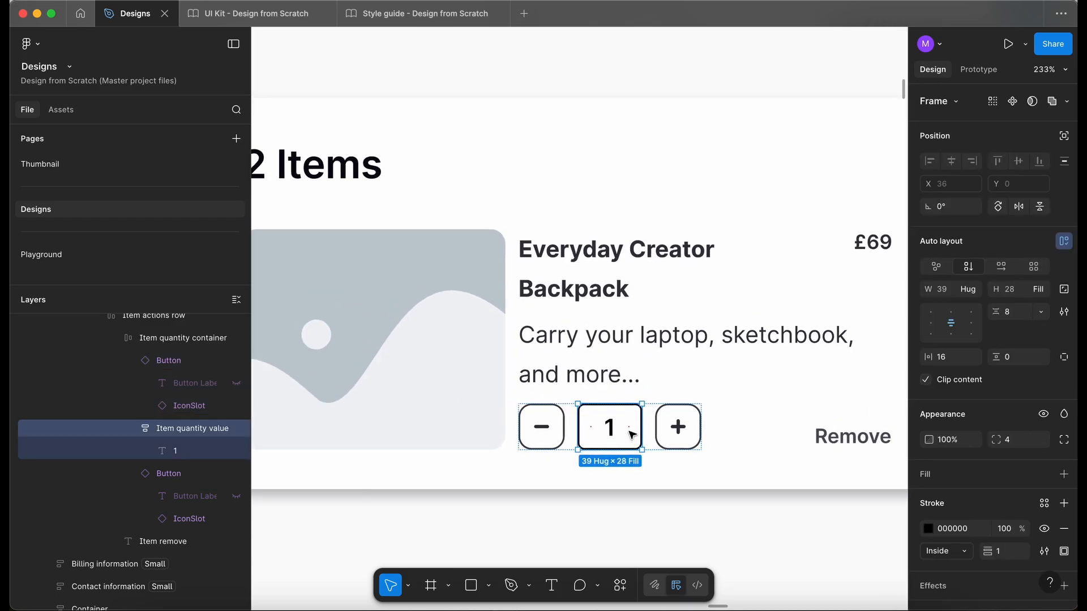
# - Check the quantity number's text properties and open the stroke color style of the plus icon's vector
pyautogui.click(611, 429)
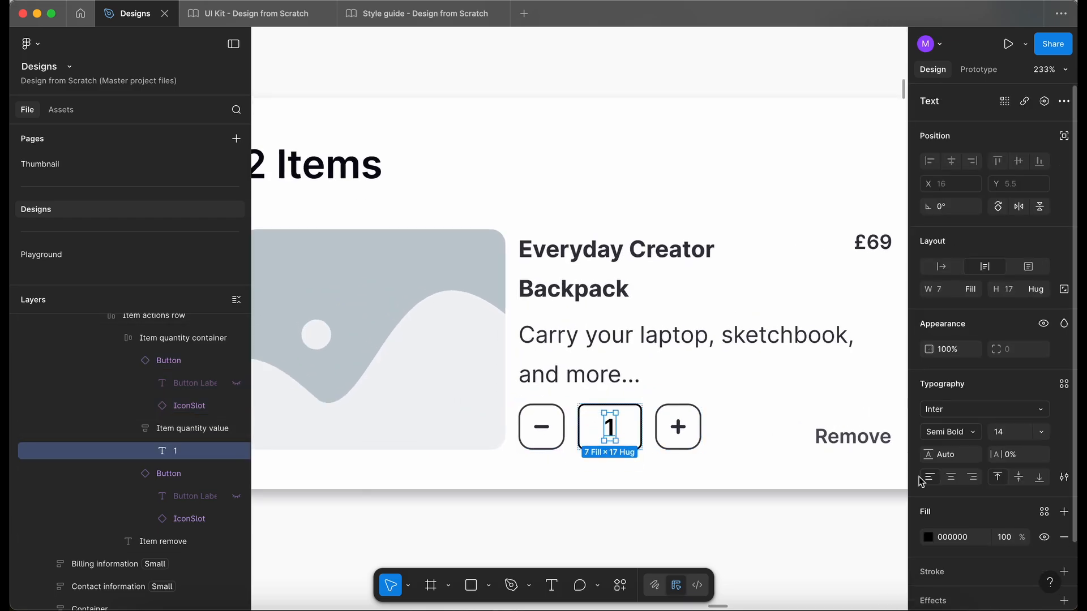
pyautogui.click(689, 436)
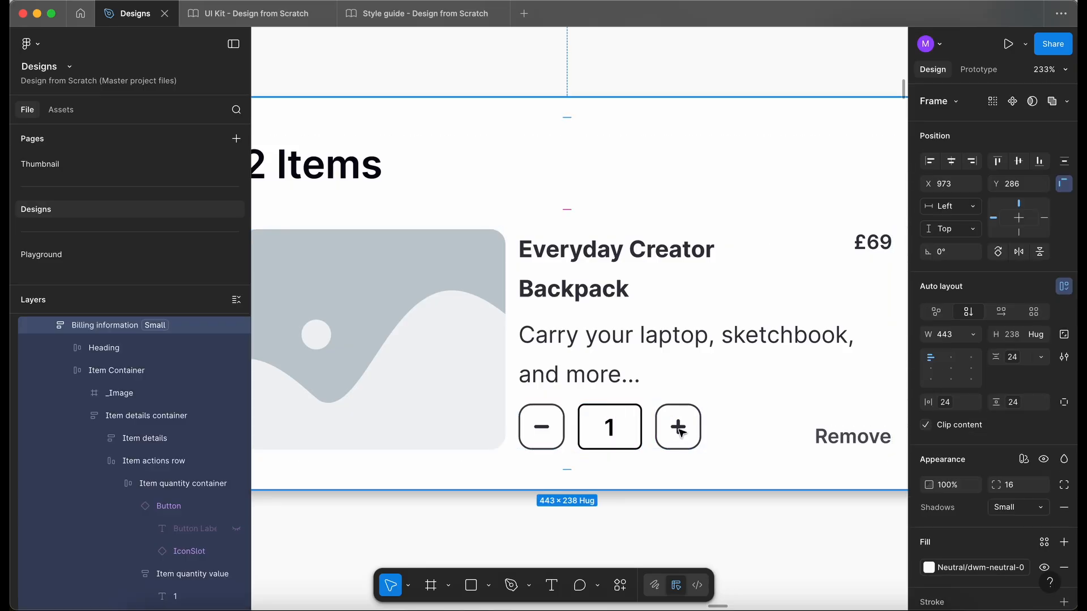
pyautogui.doubleClick(681, 433)
pyautogui.keyDown('super'); pyautogui.click(681, 433); pyautogui.keyUp('super')
pyautogui.click(971, 465)
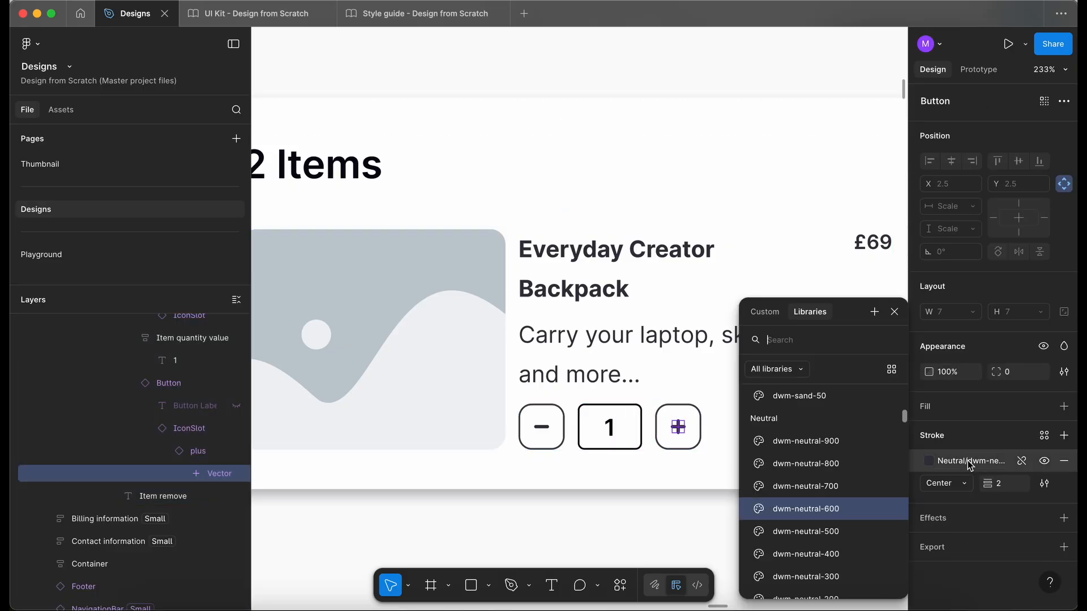
# - Apply a neutral library color style to the fill of the quantity number's text
pyautogui.click(609, 428)
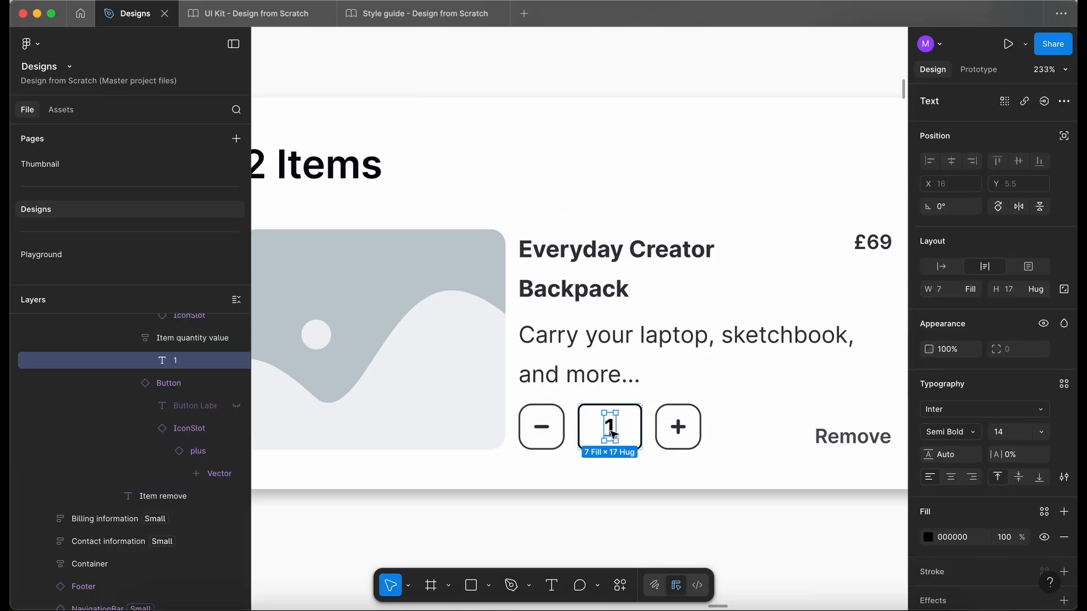
pyautogui.click(1042, 513)
pyautogui.write('neu')
pyautogui.click(827, 514)
pyautogui.click(648, 509)
# - Match the Item quantity value frame's stroke to the minus button's border by sampling its dwm-neutral-500 color style
pyautogui.click(647, 430)
pyautogui.scroll(5, 648, 426)
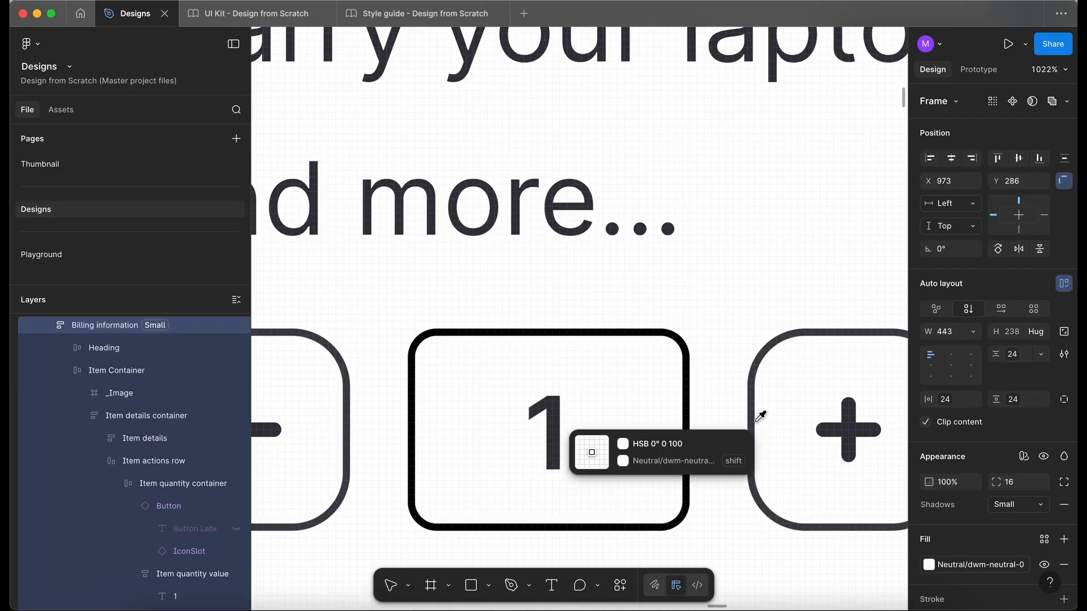
pyautogui.click(751, 447)
pyautogui.click(760, 460)
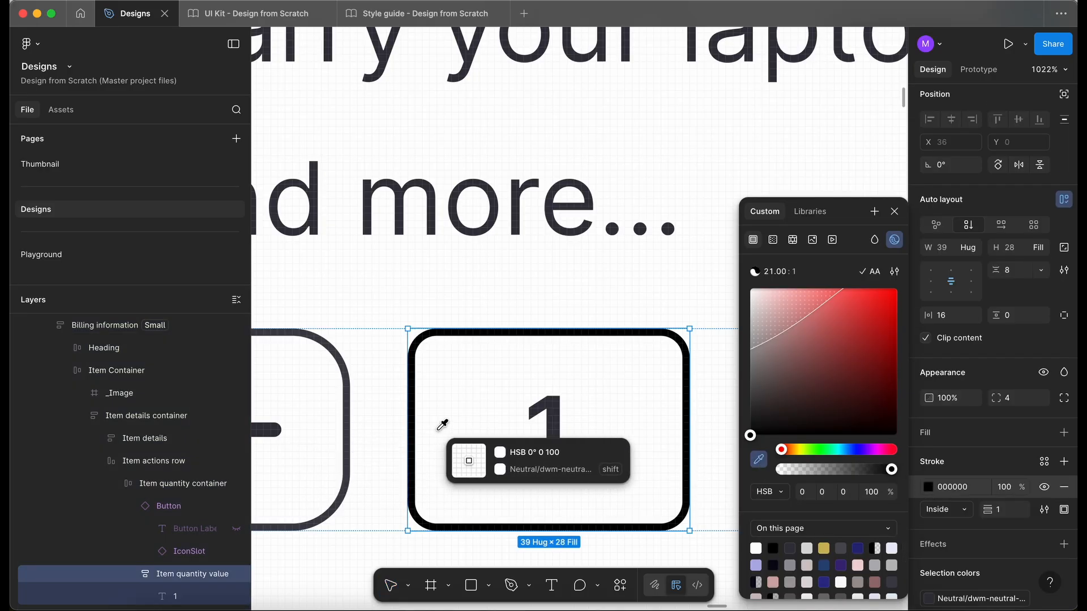
pyautogui.keyDown('shift'); pyautogui.click(348, 410); pyautogui.keyUp('shift')
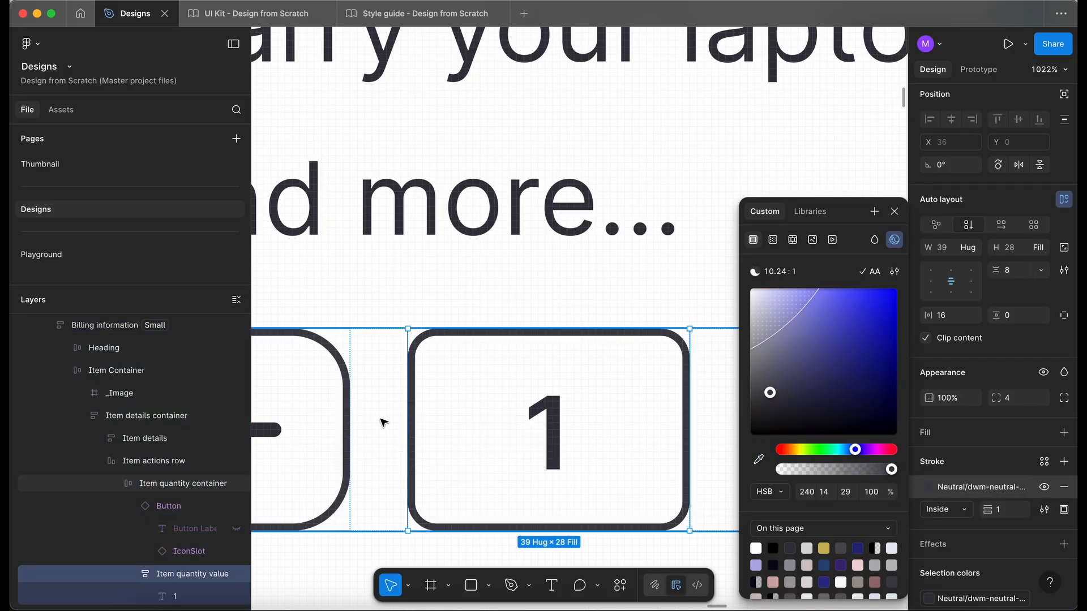
pyautogui.click(977, 487)
pyautogui.click(976, 487)
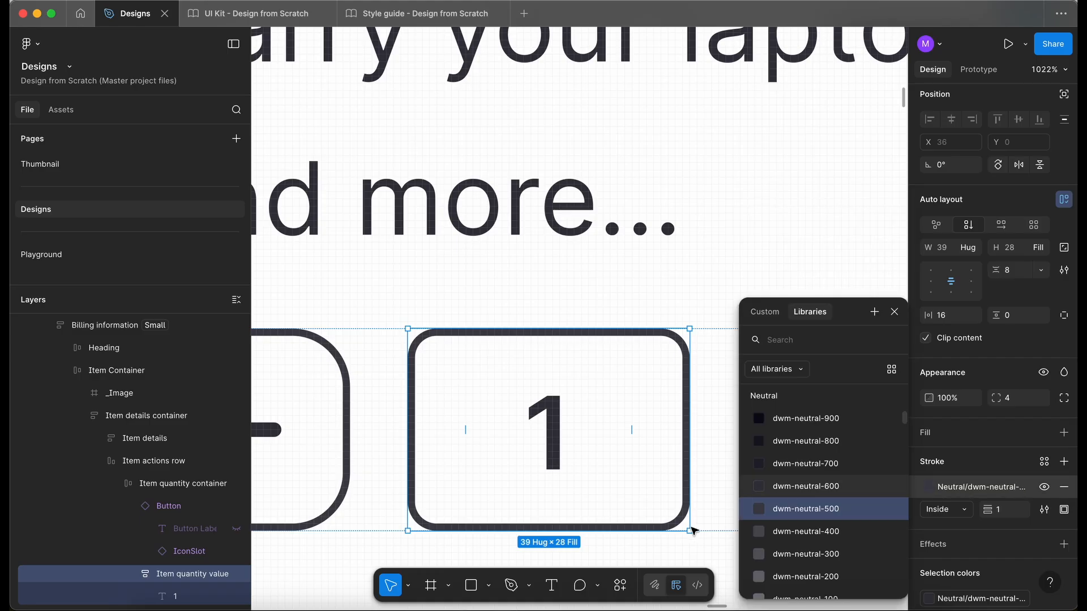
pyautogui.click(626, 552)
pyautogui.hotkey('shift', '2')
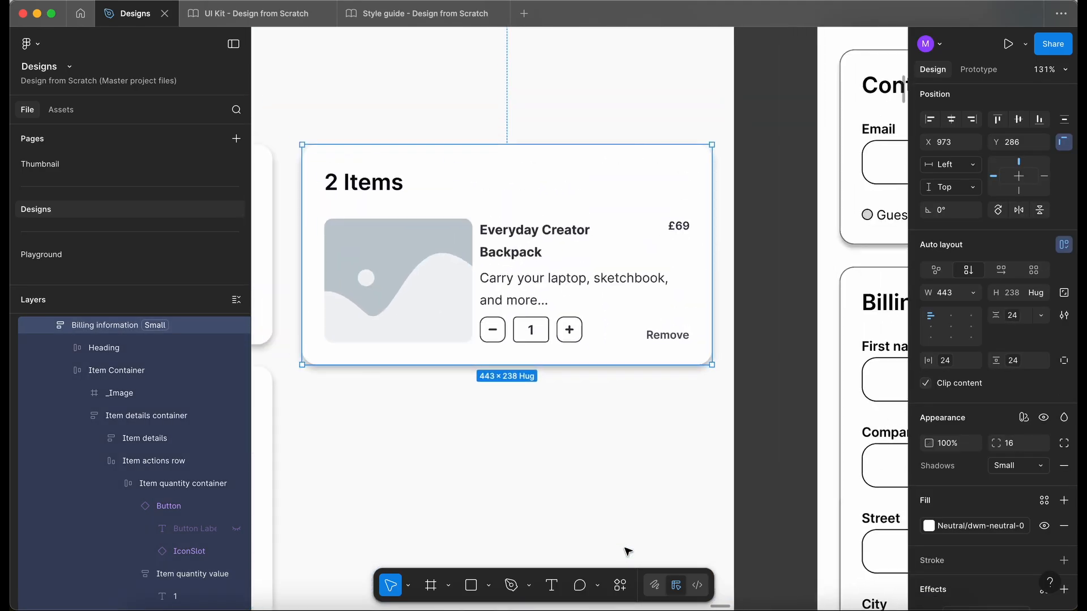
# - Check the Remove label's text properties and review the wireframe's two-item order summary against the design's 2 Items card
pyautogui.click(791, 378)
pyautogui.keyDown('super'); pyautogui.click(670, 336); pyautogui.keyUp('super')
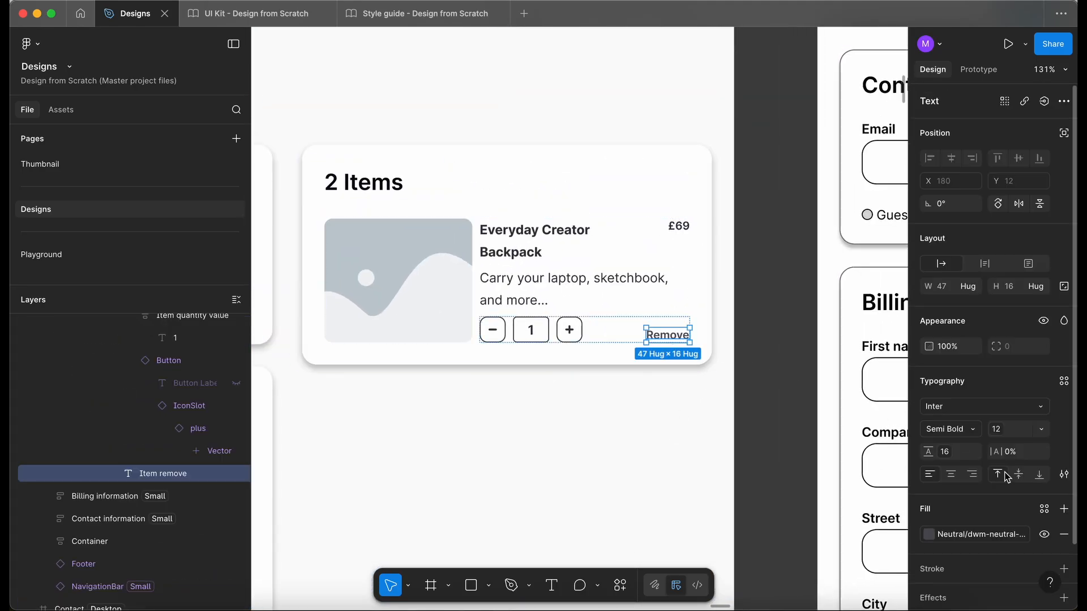
pyautogui.press('Escape')
pyautogui.scroll(-10, 651, 515)
pyautogui.scroll(3, 651, 515)
pyautogui.hscroll(-5, 651, 515)
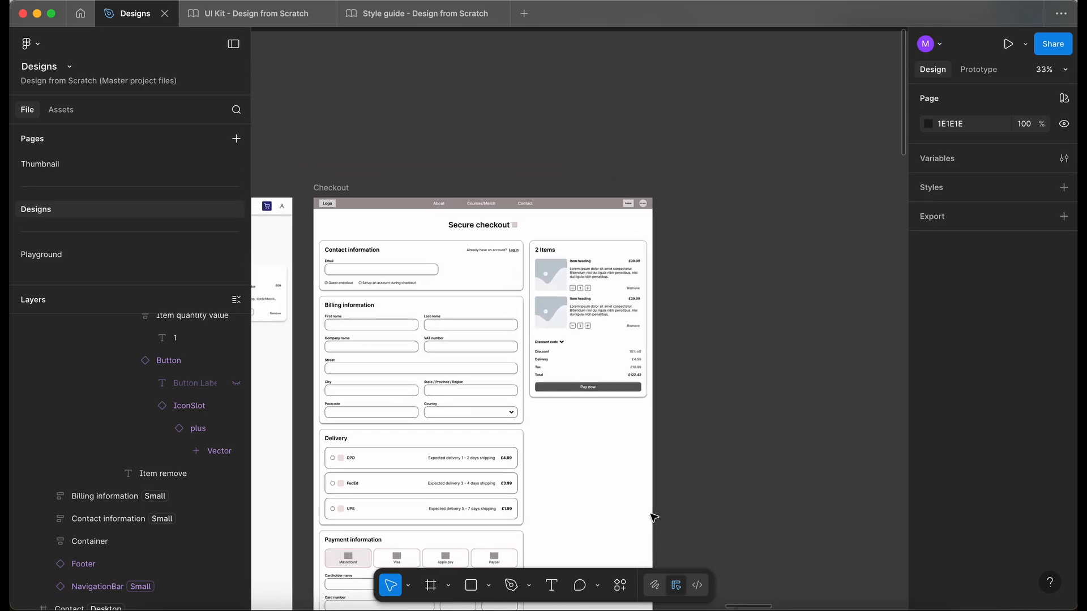
pyautogui.scroll(10, 587, 315)
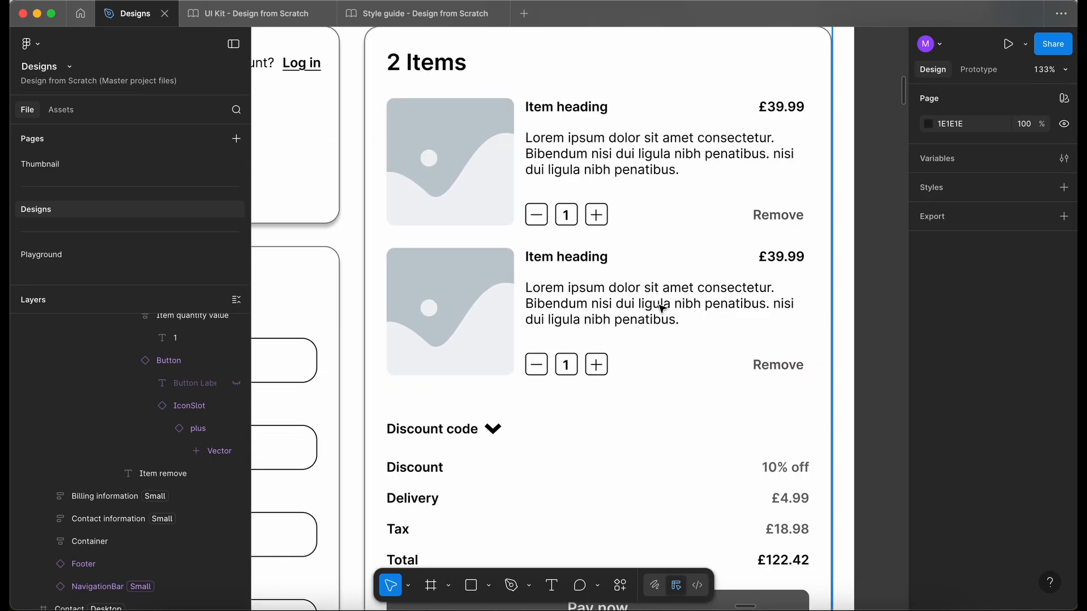
pyautogui.scroll(-3, 630, 375)
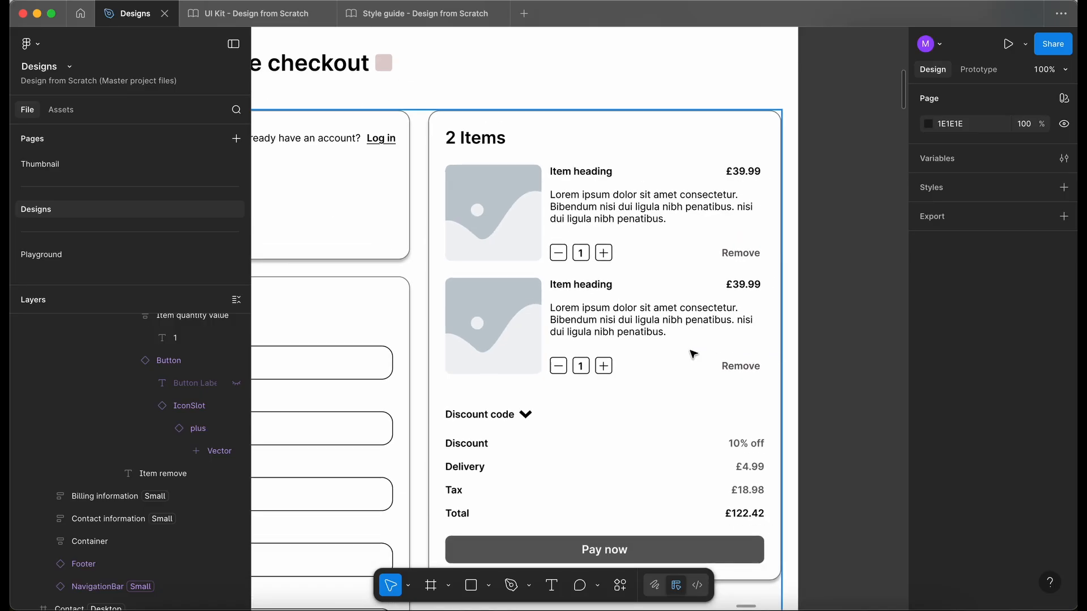
pyautogui.hscroll(15, 640, 345)
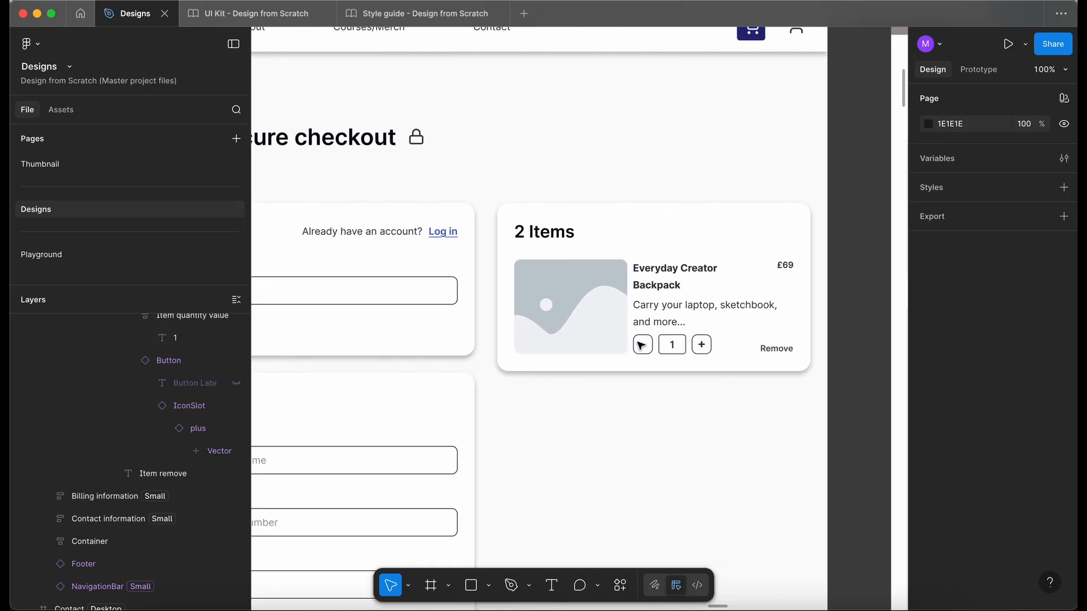